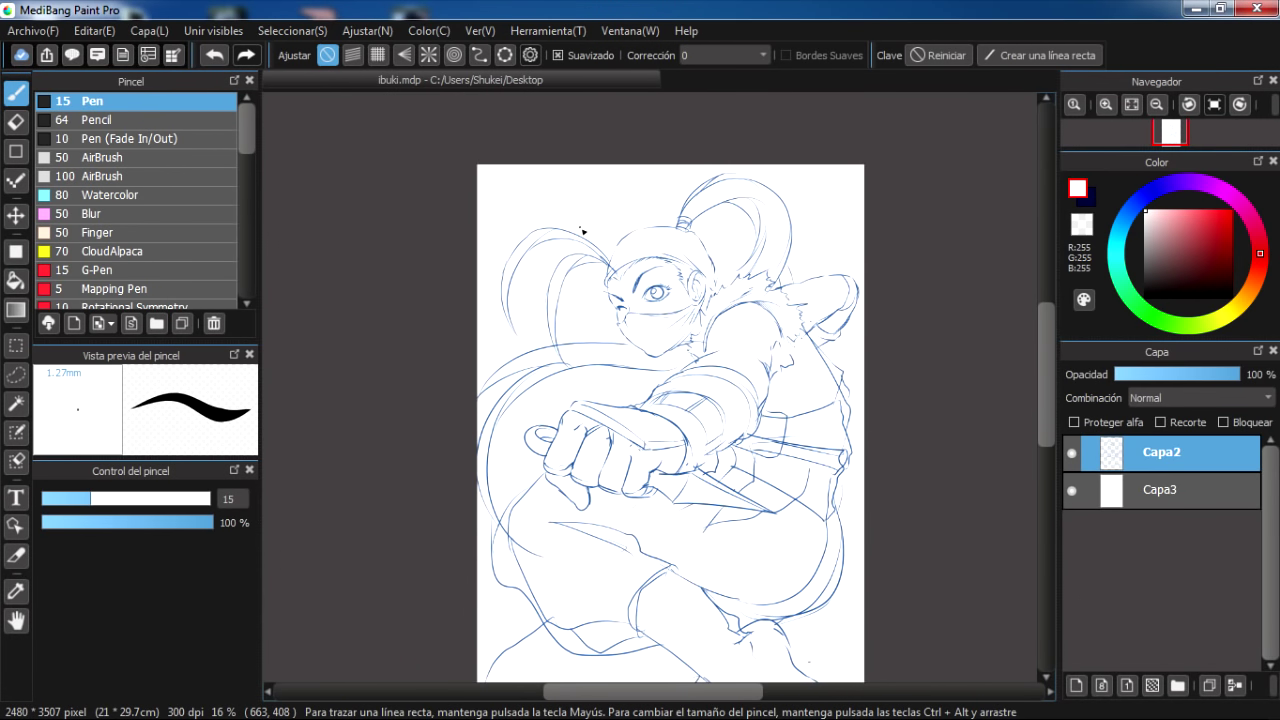
# Fade the Capa2 sketch layer to 47% opacity
pyautogui.scroll(3, 590, 241)
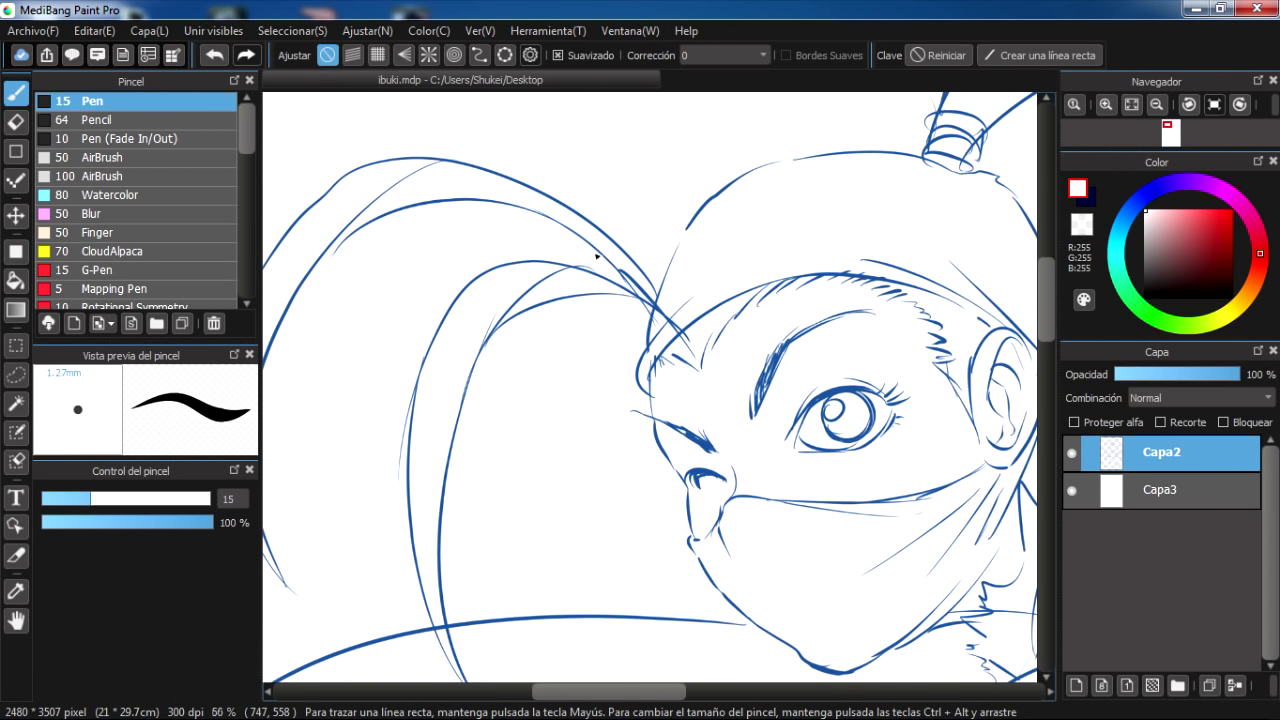
pyautogui.scroll(-2, 587, 234)
pyautogui.scroll(-1, 587, 234)
pyautogui.scroll(2, 617, 318)
pyautogui.scroll(-2, 641, 284)
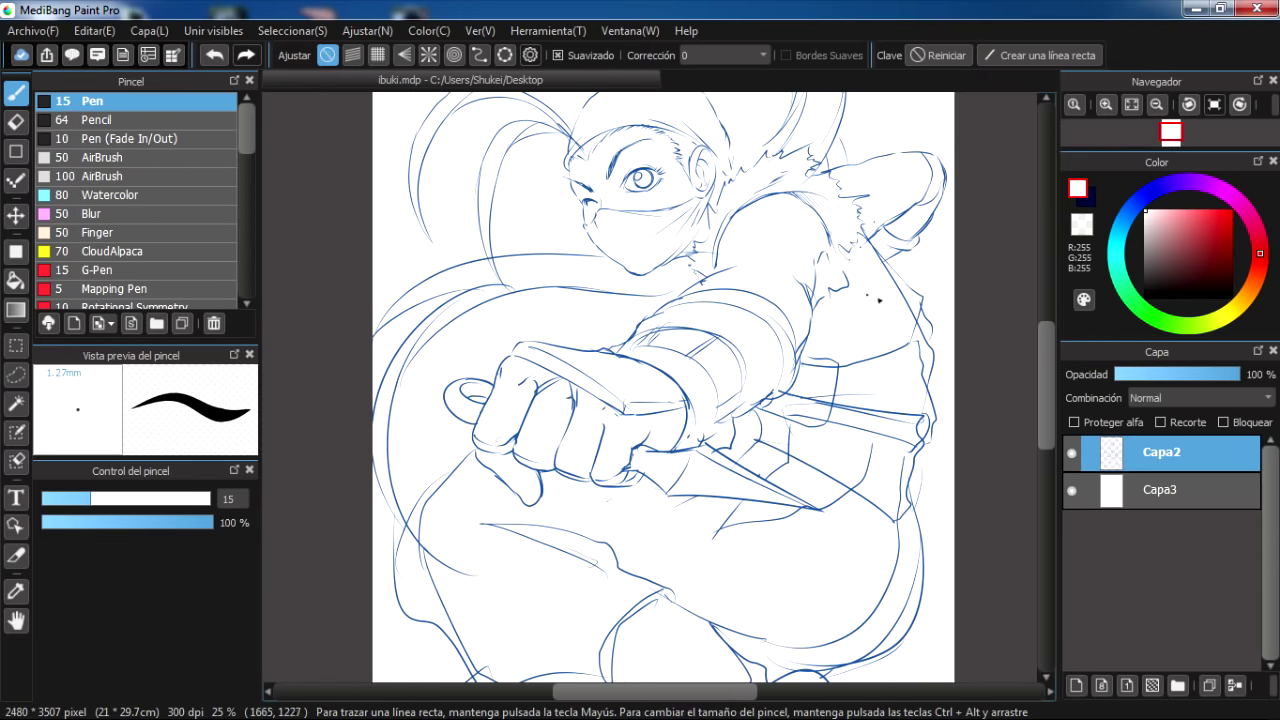
pyautogui.click(1151, 378)
pyautogui.moveTo(1158, 379); pyautogui.dragTo(1186, 381)
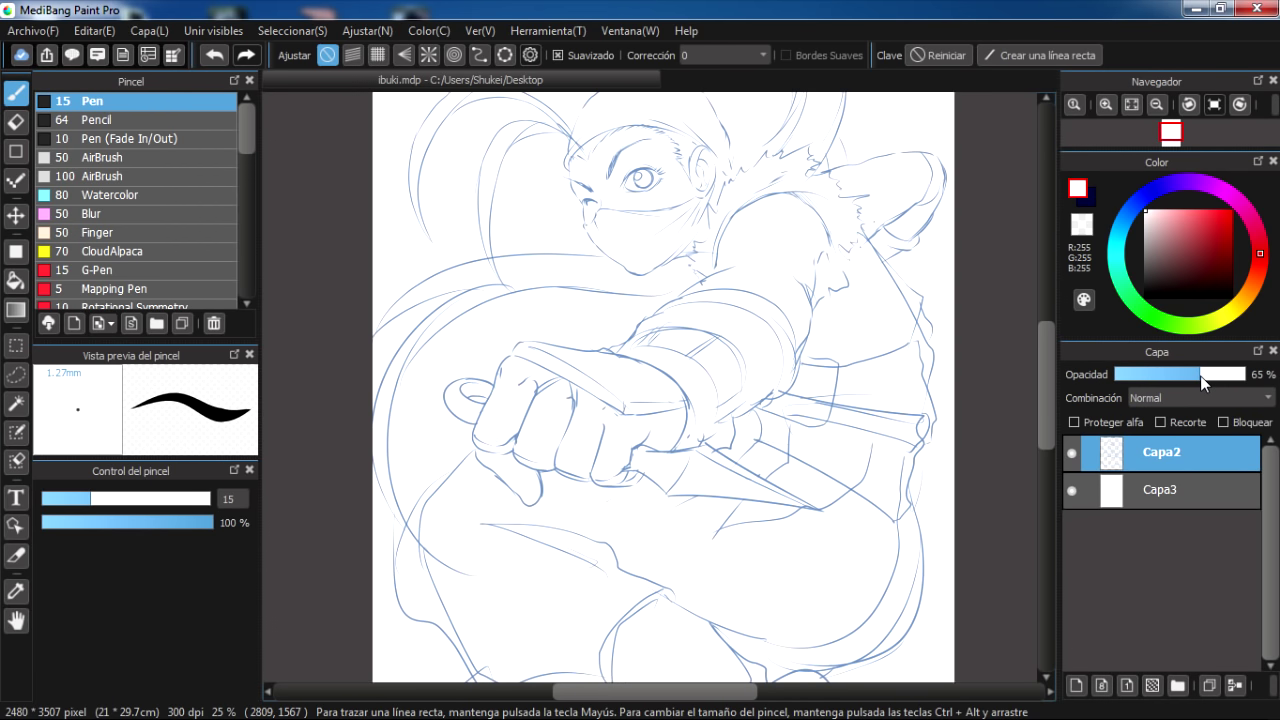
pyautogui.moveTo(1205, 377); pyautogui.dragTo(1225, 376)
pyautogui.click(1124, 378)
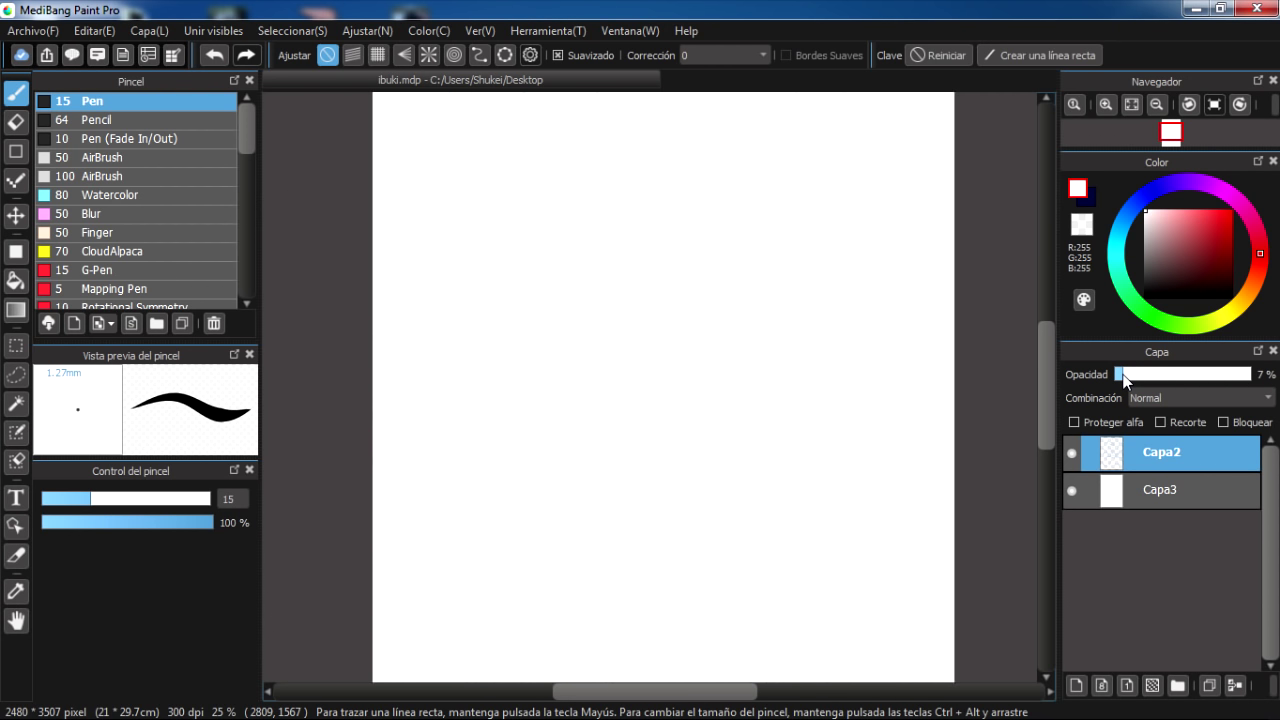
pyautogui.click(1153, 379)
pyautogui.moveTo(1173, 378)
pyautogui.mouseDown()
pyautogui.moveTo(1188, 377)
pyautogui.moveTo(1175, 374)
pyautogui.mouseUp()
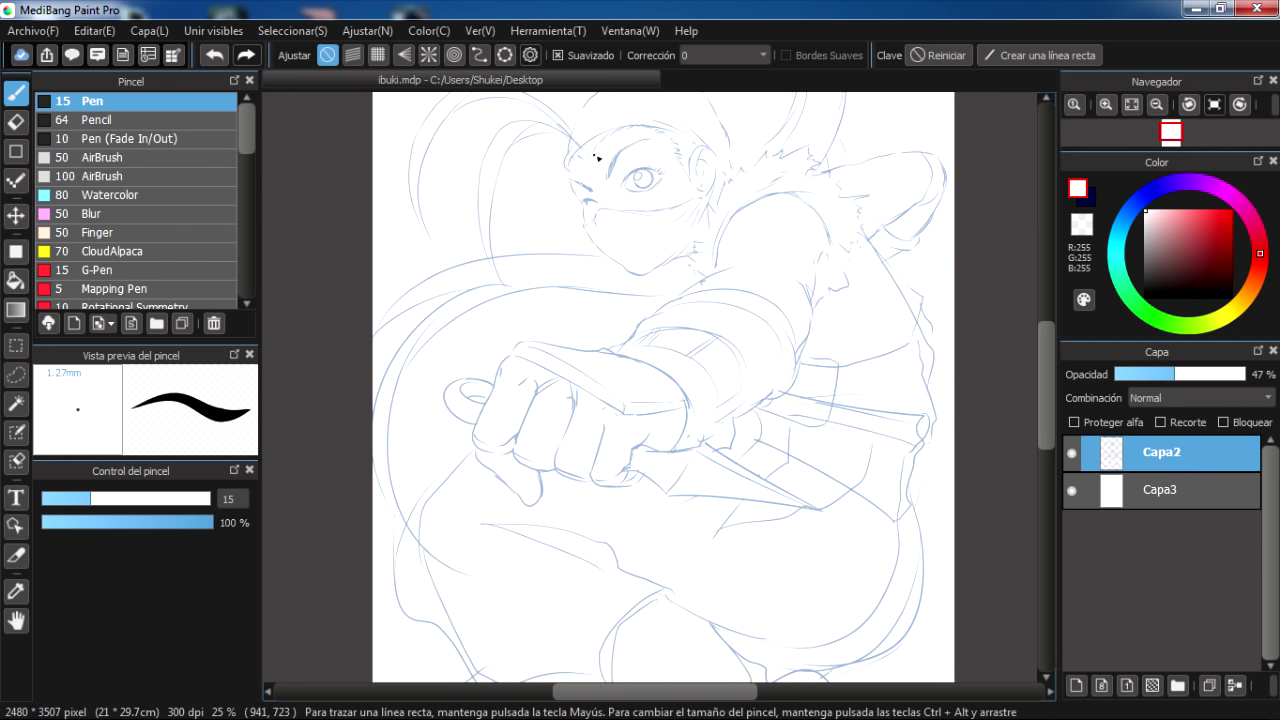
# Try the Pencil brush, then go back to the Pen brush
pyautogui.scroll(2, 640, 200)
pyautogui.scroll(1, 638, 200)
pyautogui.scroll(-3, 632, 206)
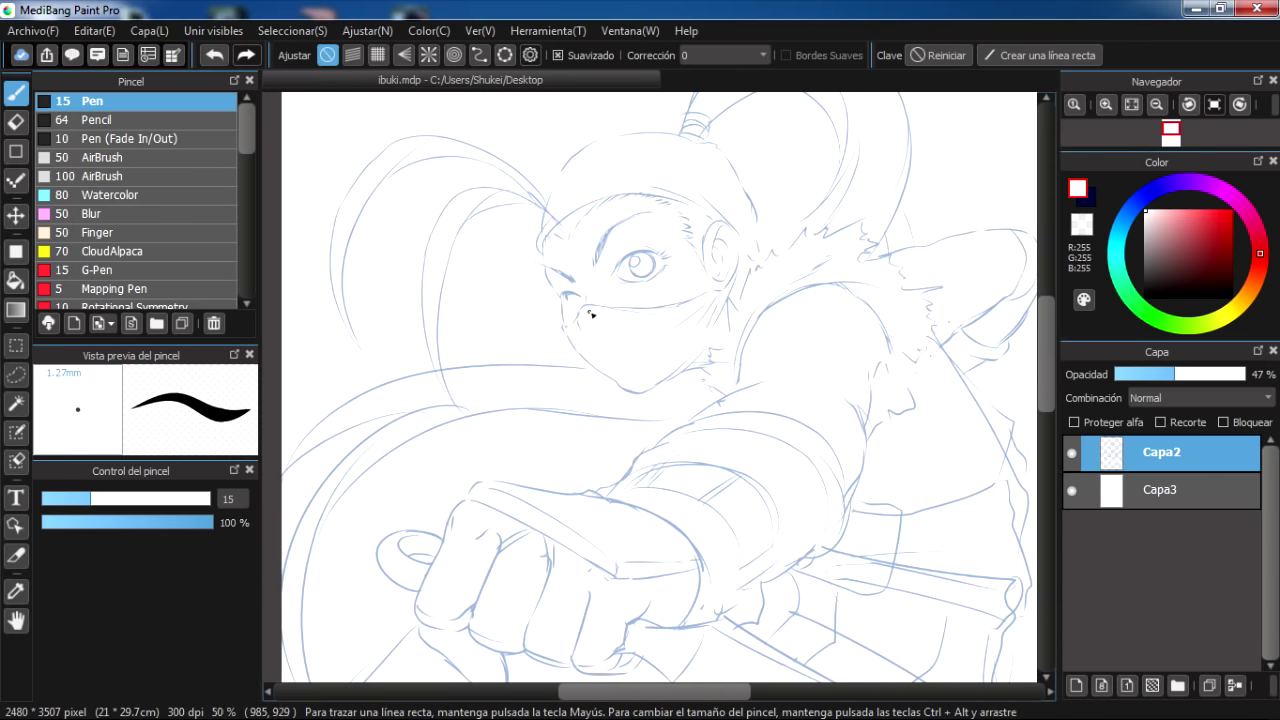
pyautogui.scroll(2, 617, 251)
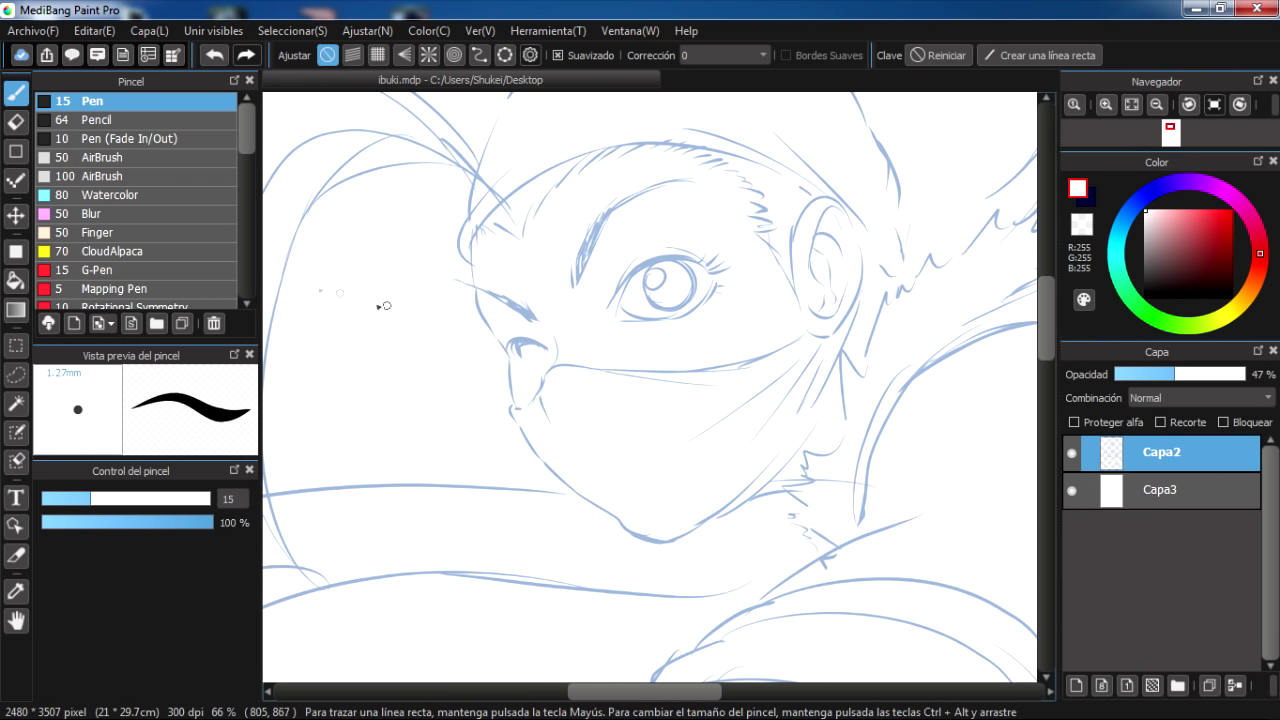
pyautogui.click(115, 117)
pyautogui.click(105, 98)
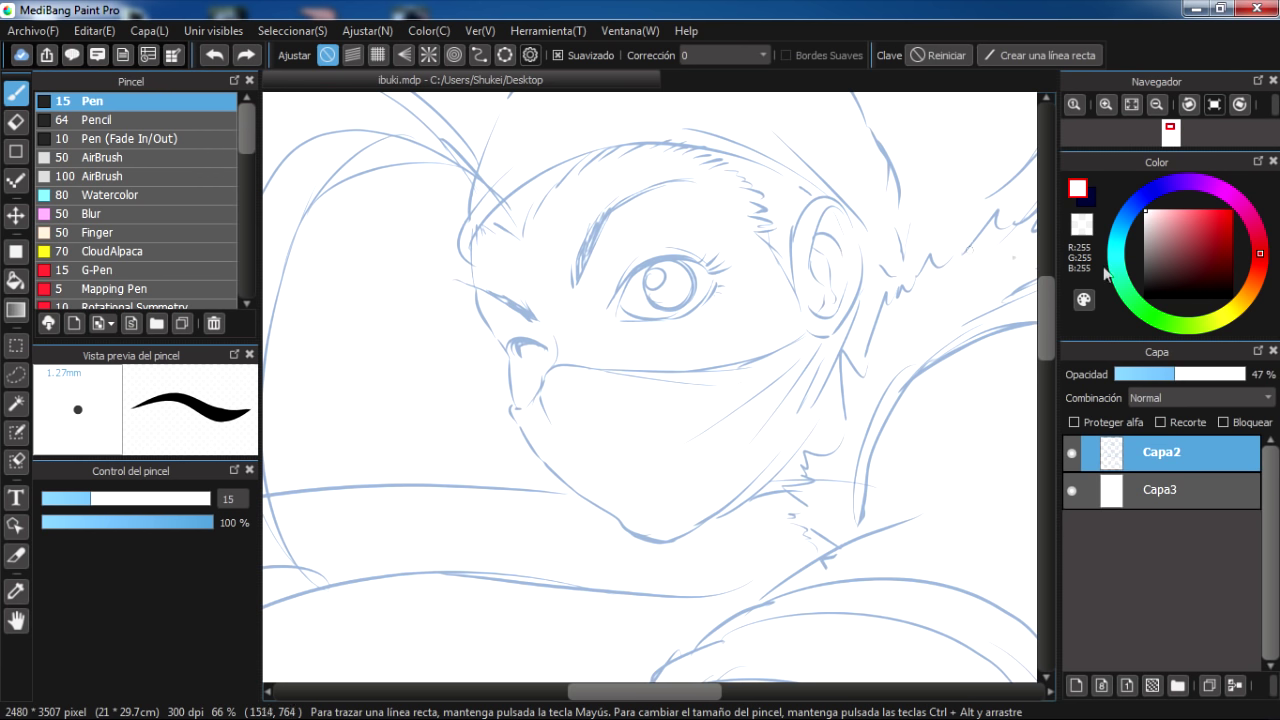
# Set the drawing colour to black and undo two test strokes across the face
pyautogui.moveTo(1155, 274); pyautogui.dragTo(1126, 320)
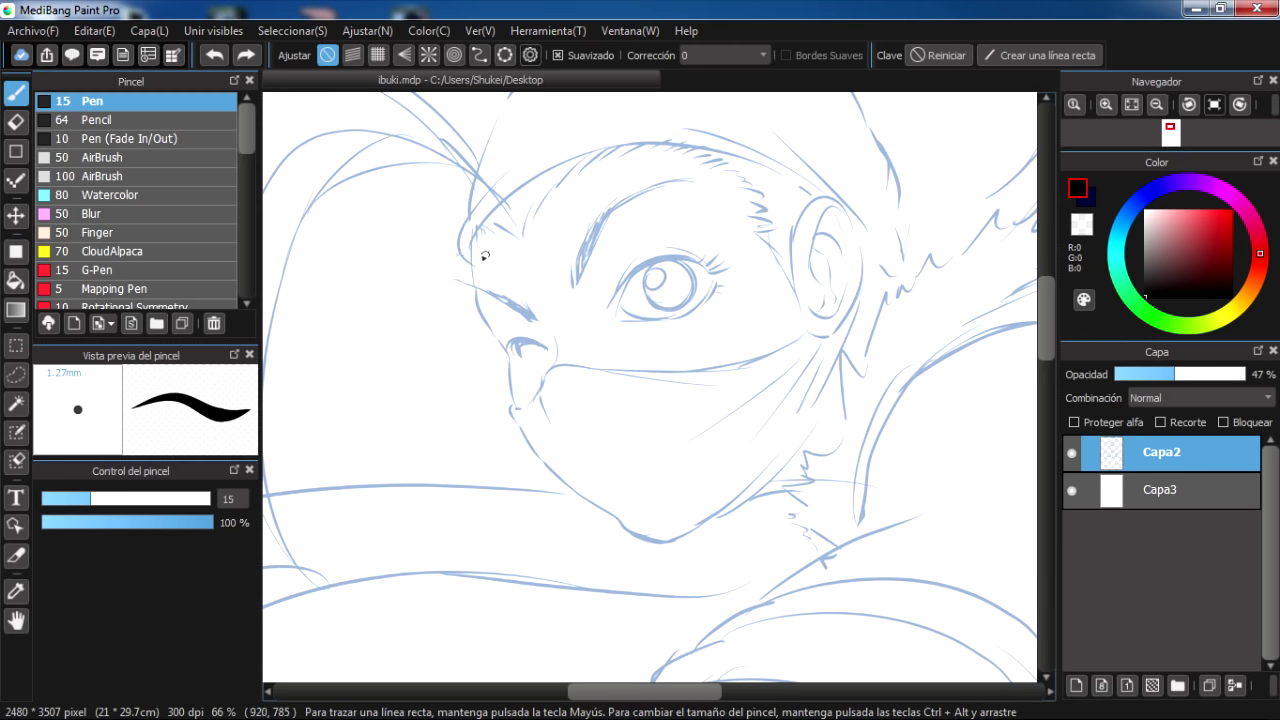
pyautogui.moveTo(352, 243)
pyautogui.mouseDown()
pyautogui.moveTo(557, 310)
pyautogui.moveTo(530, 242)
pyautogui.moveTo(545, 197)
pyautogui.moveTo(662, 221)
pyautogui.mouseUp()
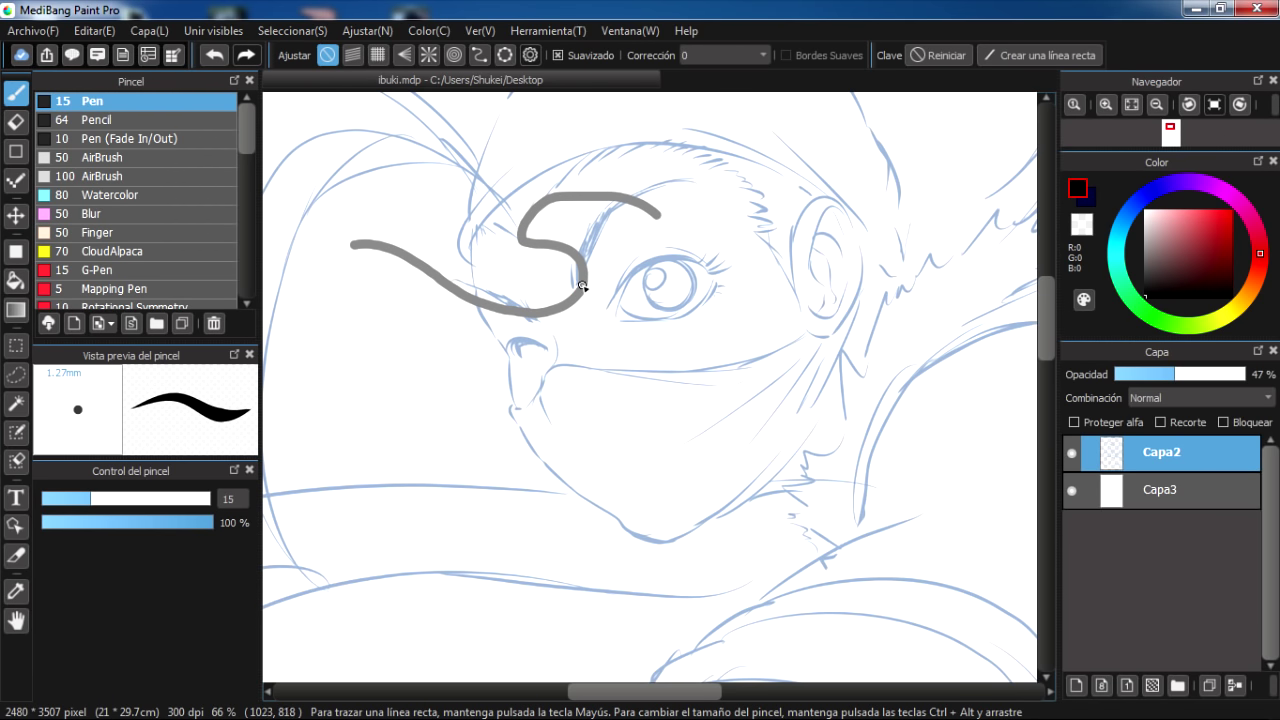
pyautogui.hotkey('ctrl', 'z')
pyautogui.moveTo(430, 297)
pyautogui.mouseDown()
pyautogui.moveTo(628, 352)
pyautogui.moveTo(594, 313)
pyautogui.moveTo(700, 240)
pyautogui.mouseUp()
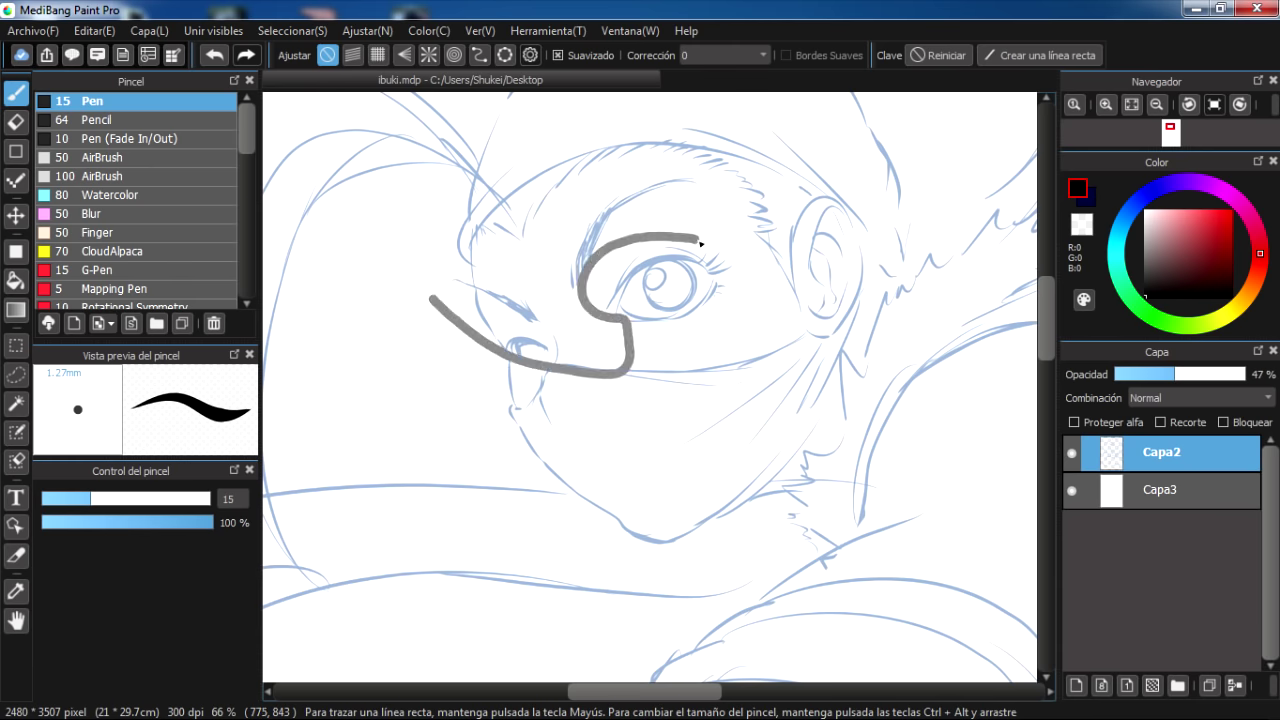
pyautogui.hotkey('ctrl', 'z')
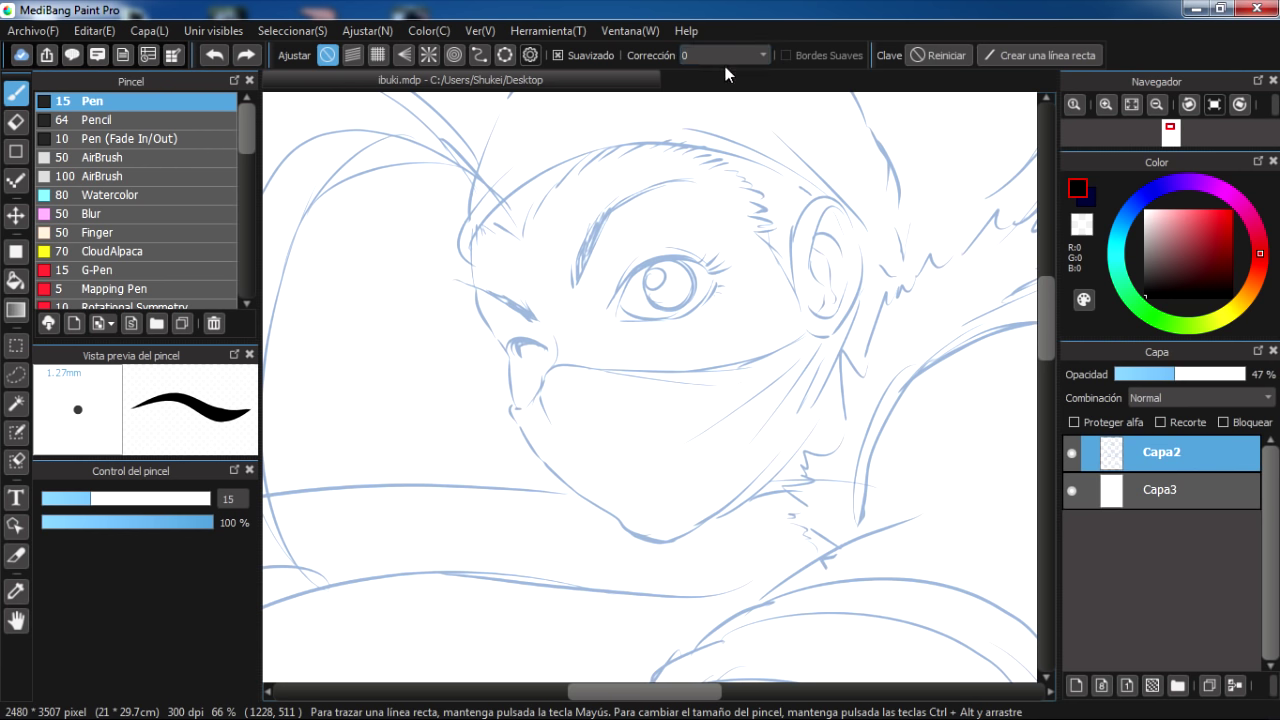
# Raise stroke correction to 19, test it, and add new layer Capa4
pyautogui.click(719, 55)
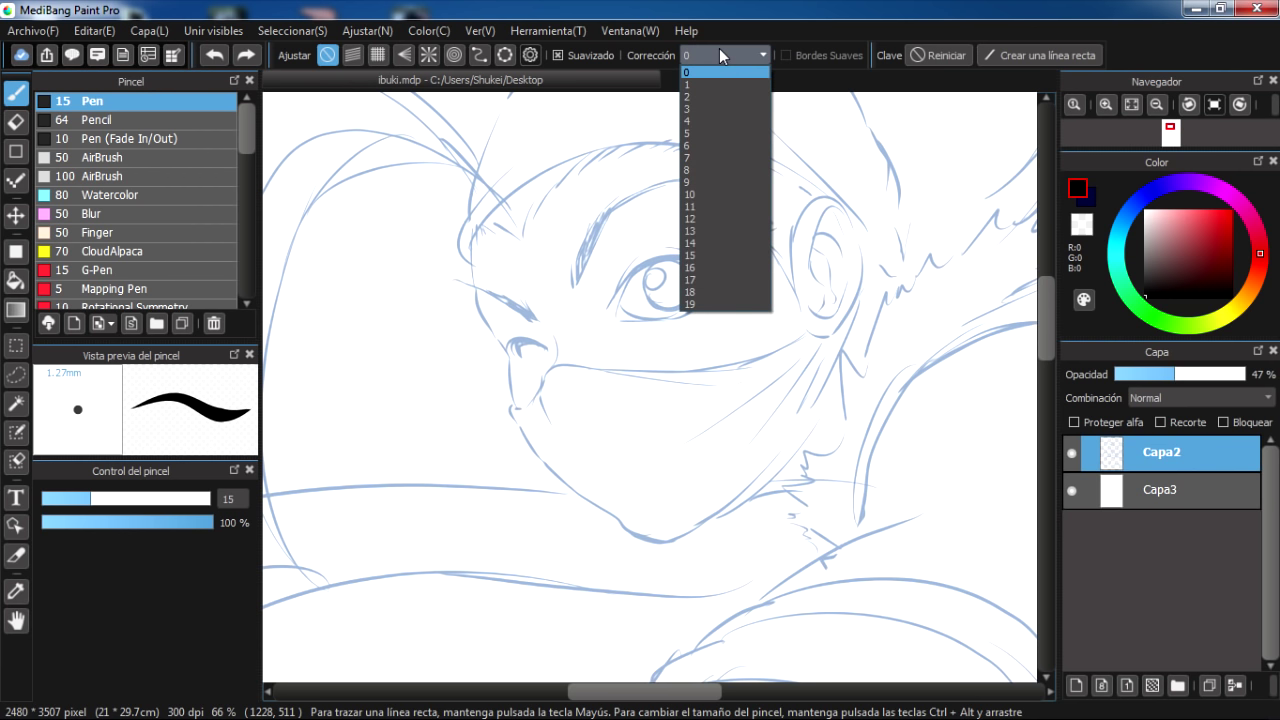
pyautogui.click(713, 304)
pyautogui.moveTo(547, 215)
pyautogui.mouseDown()
pyautogui.moveTo(680, 133)
pyautogui.moveTo(648, 449)
pyautogui.mouseUp()
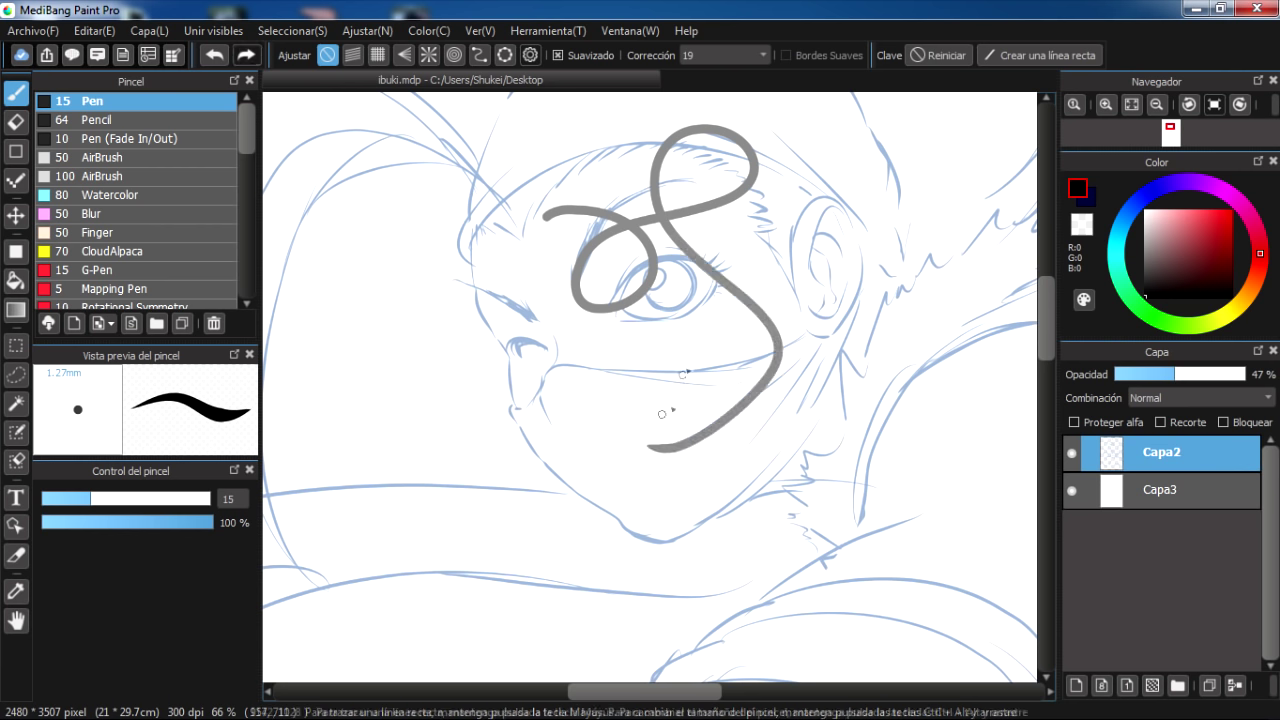
pyautogui.hotkey('ctrl', 'z')
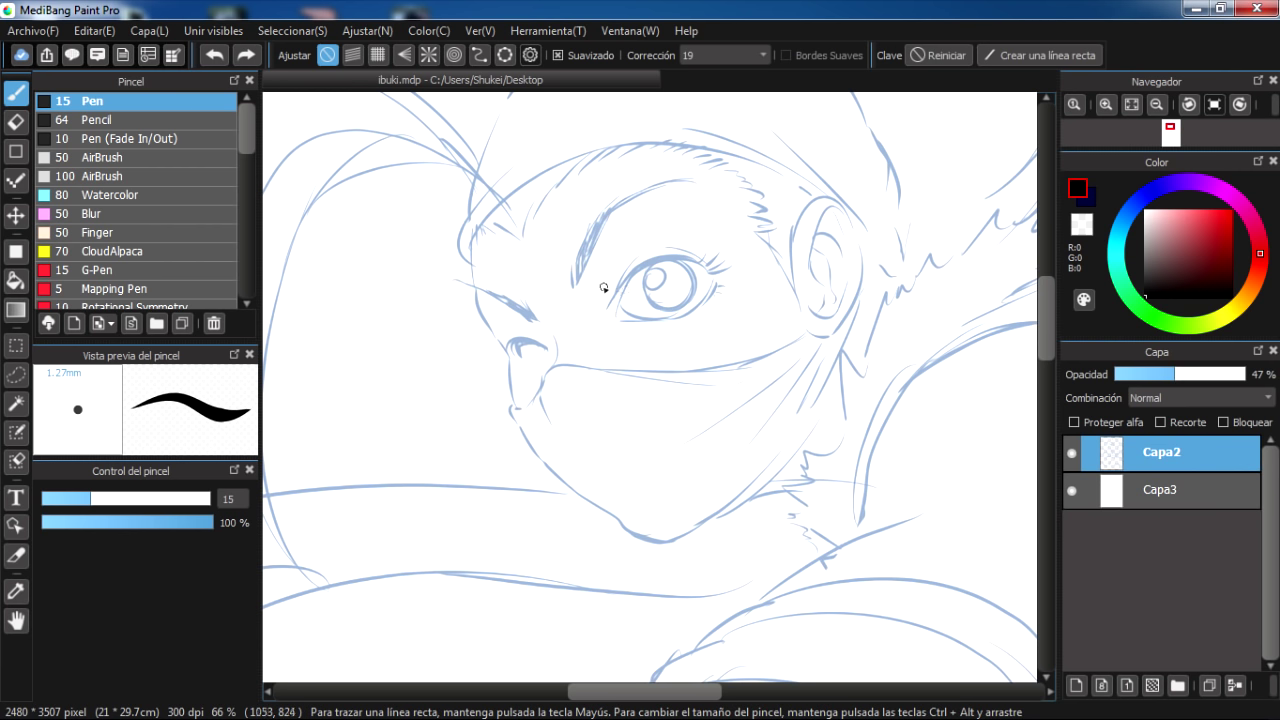
pyautogui.hotkey('ctrl', 'shift', 'n')
pyautogui.scroll(3, 585, 251)
pyautogui.scroll(2, 600, 251)
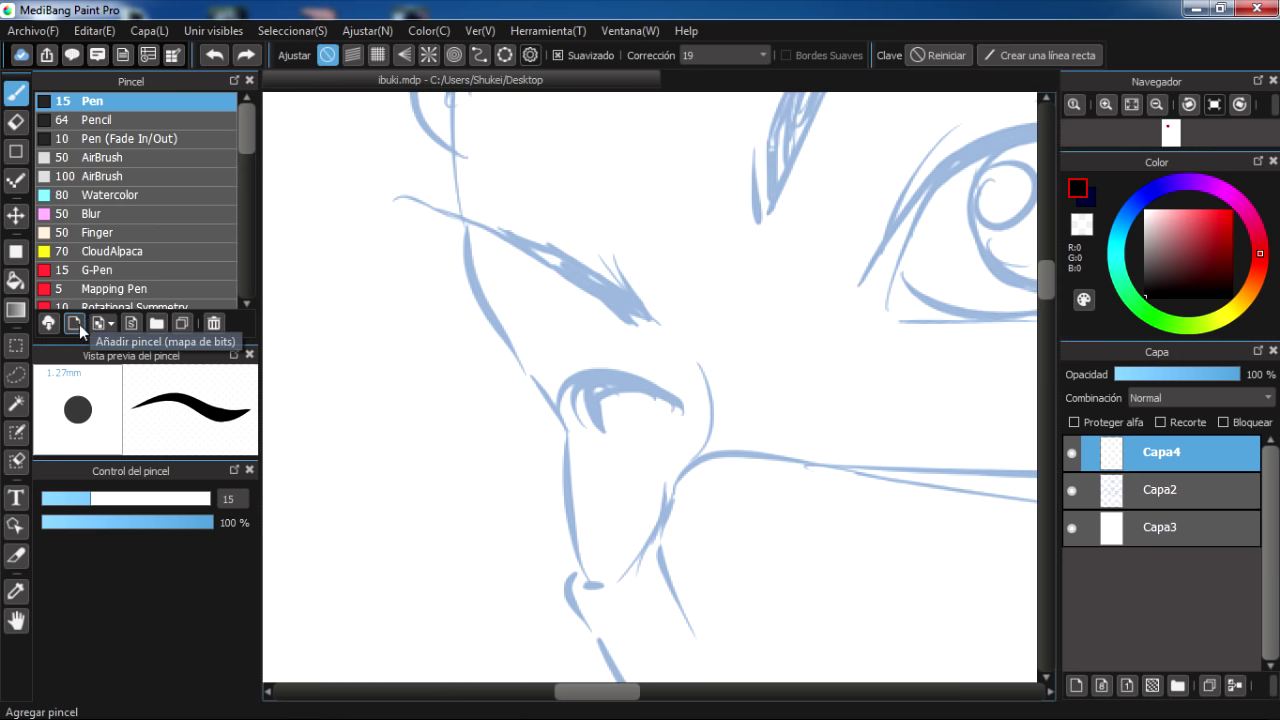
# Create bitmap brush 'FadeInFadeOut': Pluma type, width 22, forced fade-in/fade-out enabled
pyautogui.click(75, 323)
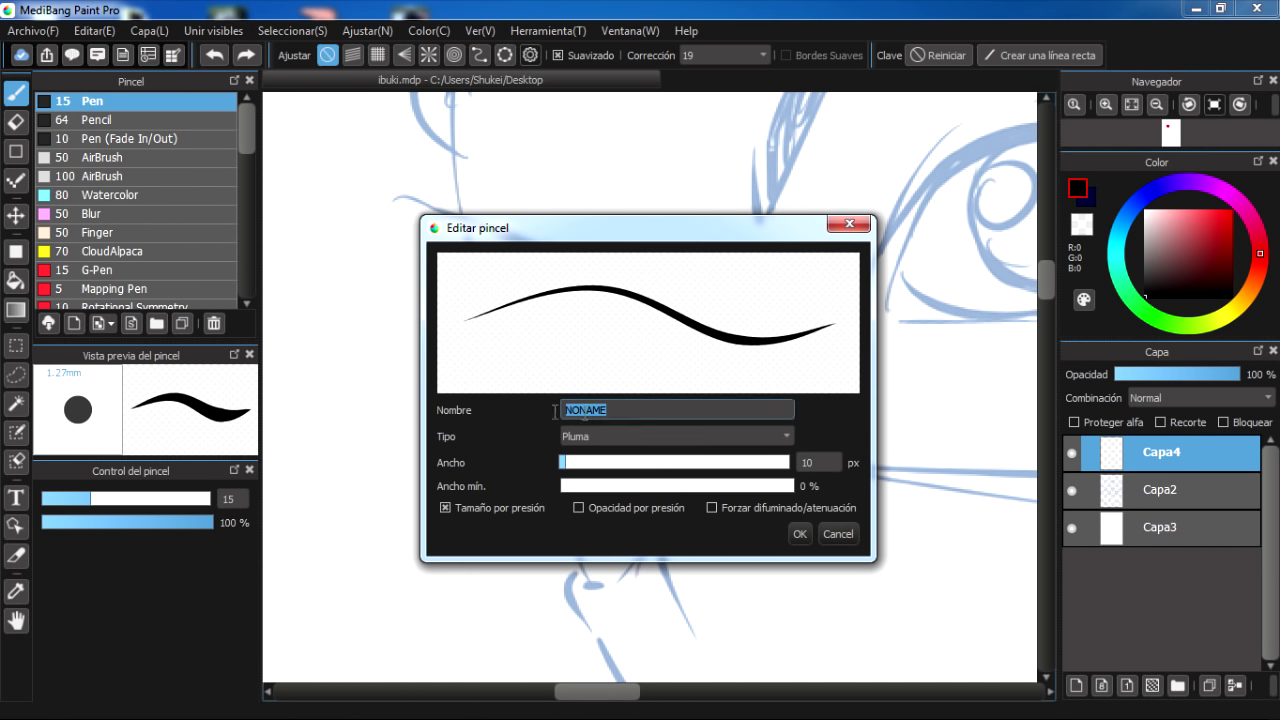
pyautogui.doubleClick(596, 411)
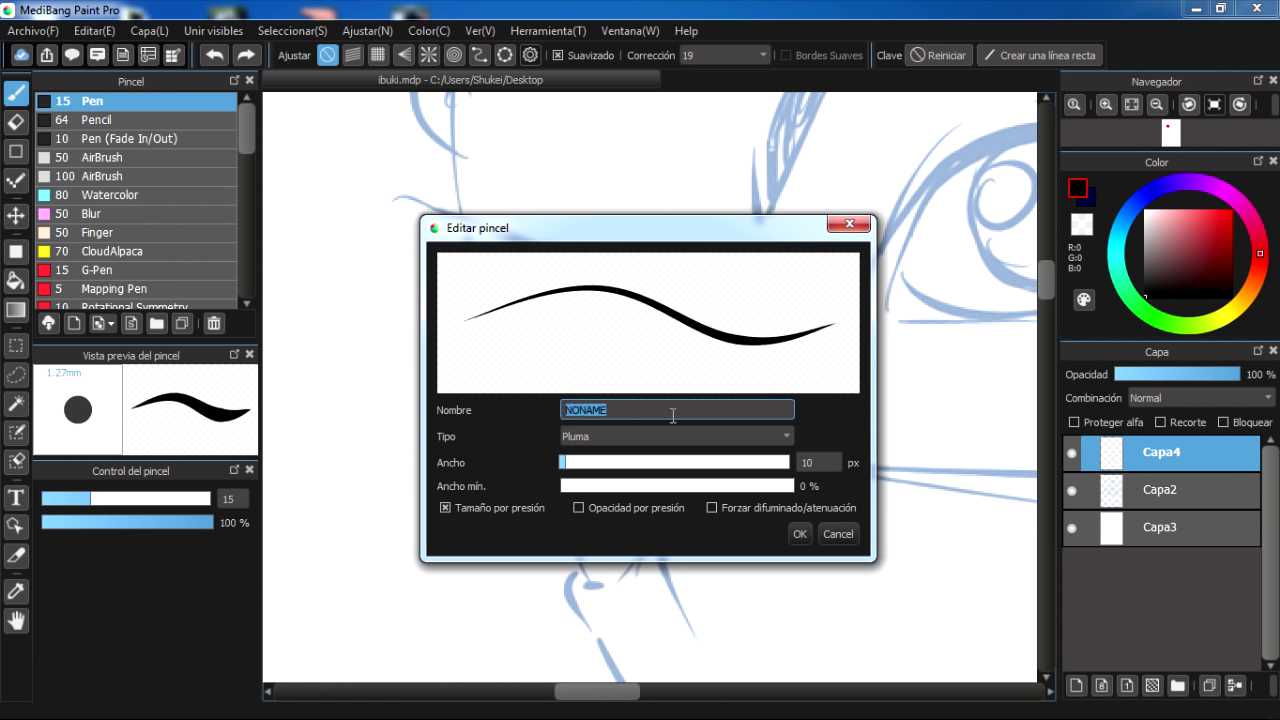
pyautogui.write('FadeInFadeOut')
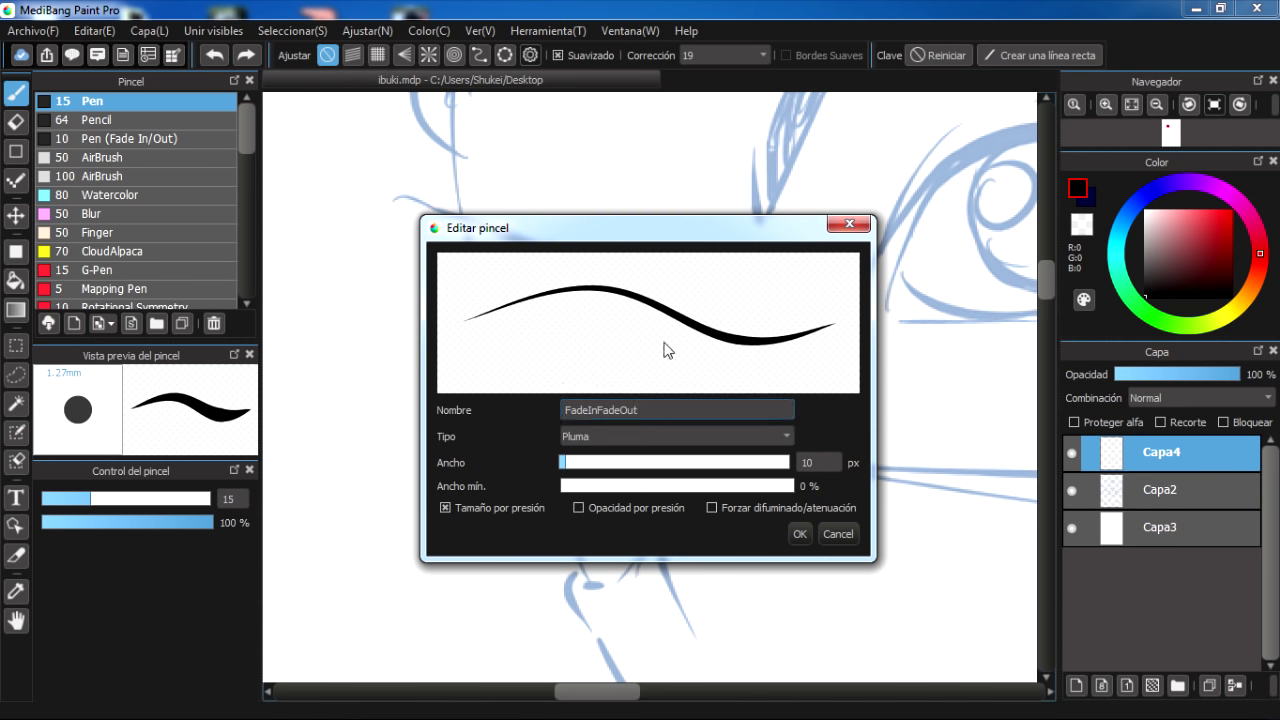
pyautogui.click(590, 438)
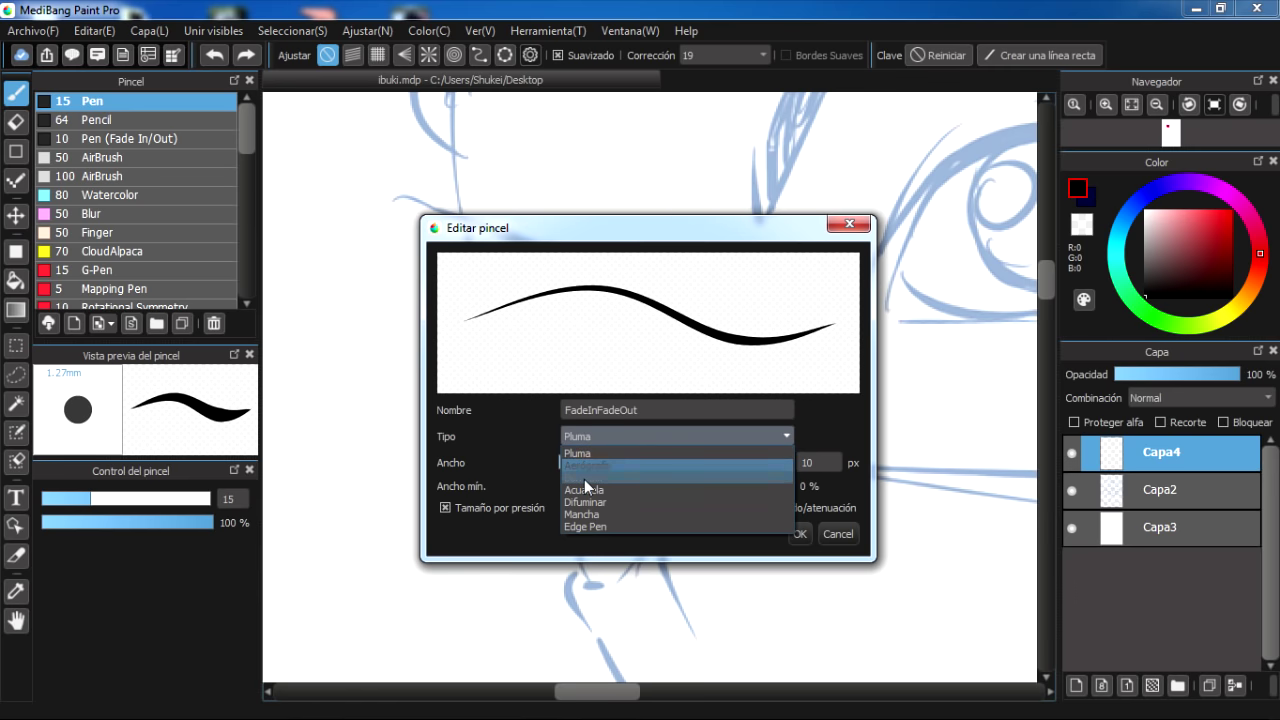
pyautogui.click(595, 457)
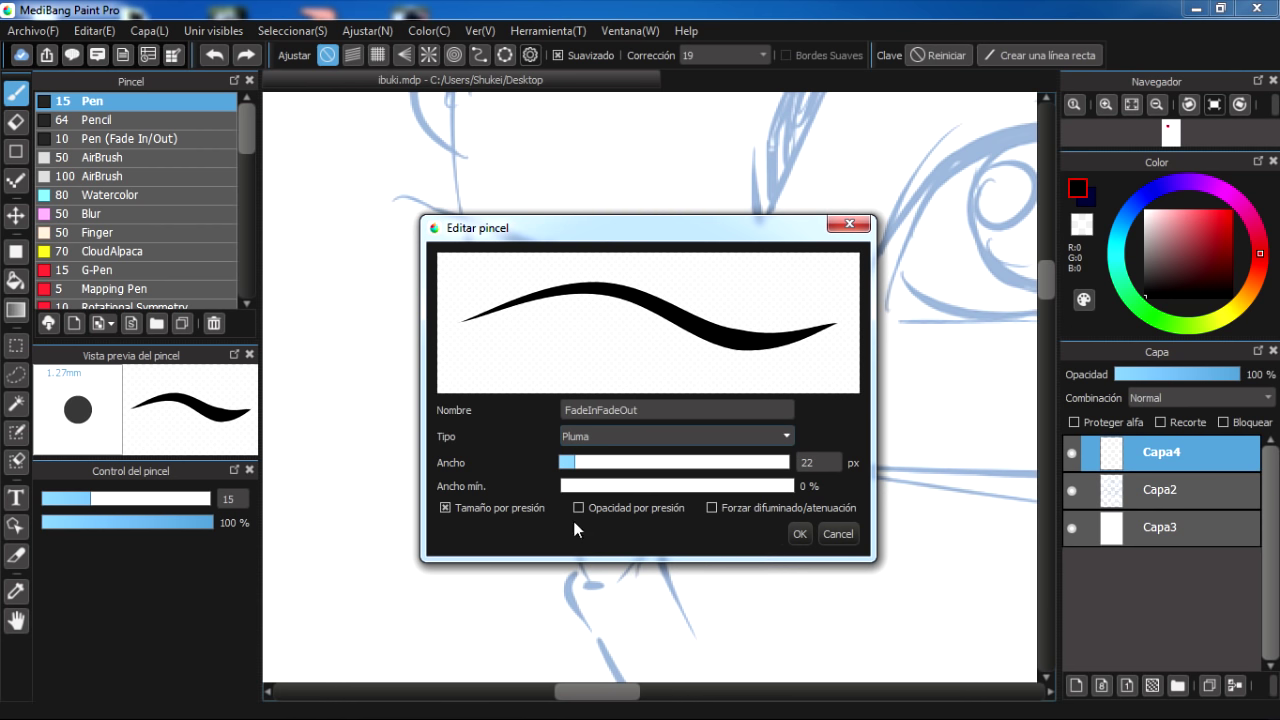
pyautogui.moveTo(590, 490)
pyautogui.mouseDown()
pyautogui.moveTo(765, 487)
pyautogui.moveTo(530, 485)
pyautogui.mouseUp()
pyautogui.click(712, 507)
pyautogui.click(803, 533)
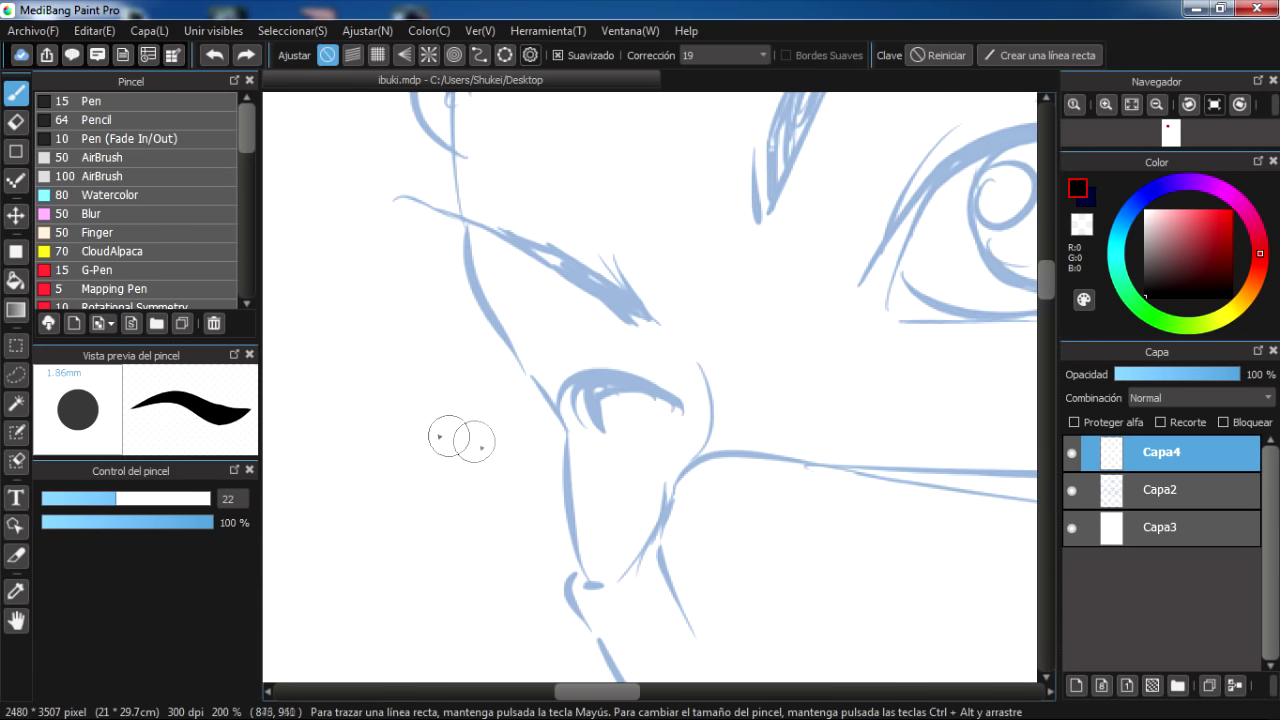
# Test the FadeInFadeOut brush, undo the stroke, and shrink it to size 8.4
pyautogui.moveTo(388, 361); pyautogui.dragTo(798, 442)
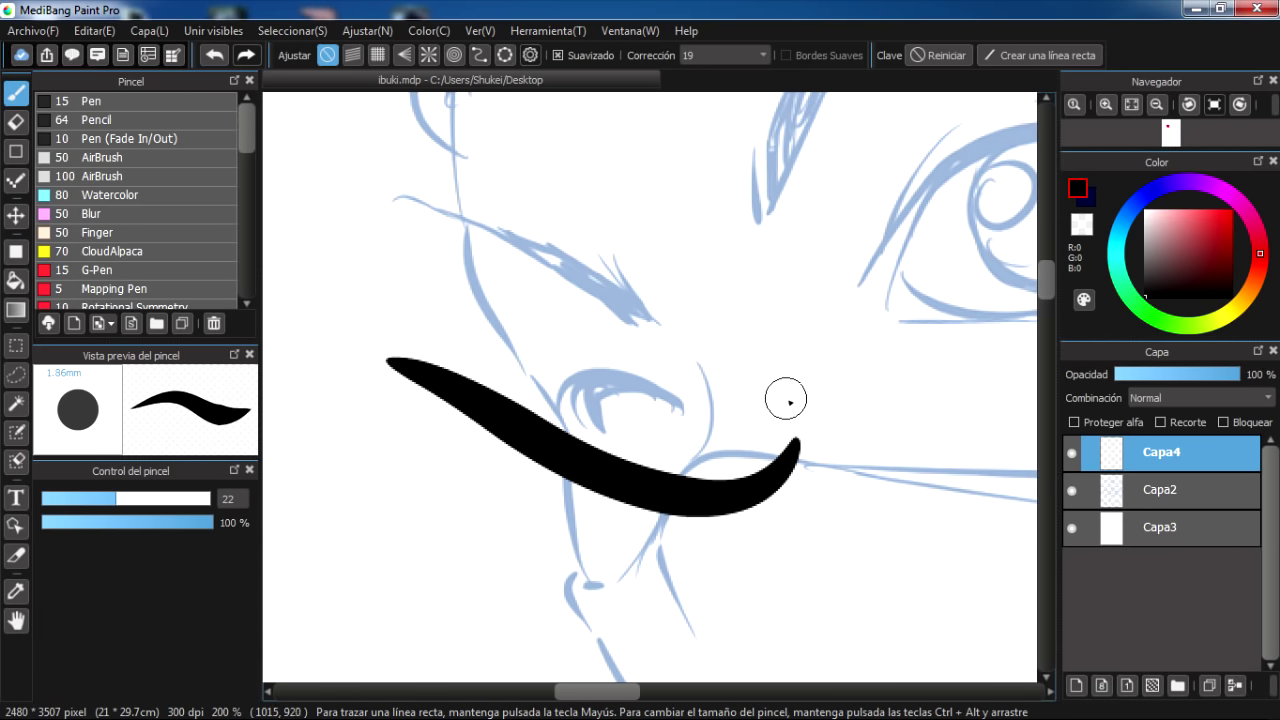
pyautogui.scroll(-2, 651, 381)
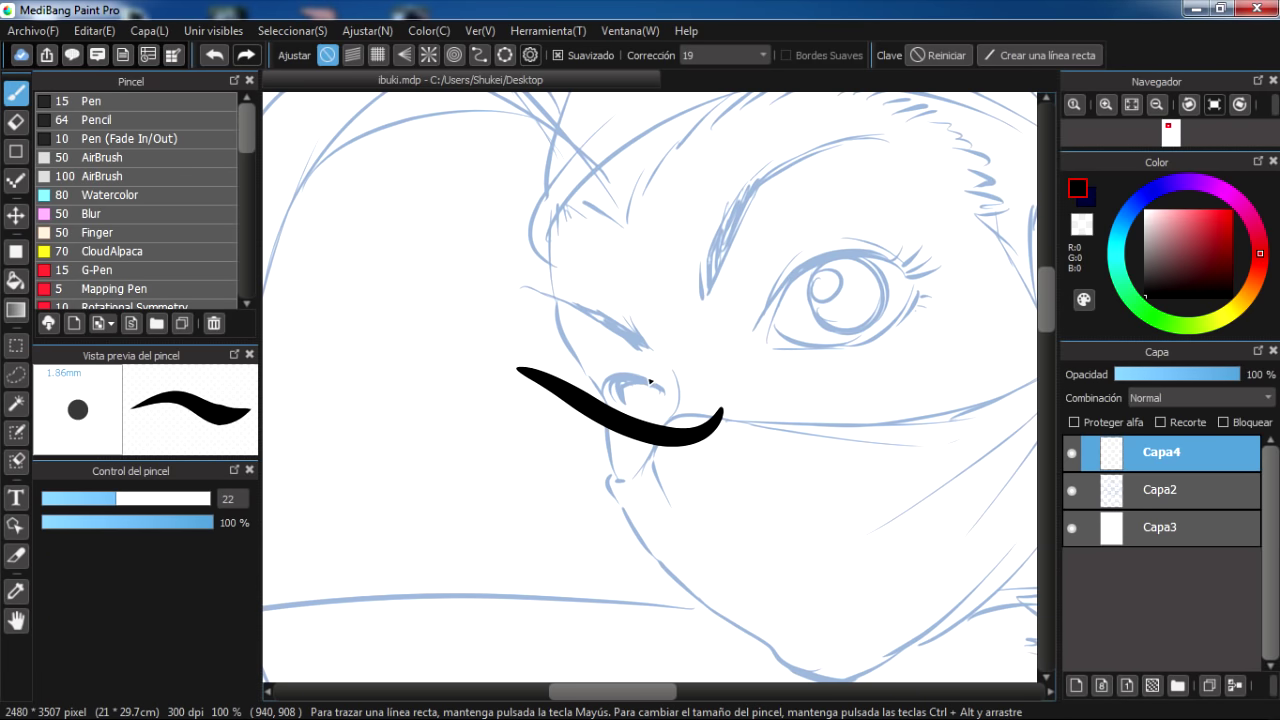
pyautogui.hotkey('ctrl', 'z')
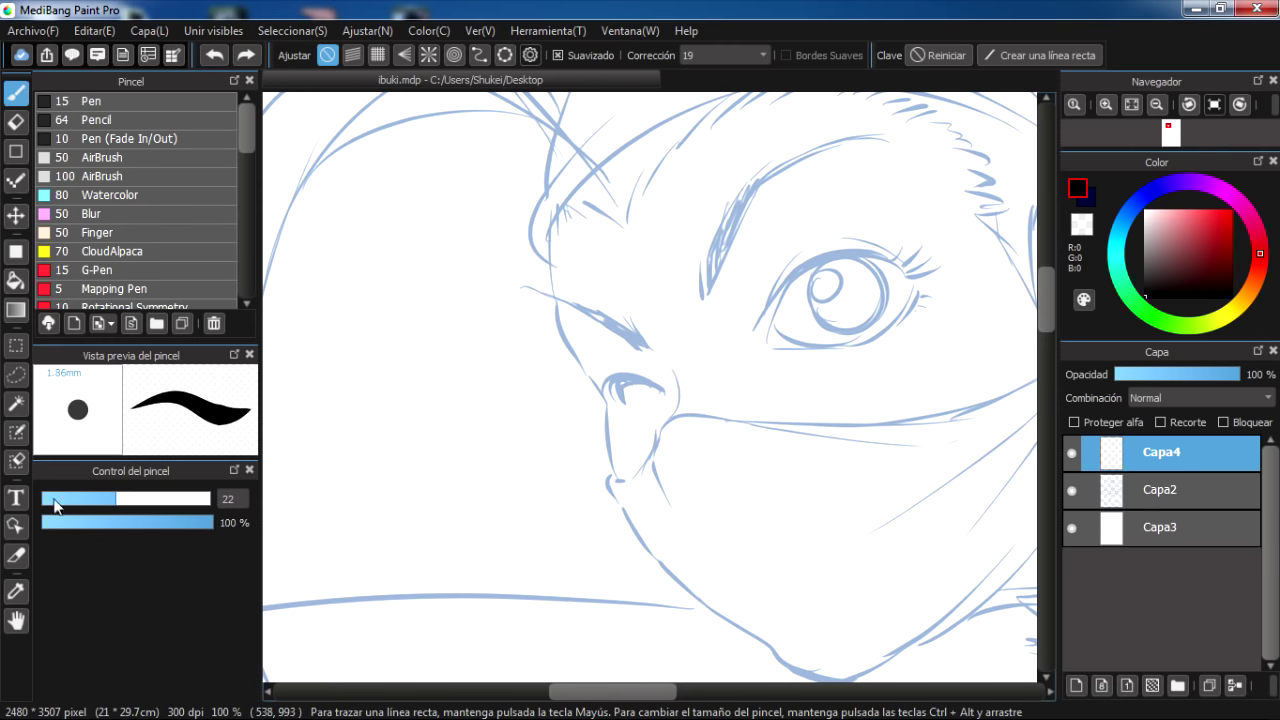
pyautogui.click(67, 499)
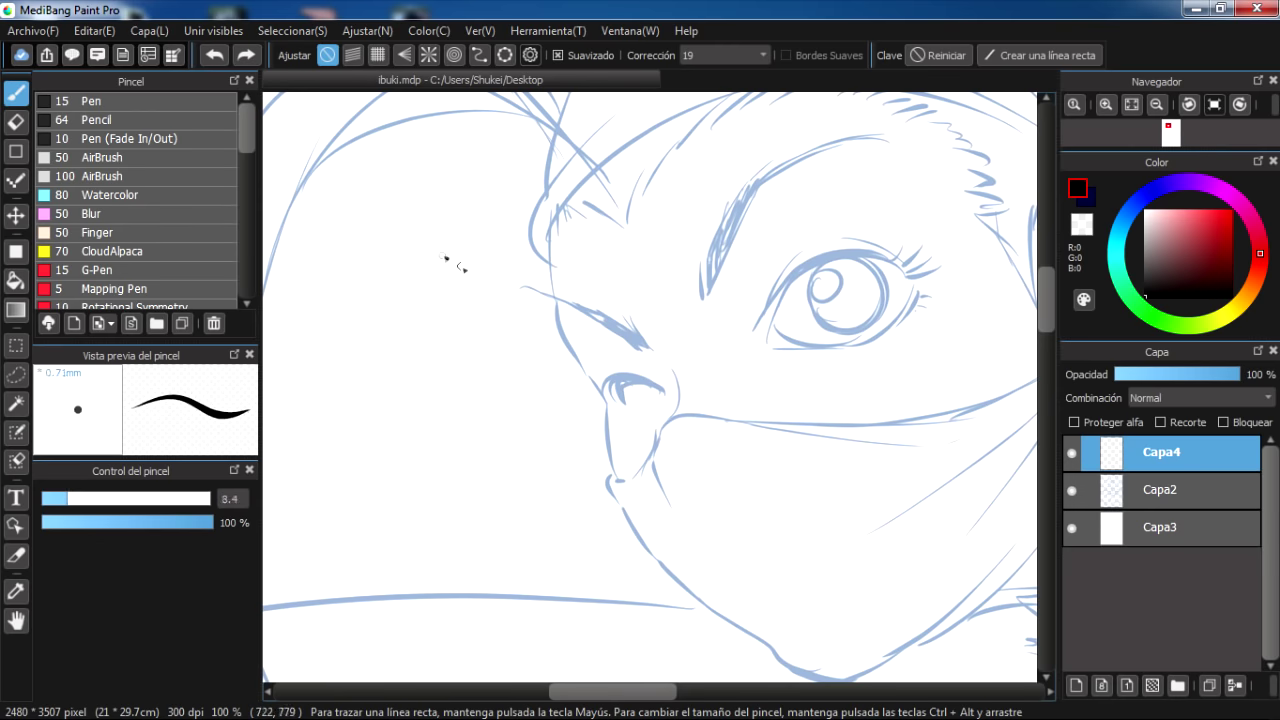
# Undo the looping and figure-eight test strokes, then pan the face left
pyautogui.moveTo(443, 258); pyautogui.dragTo(310, 418)
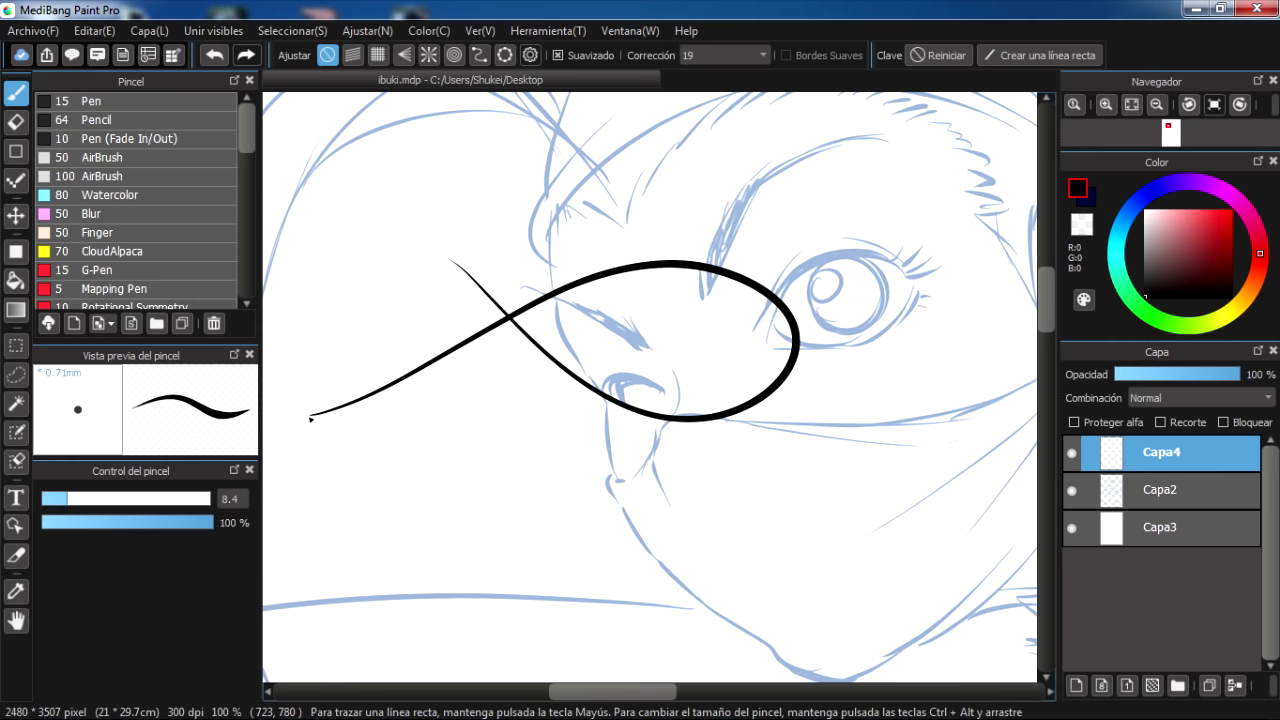
pyautogui.hotkey('ctrl', 'z')
pyautogui.moveTo(540, 216)
pyautogui.mouseDown()
pyautogui.moveTo(619, 391)
pyautogui.moveTo(862, 265)
pyautogui.mouseUp()
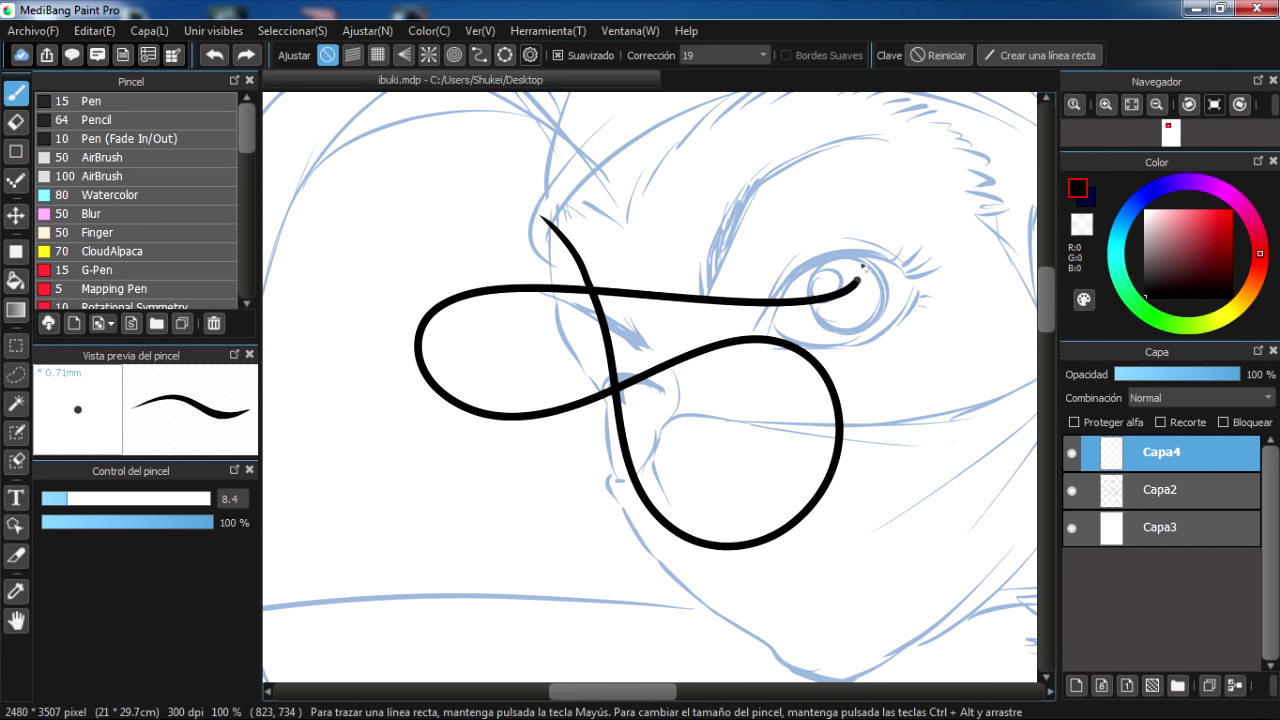
pyautogui.hotkey('ctrl', 'z')
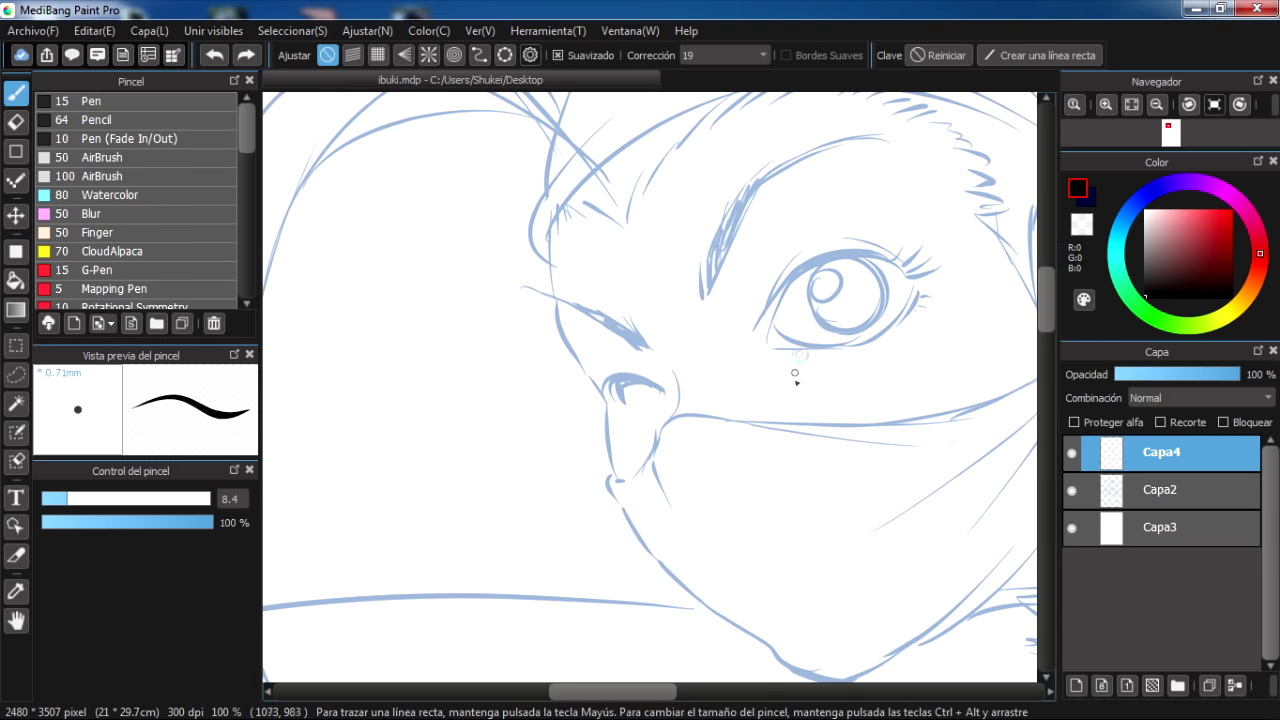
pyautogui.moveTo(795, 373); pyautogui.dragTo(594, 346)
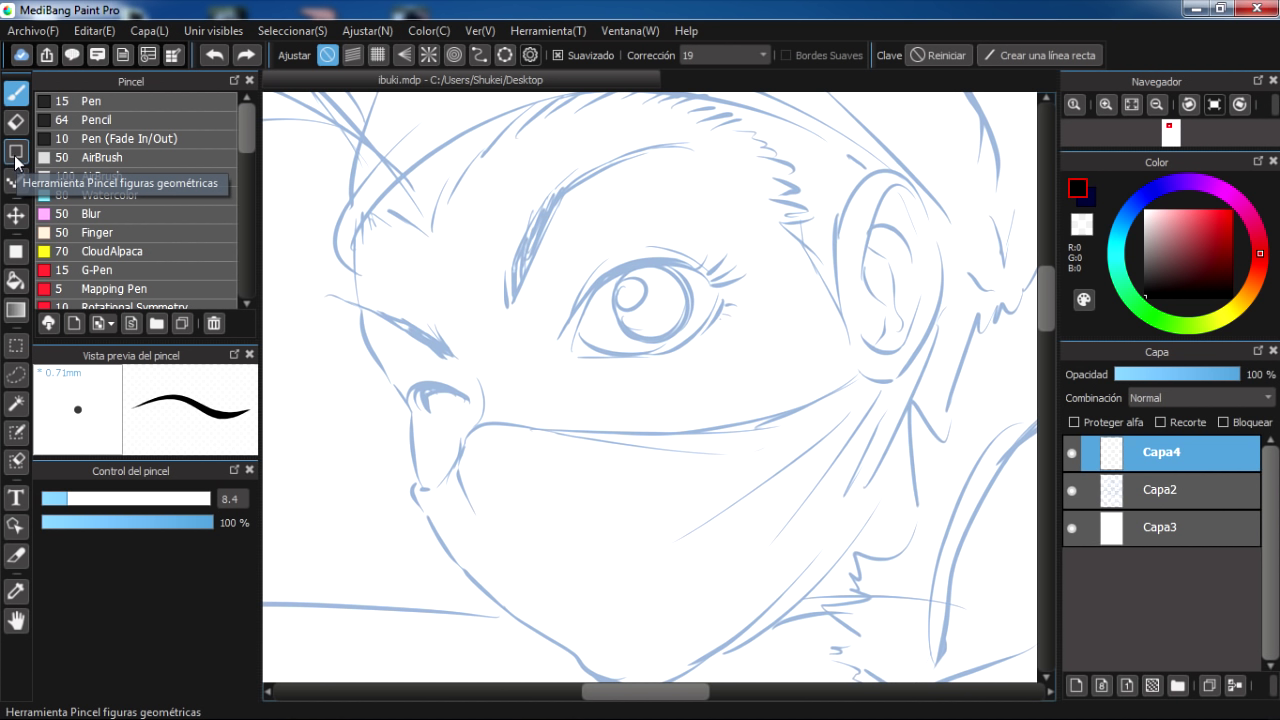
# Switch to the geometric-shape tool in Curva mode and draw a trial curve
pyautogui.click(15, 160)
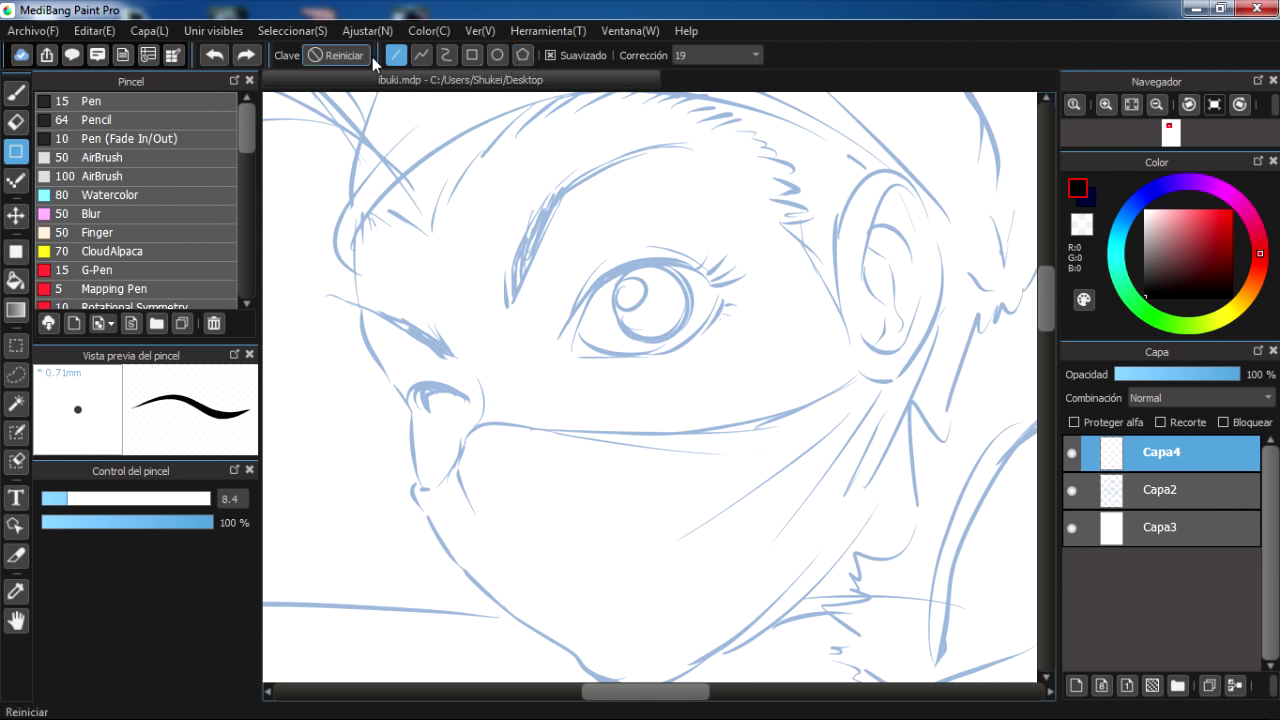
pyautogui.click(448, 58)
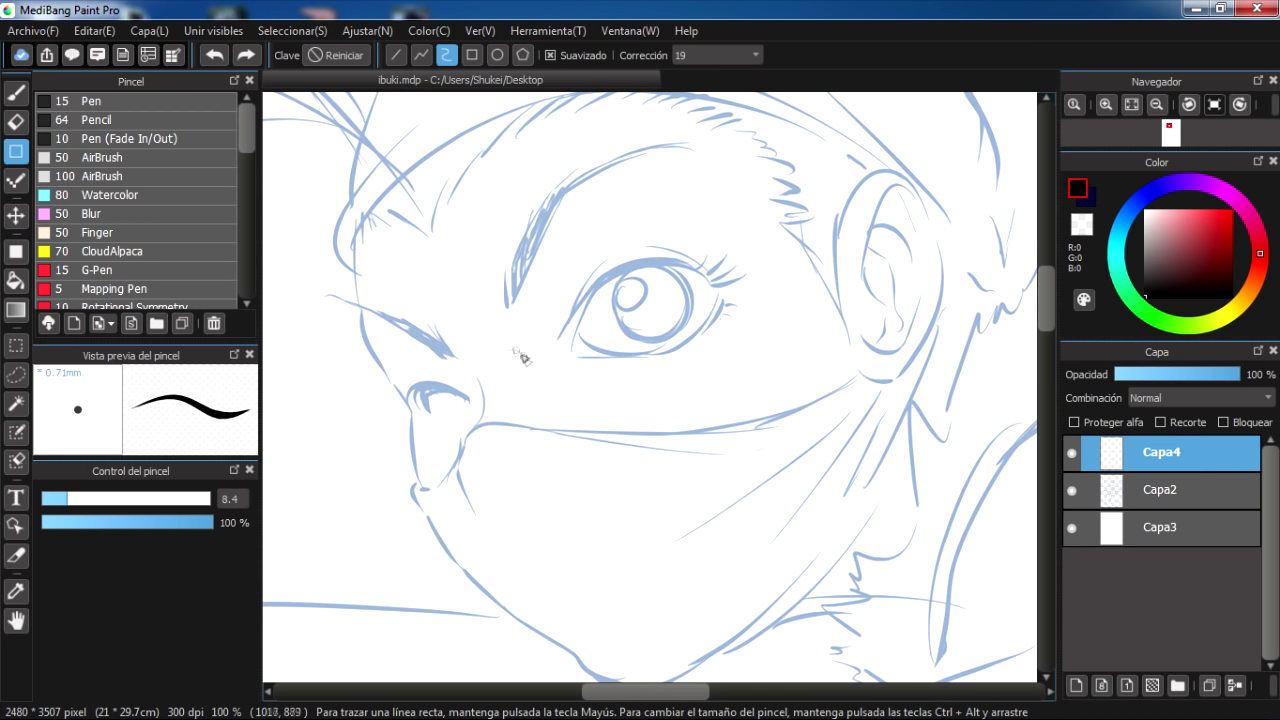
pyautogui.moveTo(488, 356); pyautogui.dragTo(826, 397)
# Discard the trial curve and ink the nose outline along the mask edge
pyautogui.click(638, 310)
pyautogui.hotkey('ctrl', 'z')
pyautogui.scroll(2, 586, 393)
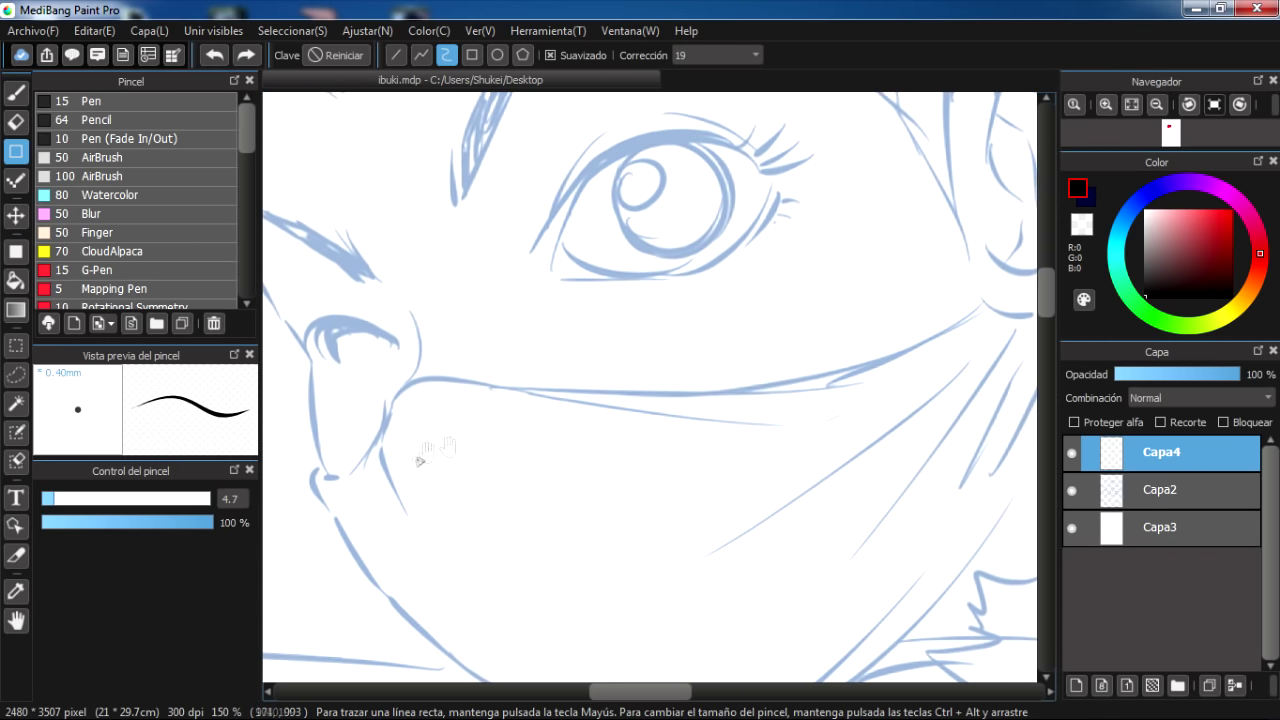
pyautogui.moveTo(499, 515); pyautogui.dragTo(528, 371)
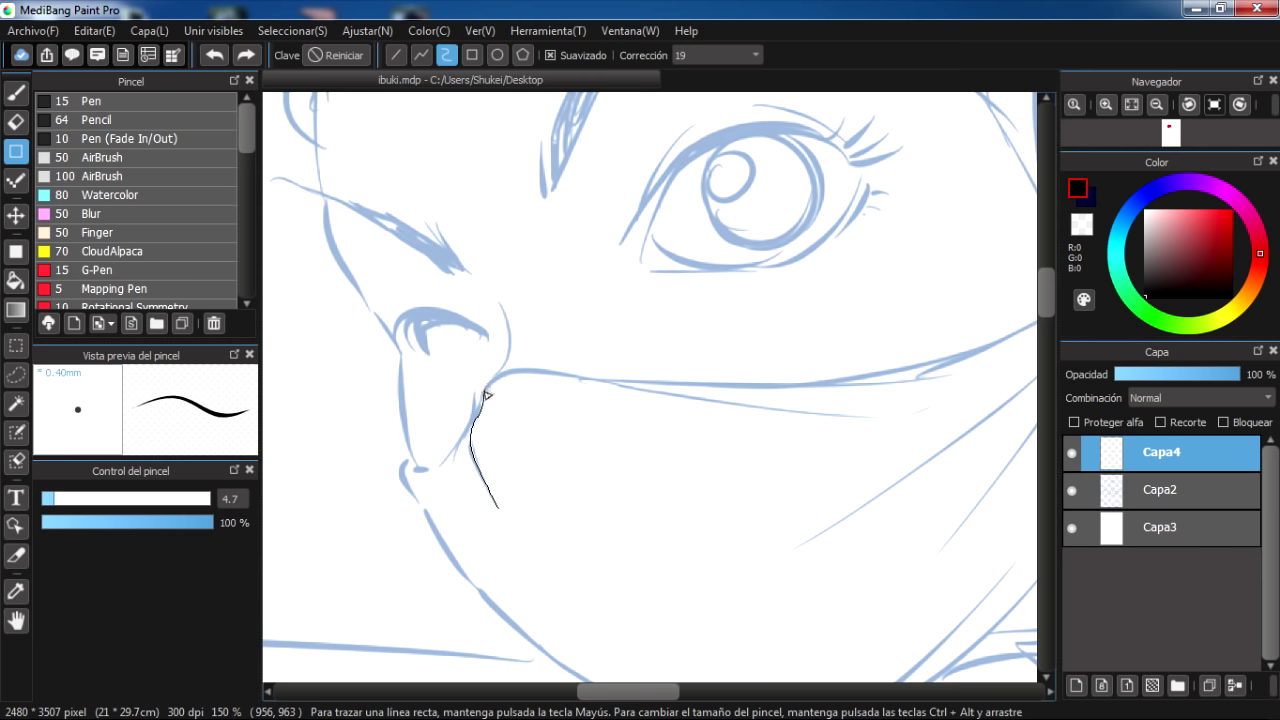
pyautogui.moveTo(528, 372); pyautogui.dragTo(879, 419)
# Trace the mask's upper edge in black curve strokes
pyautogui.moveTo(694, 345); pyautogui.dragTo(450, 362)
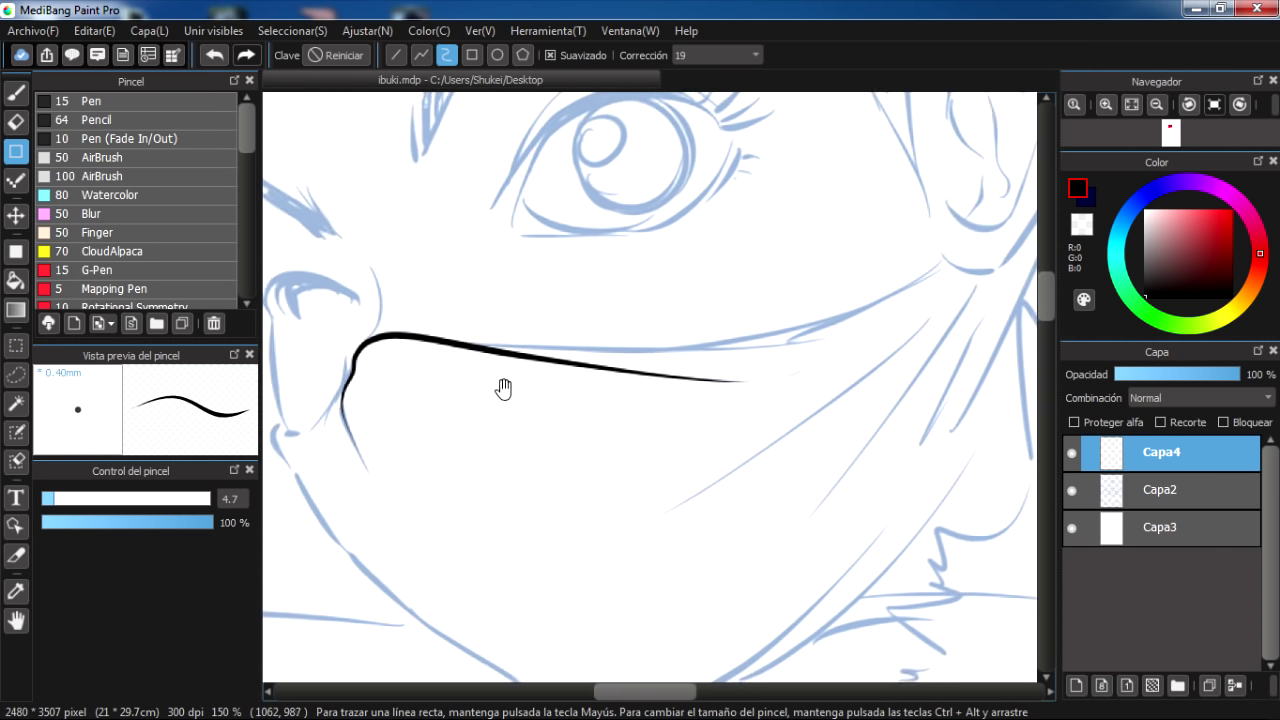
pyautogui.moveTo(612, 367); pyautogui.dragTo(806, 358)
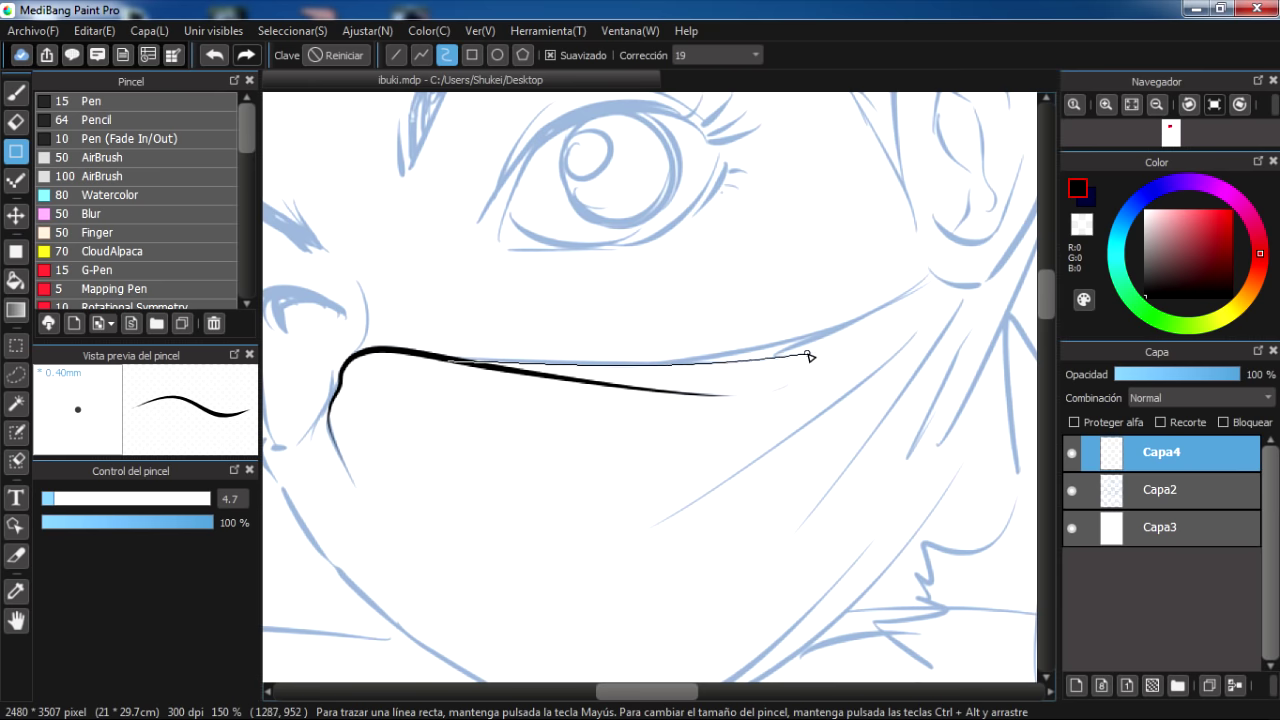
pyautogui.moveTo(680, 389); pyautogui.dragTo(640, 404)
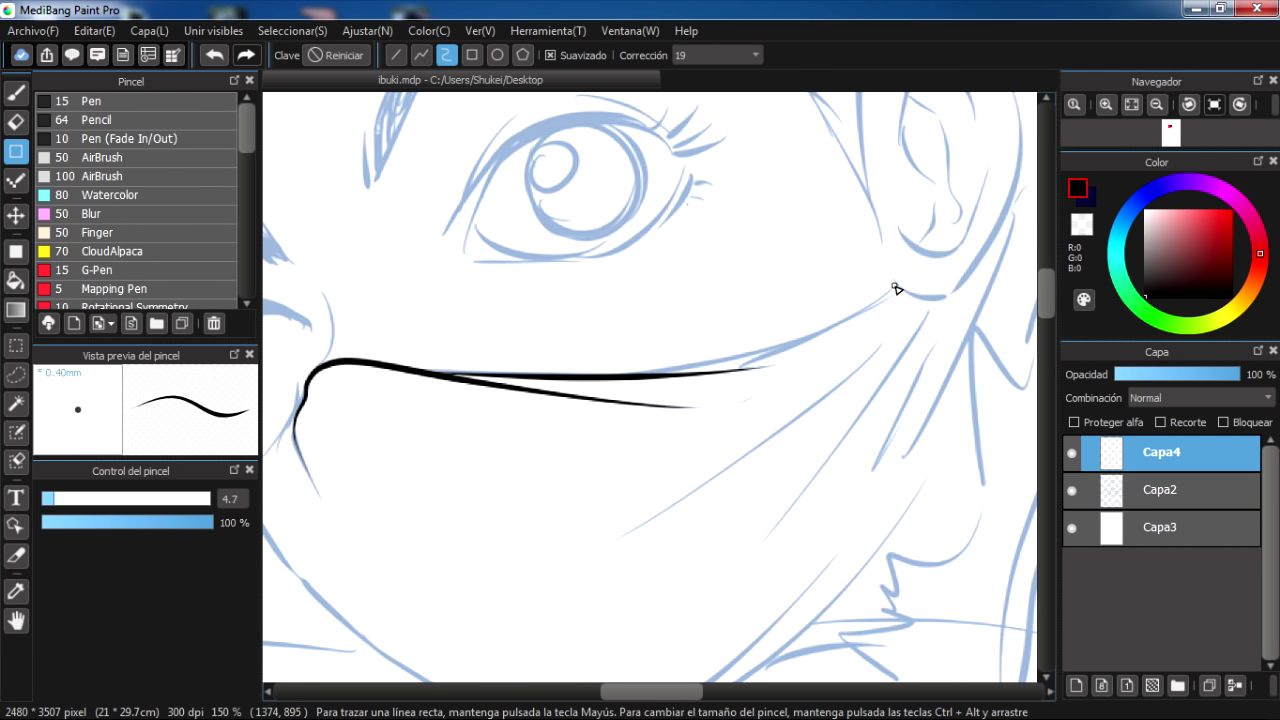
pyautogui.moveTo(724, 362); pyautogui.dragTo(418, 372)
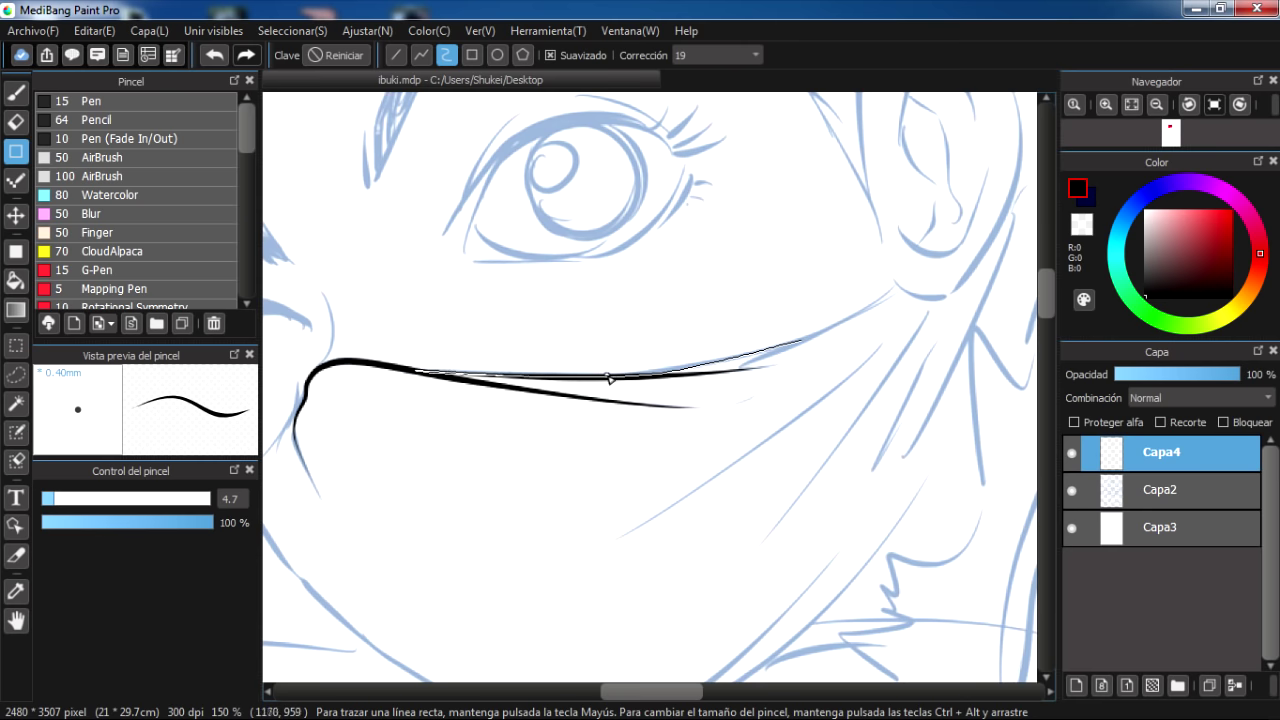
pyautogui.moveTo(607, 378); pyautogui.dragTo(672, 408)
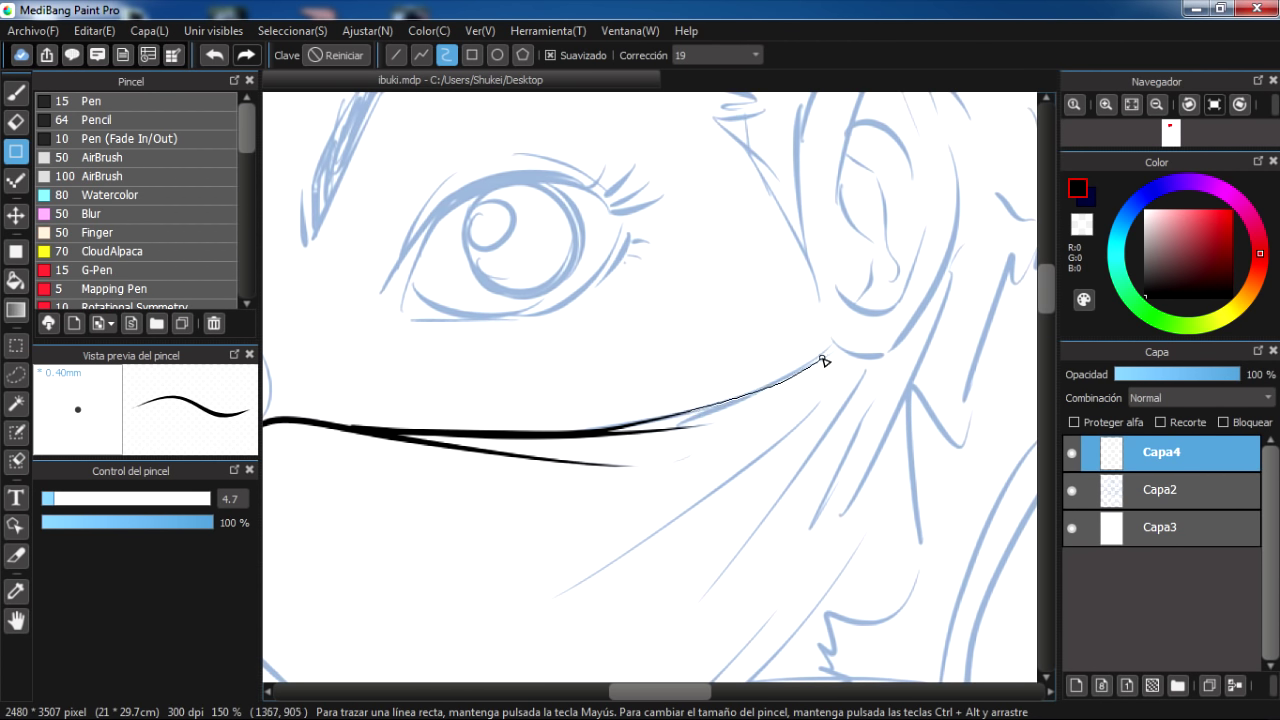
pyautogui.moveTo(760, 393); pyautogui.dragTo(762, 392)
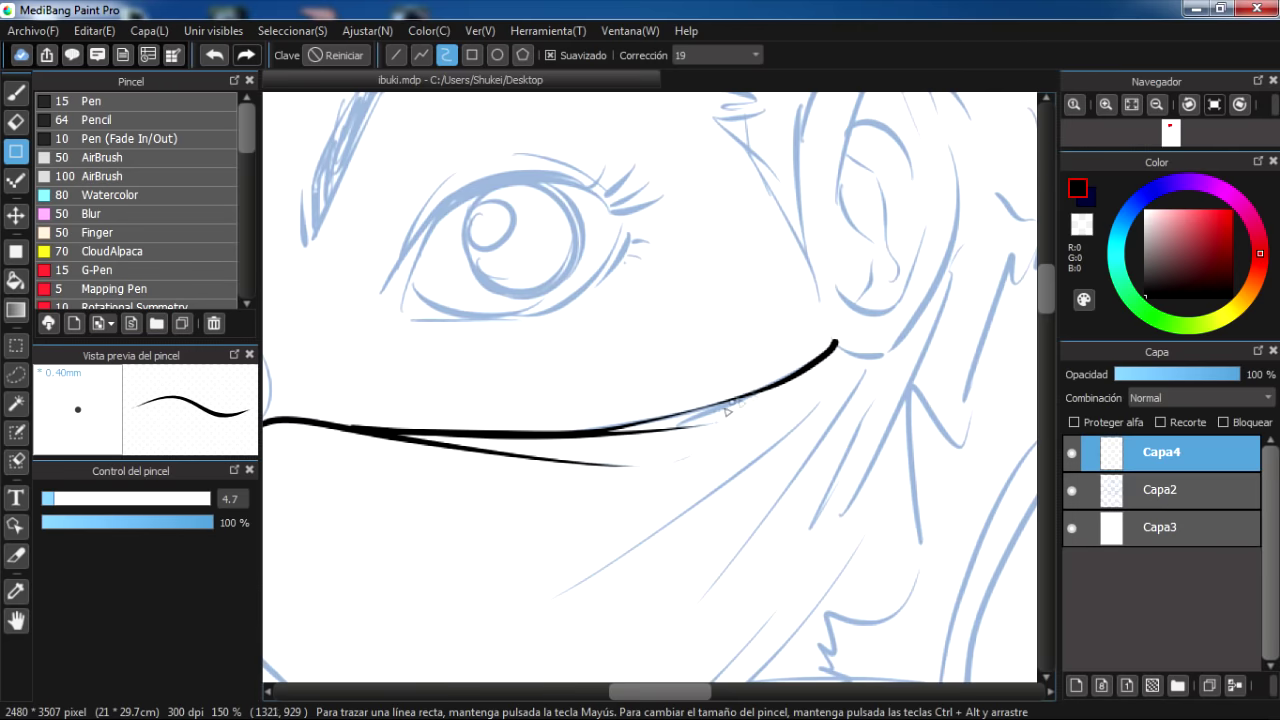
pyautogui.scroll(2, 760, 393)
pyautogui.hscroll(-5, 731, 328)
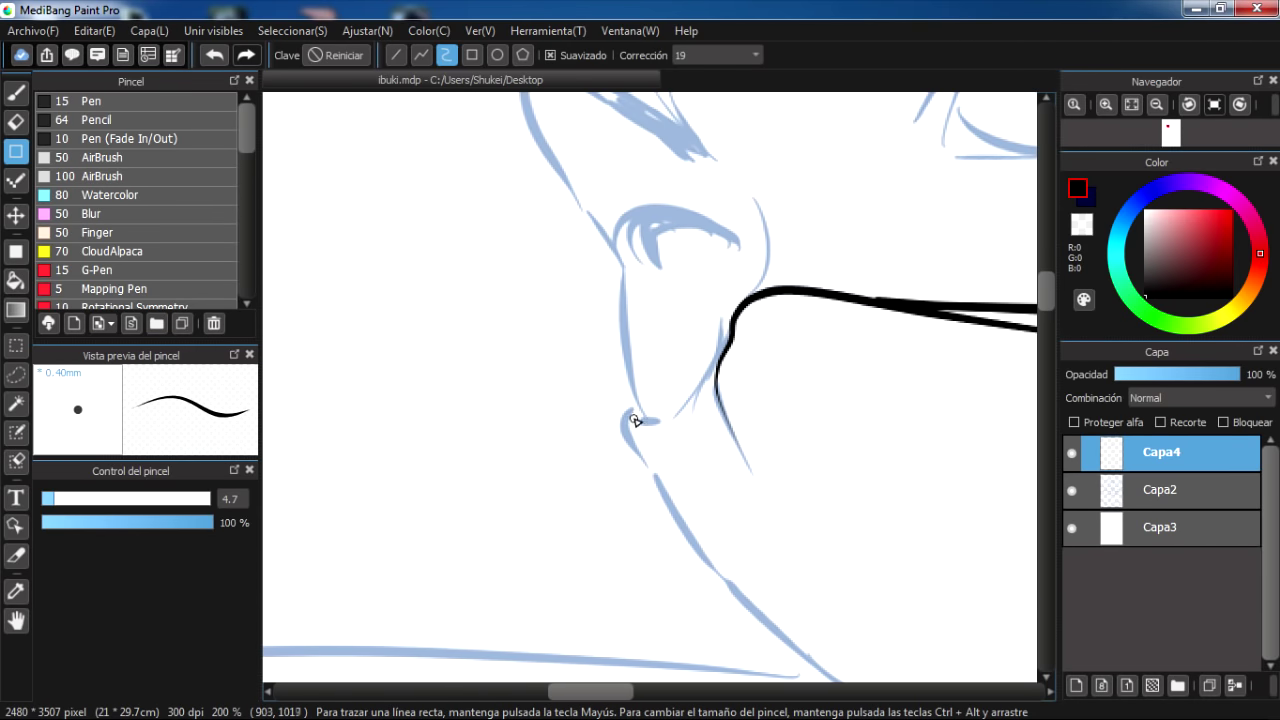
# Ink the nose underside and side, the mask edge toward the ear, and two fold lines
pyautogui.moveTo(640, 420)
pyautogui.mouseDown()
pyautogui.moveTo(711, 370)
pyautogui.moveTo(686, 406)
pyautogui.mouseUp()
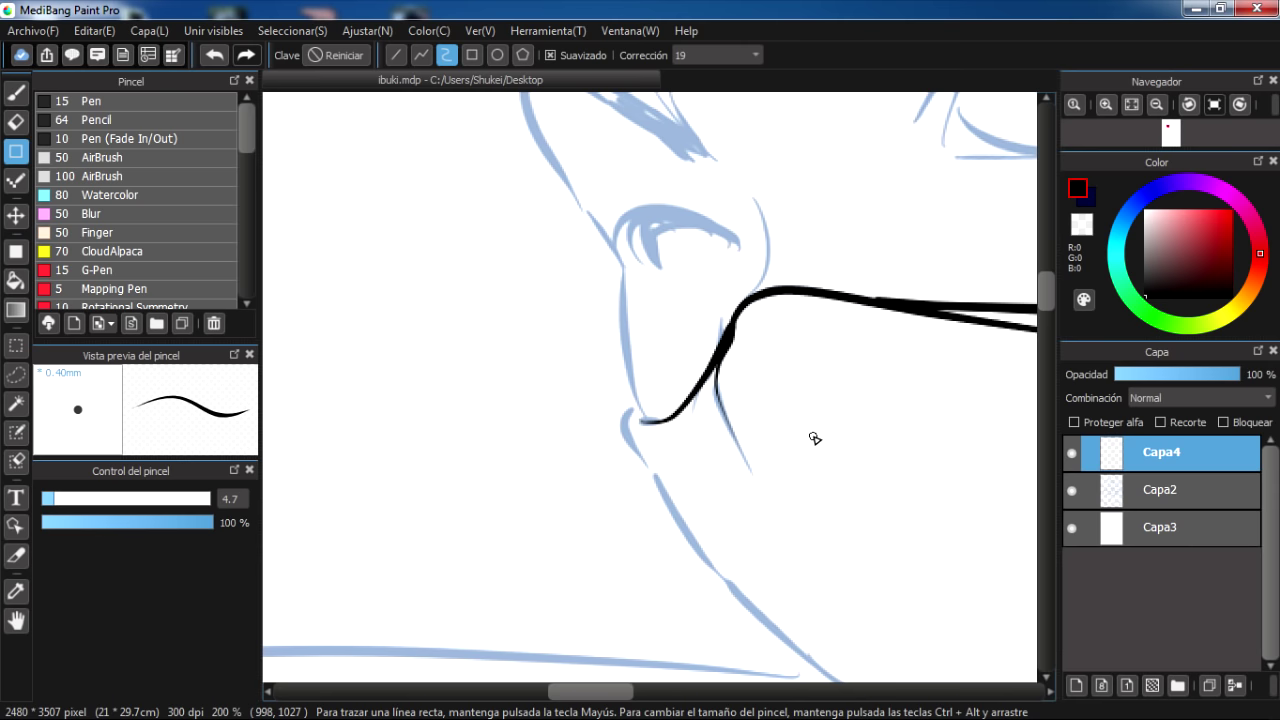
pyautogui.moveTo(815, 438); pyautogui.dragTo(680, 608)
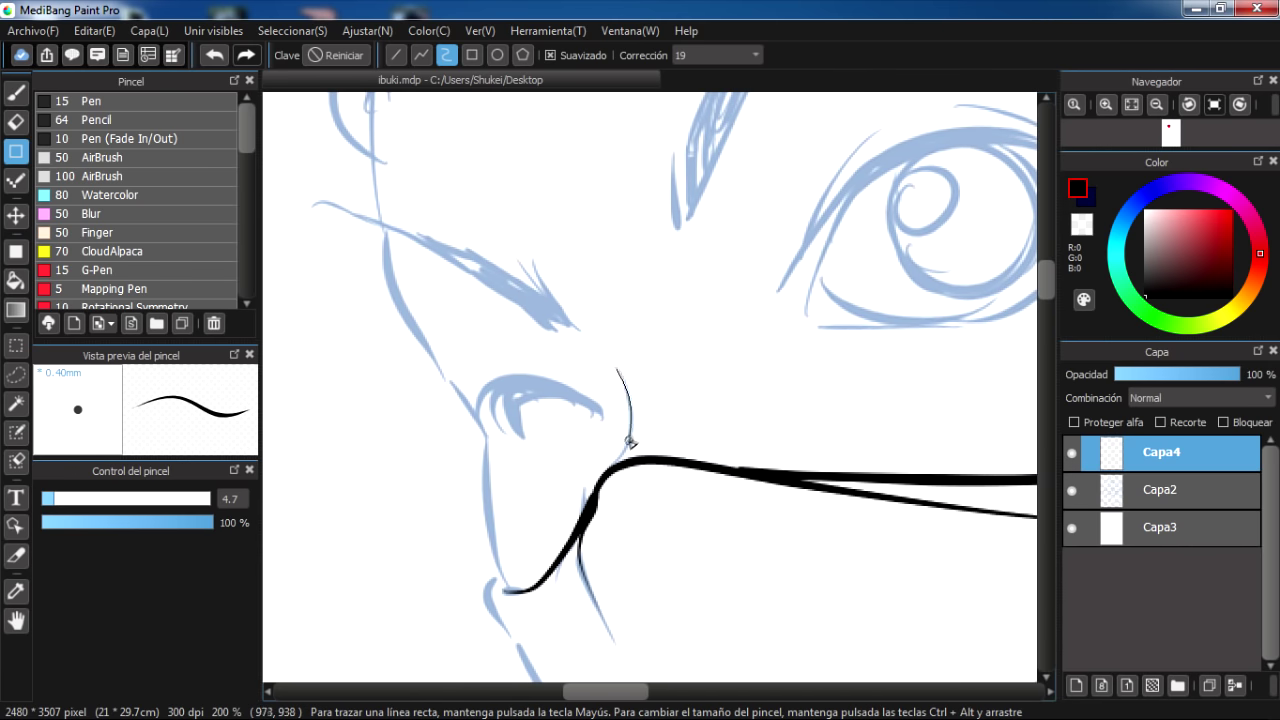
pyautogui.moveTo(632, 408)
pyautogui.mouseDown()
pyautogui.moveTo(663, 451)
pyautogui.moveTo(537, 360)
pyautogui.mouseUp()
pyautogui.scroll(-1, 663, 451)
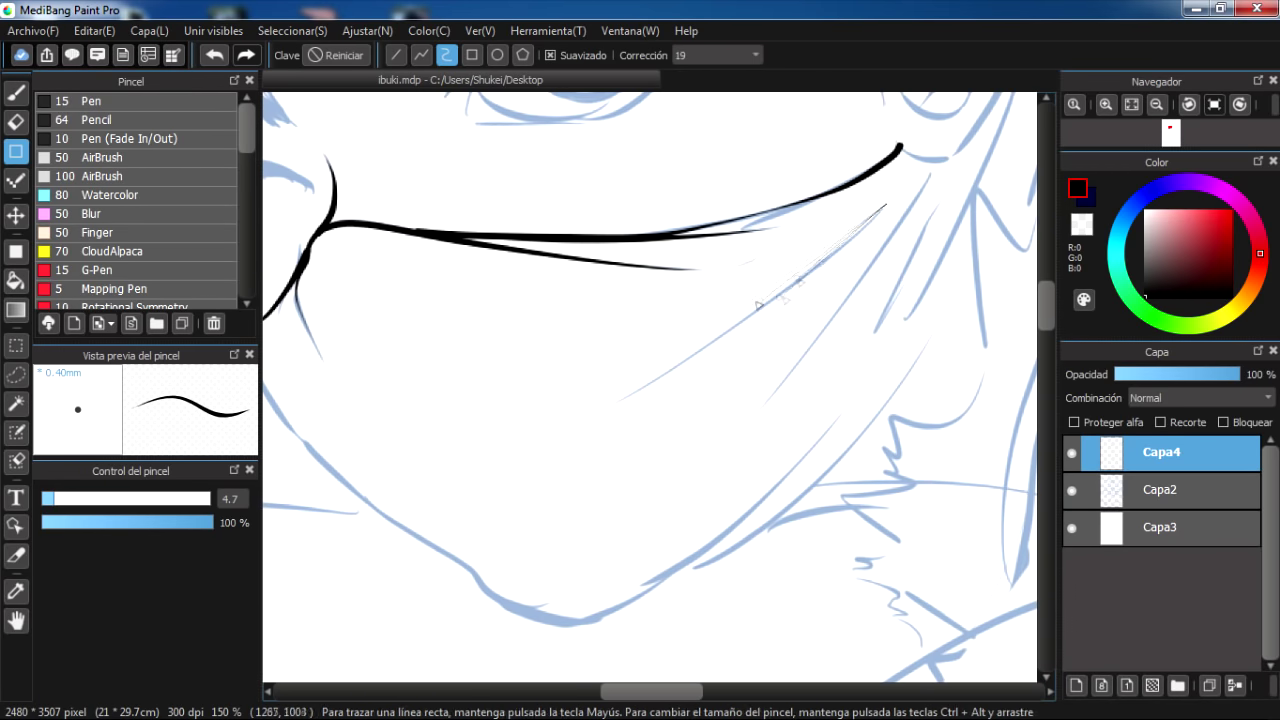
pyautogui.moveTo(758, 305)
pyautogui.mouseDown()
pyautogui.moveTo(614, 400)
pyautogui.moveTo(574, 453)
pyautogui.mouseUp()
pyautogui.moveTo(888, 224)
pyautogui.mouseDown()
pyautogui.moveTo(783, 395)
pyautogui.moveTo(710, 476)
pyautogui.mouseUp()
pyautogui.moveTo(895, 257)
pyautogui.mouseDown()
pyautogui.moveTo(794, 329)
pyautogui.moveTo(711, 486)
pyautogui.mouseUp()
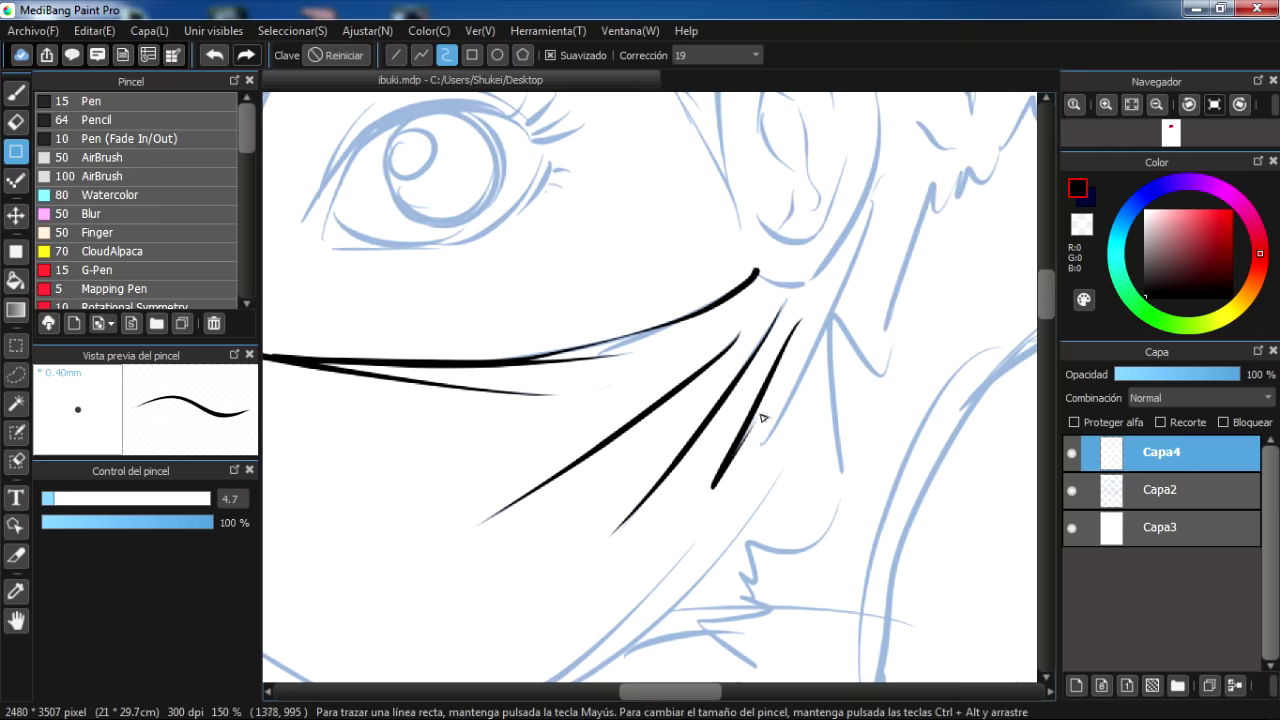
pyautogui.scroll(-2, 762, 418)
pyautogui.scroll(4, 547, 360)
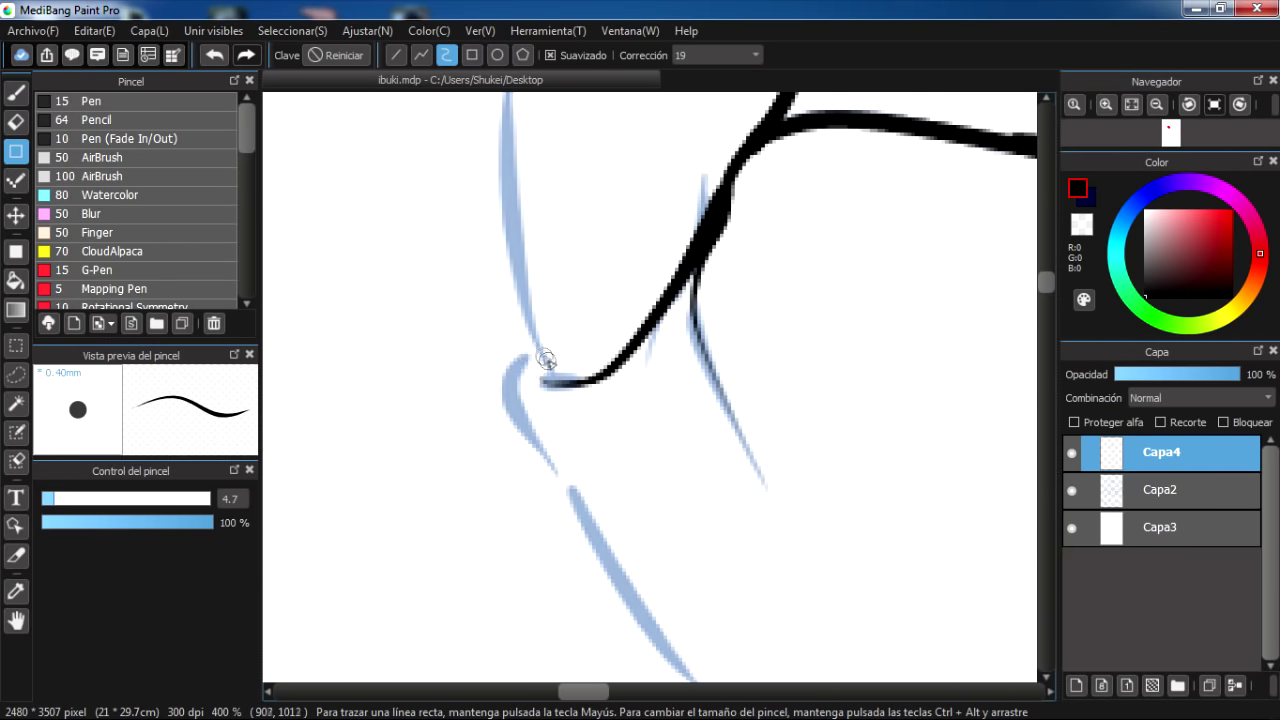
# Ink the nostril curve and the jawline along the blue sketch
pyautogui.moveTo(547, 360); pyautogui.dragTo(536, 271)
pyautogui.moveTo(572, 420)
pyautogui.mouseDown()
pyautogui.moveTo(509, 326)
pyautogui.moveTo(537, 367)
pyautogui.mouseUp()
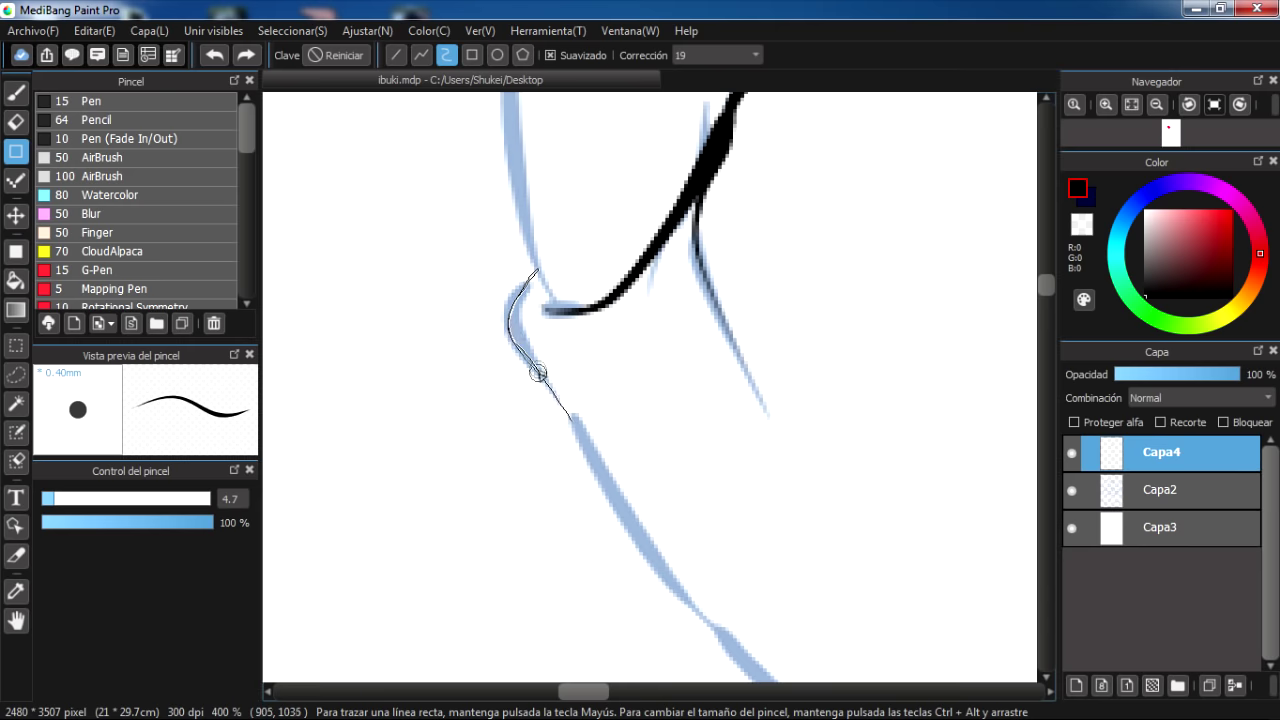
pyautogui.scroll(-2, 538, 368)
pyautogui.scroll(-2, 500, 323)
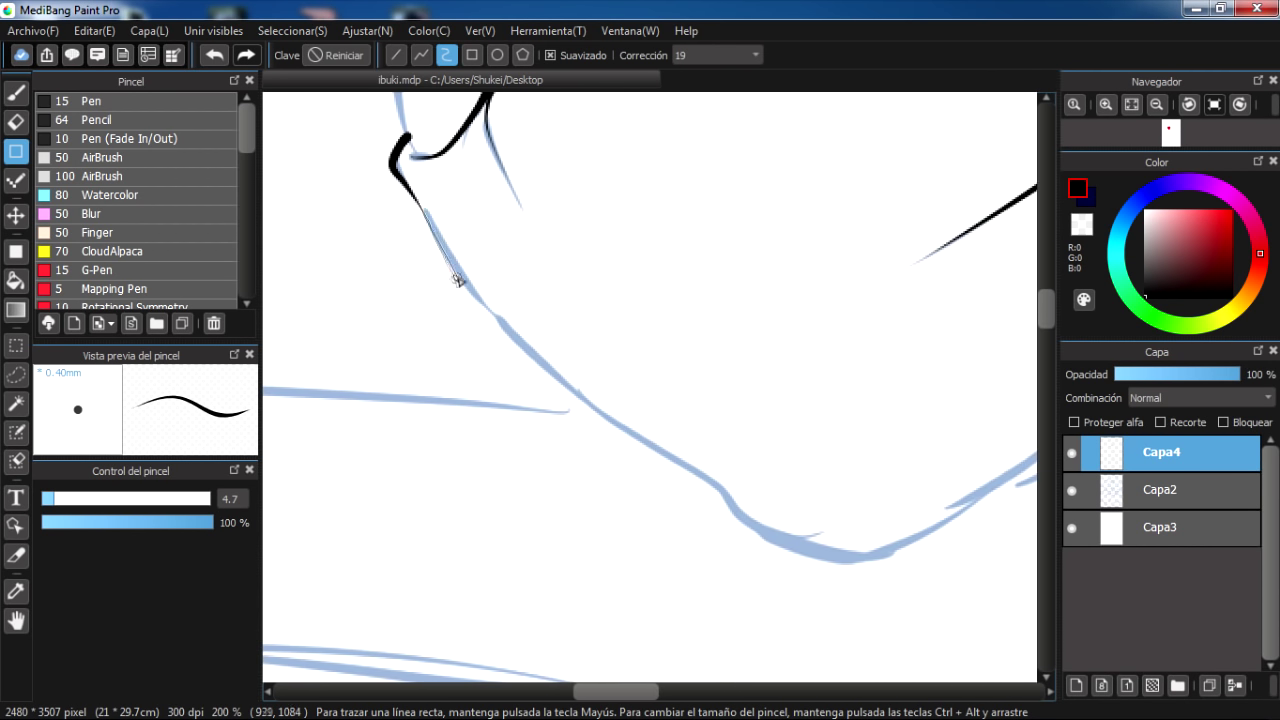
pyautogui.moveTo(577, 395); pyautogui.dragTo(717, 488)
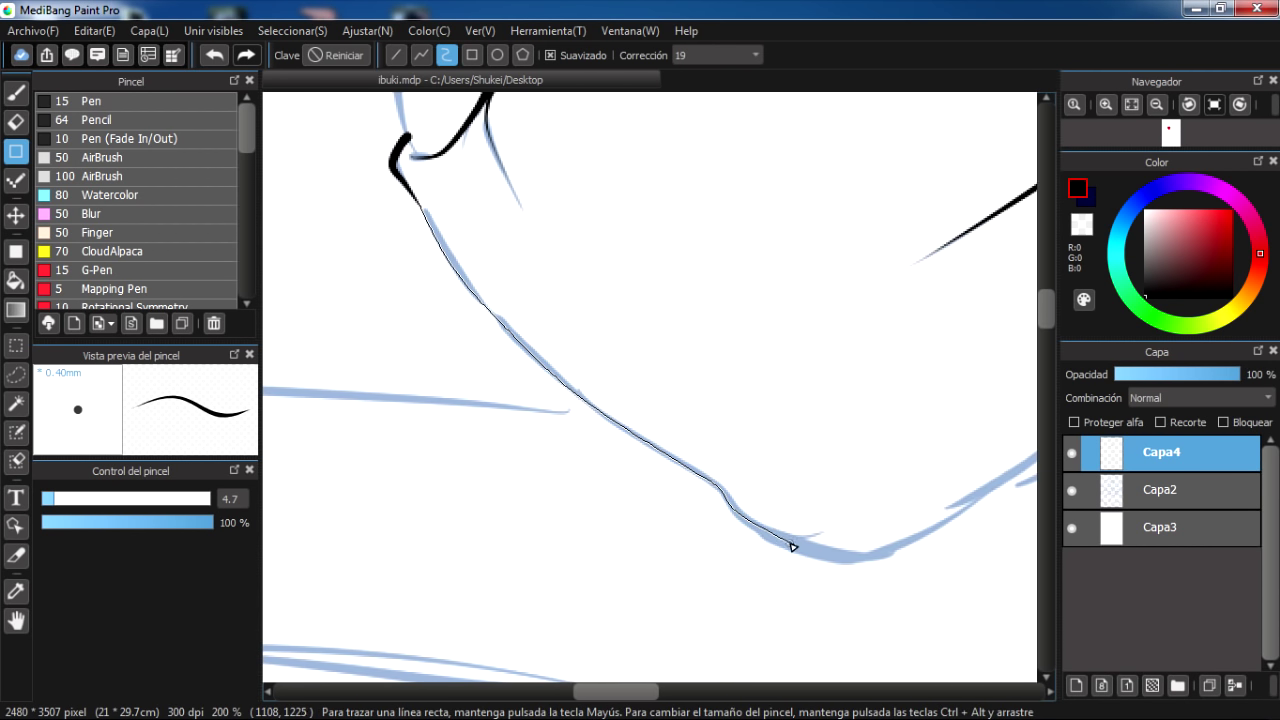
pyautogui.scroll(2, 448, 331)
# Ink the upper and inner eyelid curves
pyautogui.moveTo(445, 395)
pyautogui.mouseDown()
pyautogui.moveTo(575, 373)
pyautogui.moveTo(417, 356)
pyautogui.mouseUp()
pyautogui.moveTo(440, 405); pyautogui.dragTo(442, 408)
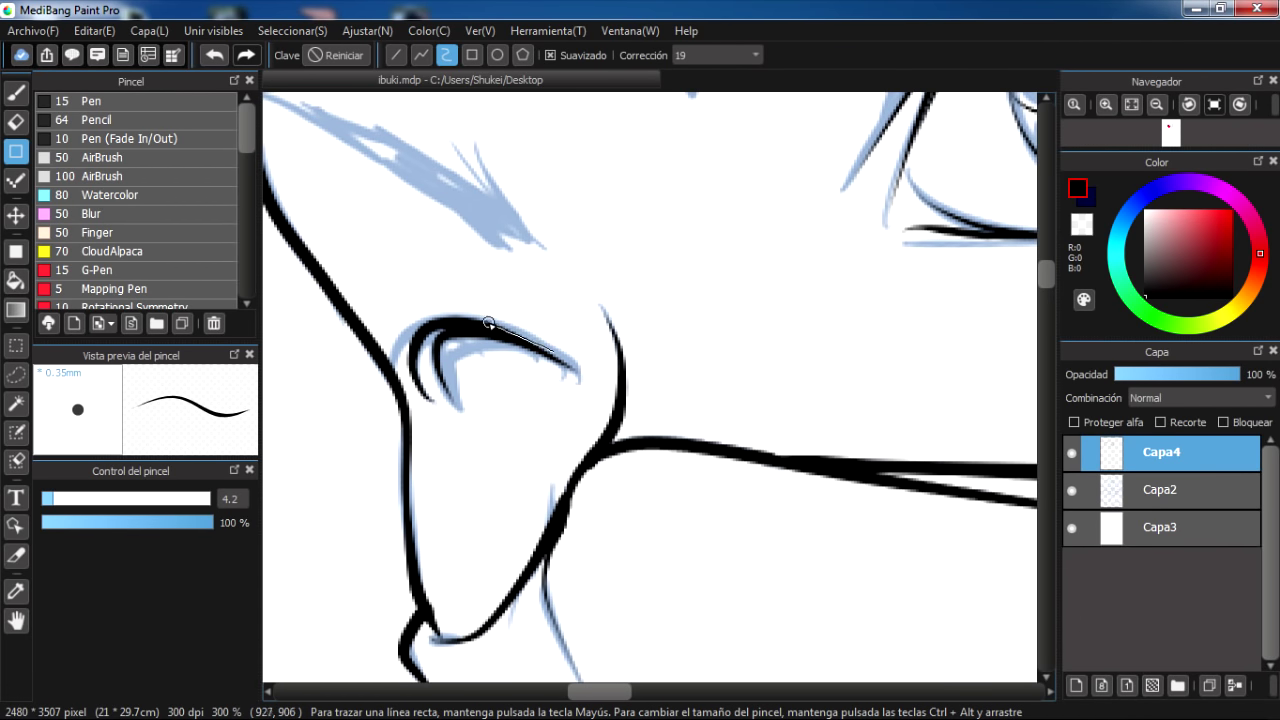
pyautogui.moveTo(402, 343); pyautogui.dragTo(400, 345)
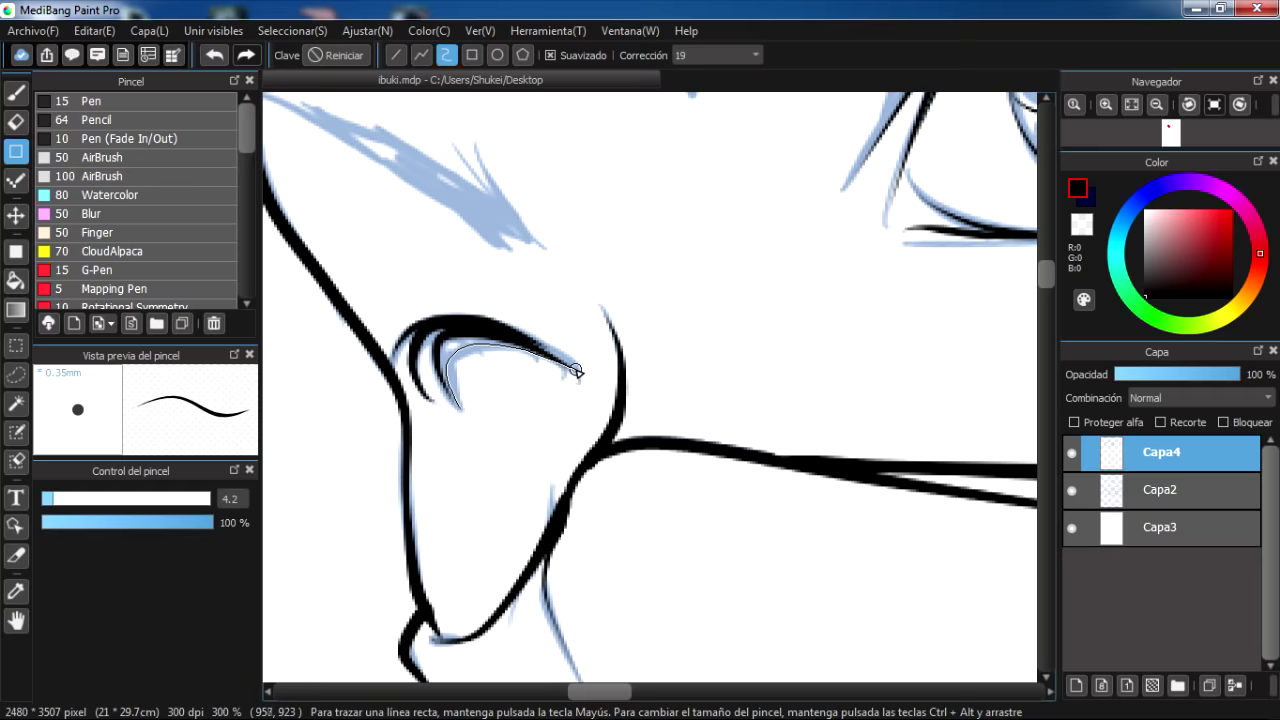
pyautogui.moveTo(575, 372); pyautogui.dragTo(575, 372)
pyautogui.scroll(3, 430, 370)
pyautogui.scroll(-4, 430, 370)
pyautogui.scroll(3, 370, 405)
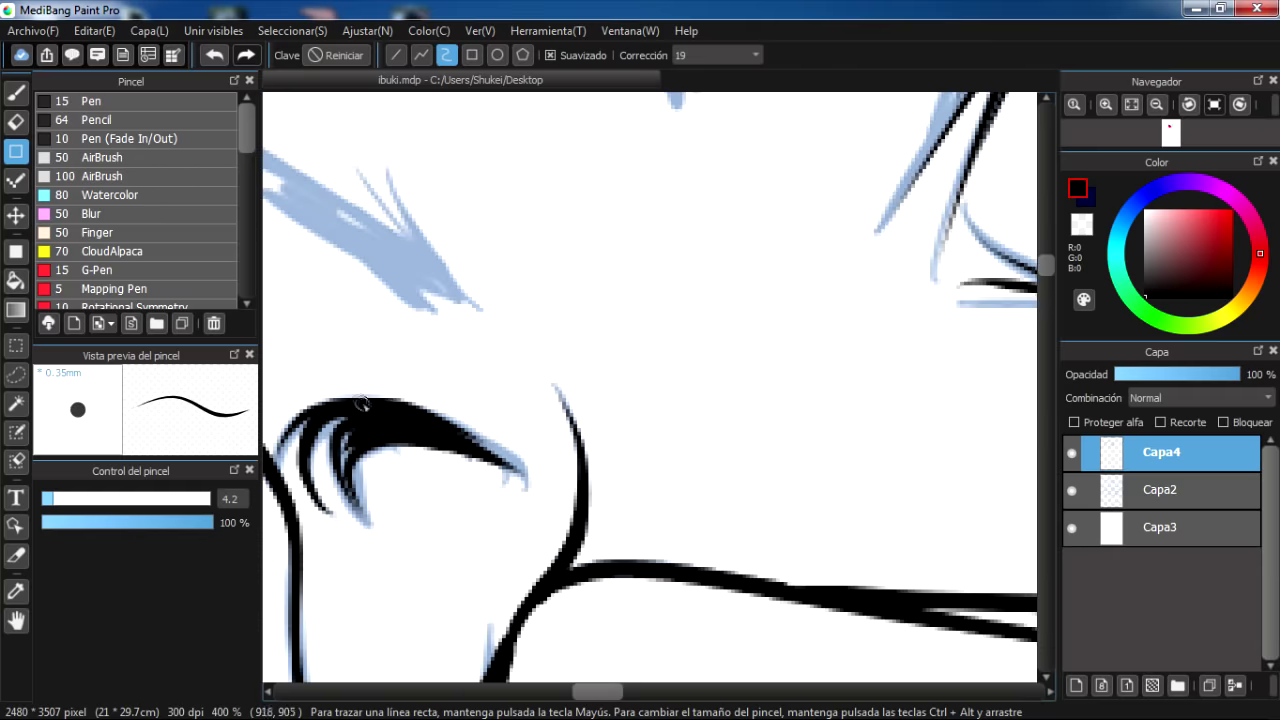
pyautogui.moveTo(391, 410); pyautogui.dragTo(523, 457)
pyautogui.scroll(-5, 715, 421)
pyautogui.scroll(1, 715, 421)
pyautogui.scroll(-1, 715, 421)
pyautogui.scroll(3, 606, 343)
pyautogui.scroll(3, 606, 360)
# Ink the eyebrow lash strokes and the underside of the eyebrow
pyautogui.moveTo(566, 292); pyautogui.dragTo(663, 436)
pyautogui.hotkey('ctrl', 'z')
pyautogui.moveTo(566, 292)
pyautogui.mouseDown()
pyautogui.moveTo(640, 425)
pyautogui.moveTo(765, 449)
pyautogui.mouseUp()
pyautogui.moveTo(733, 345); pyautogui.dragTo(755, 420)
pyautogui.keyDown('shift'); pyautogui.click(547, 311); pyautogui.keyUp('shift')
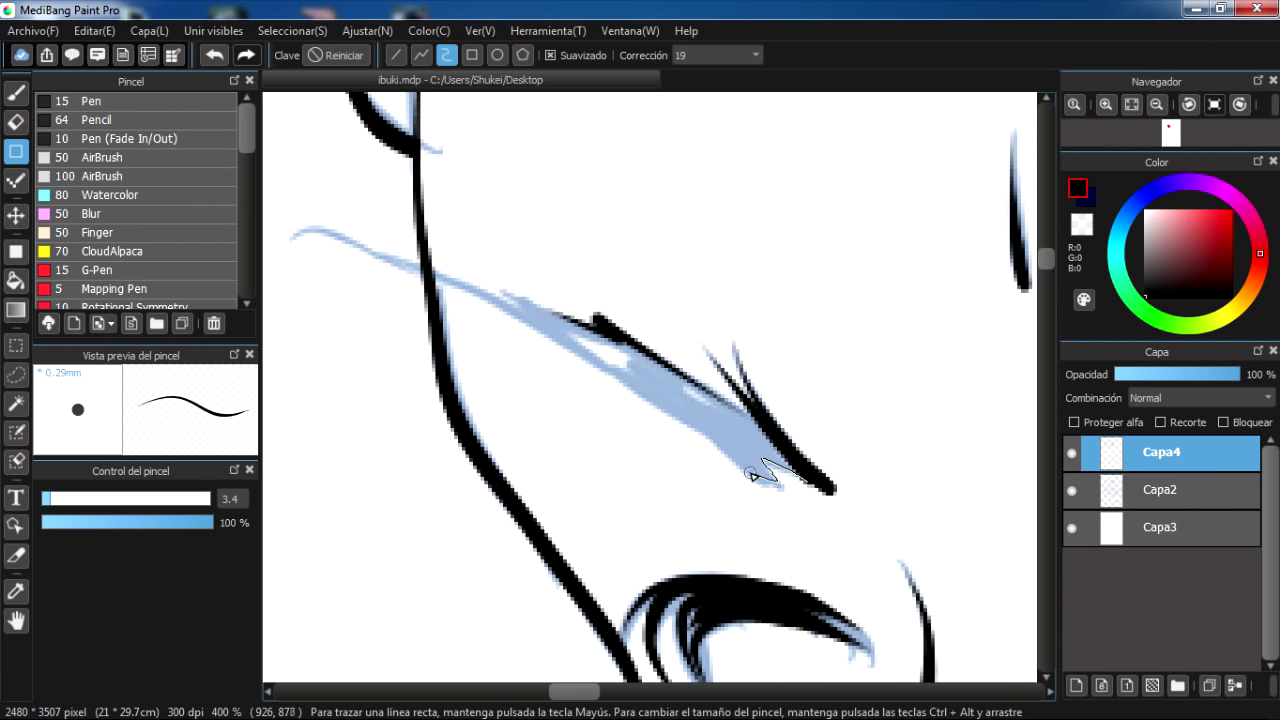
pyautogui.moveTo(688, 424); pyautogui.dragTo(343, 240)
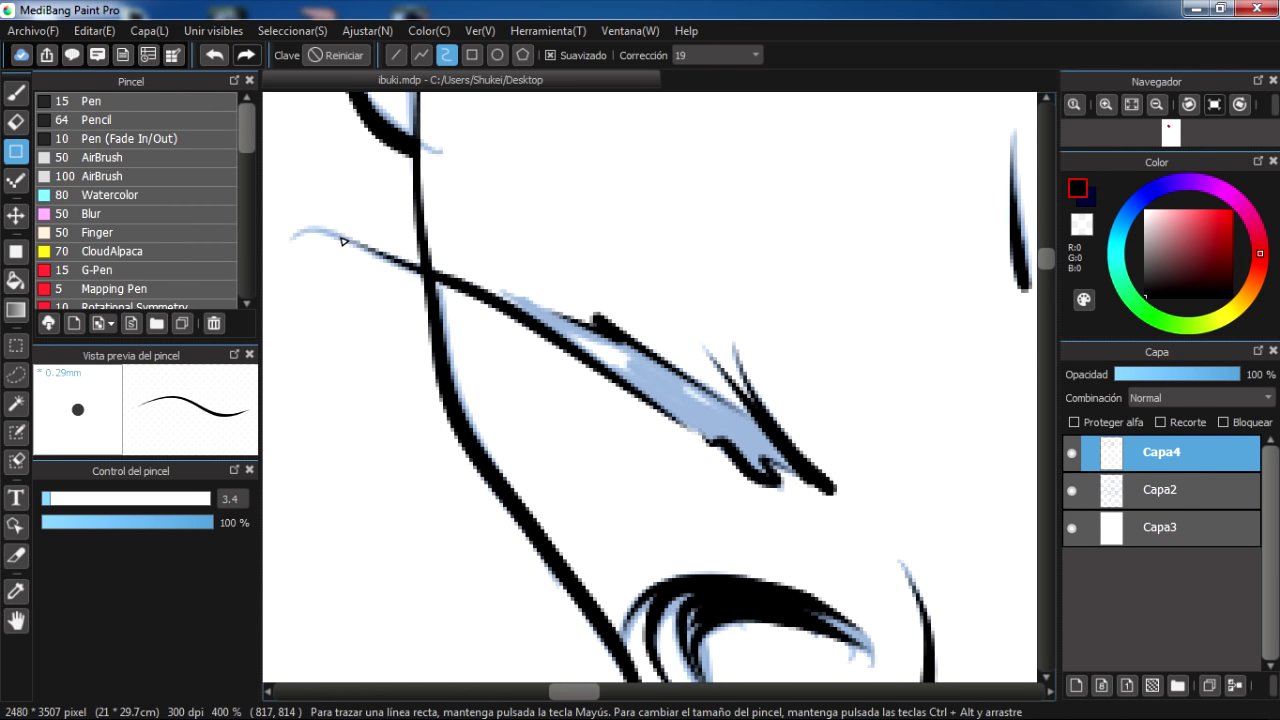
pyautogui.scroll(-4, 595, 322)
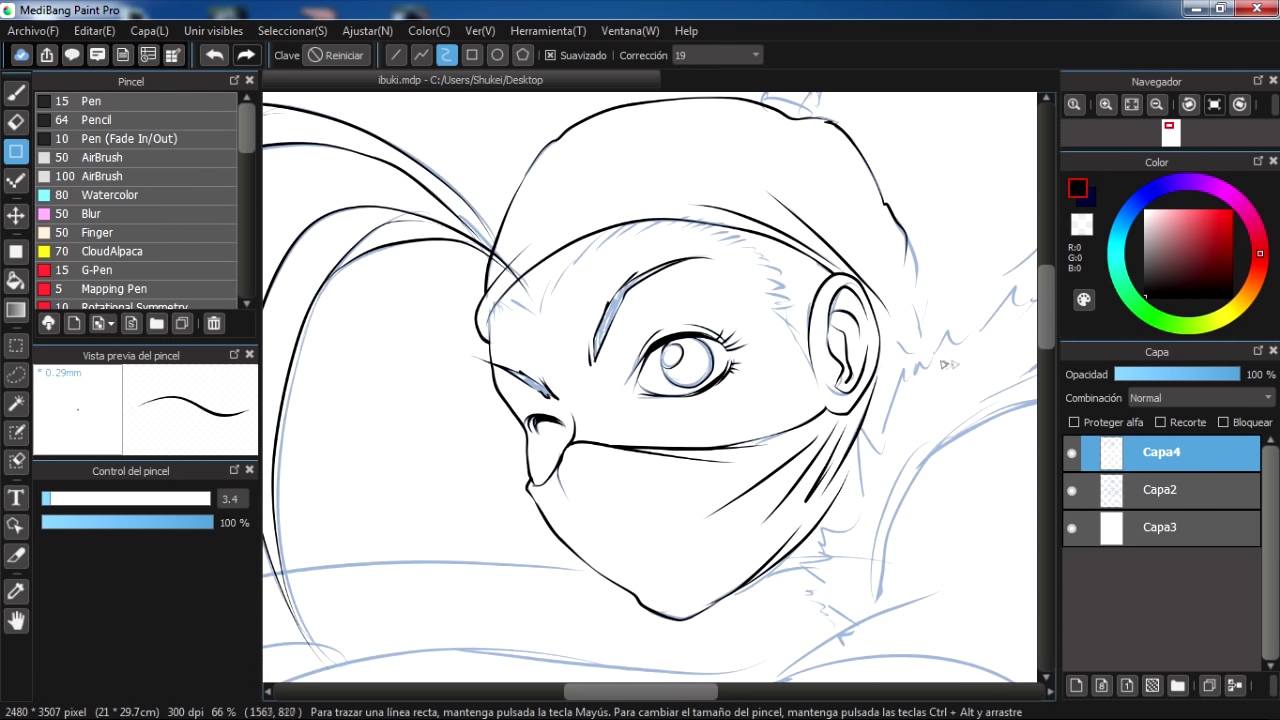
pyautogui.scroll(2, 938, 592)
# Extend the cheek line, then browse the cloud brush library and cancel without adding any
pyautogui.moveTo(856, 436); pyautogui.dragTo(838, 402)
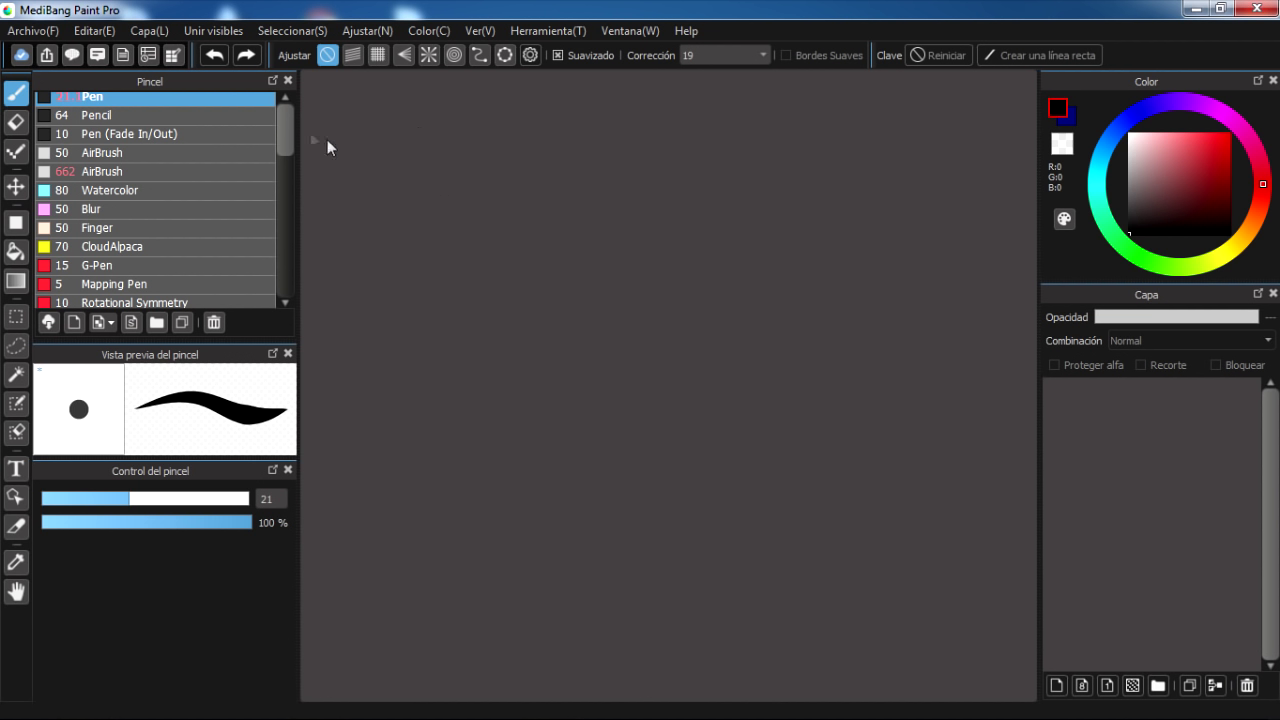
pyautogui.click(48, 322)
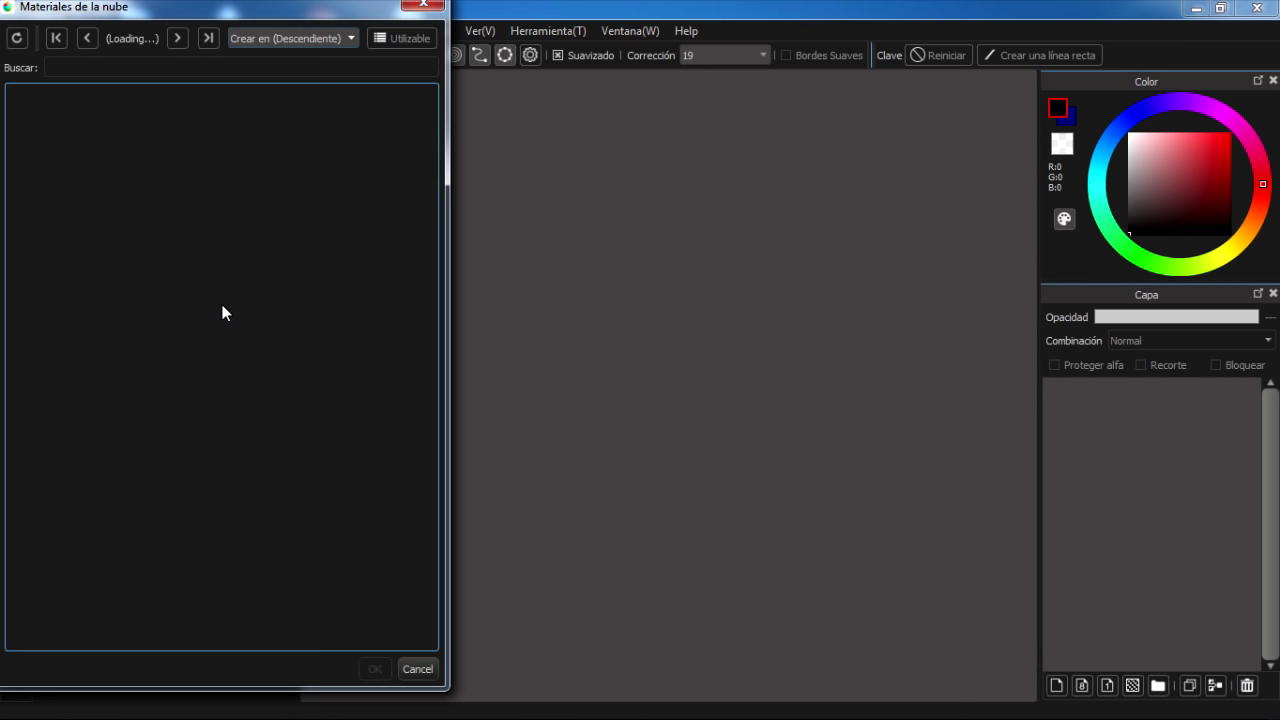
pyautogui.moveTo(432, 118)
pyautogui.mouseDown()
pyautogui.moveTo(436, 281)
pyautogui.moveTo(397, 577)
pyautogui.moveTo(408, 334)
pyautogui.moveTo(430, 209)
pyautogui.moveTo(441, 294)
pyautogui.moveTo(428, 589)
pyautogui.moveTo(423, 483)
pyautogui.mouseUp()
pyautogui.scroll(3, 329, 361)
pyautogui.scroll(1, 275, 322)
pyautogui.scroll(2, 272, 384)
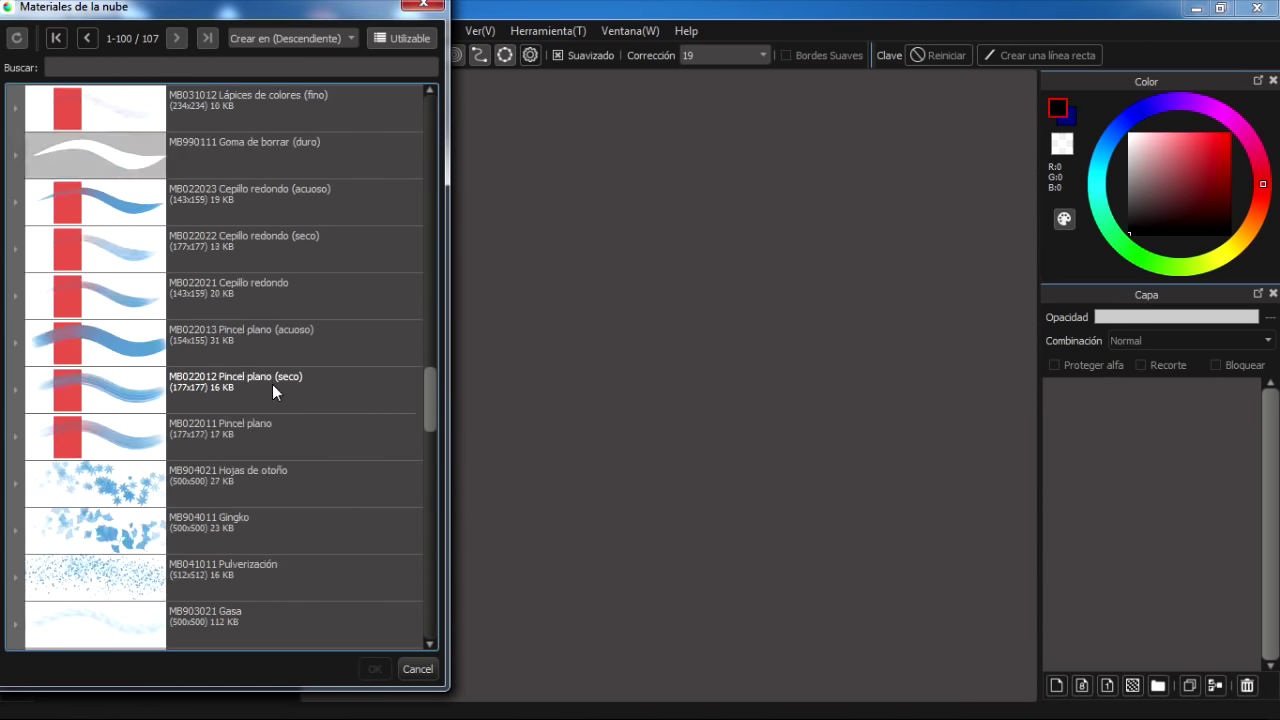
pyautogui.scroll(2, 264, 396)
pyautogui.scroll(2, 216, 412)
pyautogui.scroll(2, 216, 412)
pyautogui.scroll(1, 230, 418)
pyautogui.scroll(2, 279, 436)
pyautogui.click(417, 669)
# Try the Pétalo (sakura) and Acuarela mullida brushes, ending on the Pen brush
pyautogui.moveTo(284, 128); pyautogui.dragTo(289, 279)
pyautogui.click(170, 203)
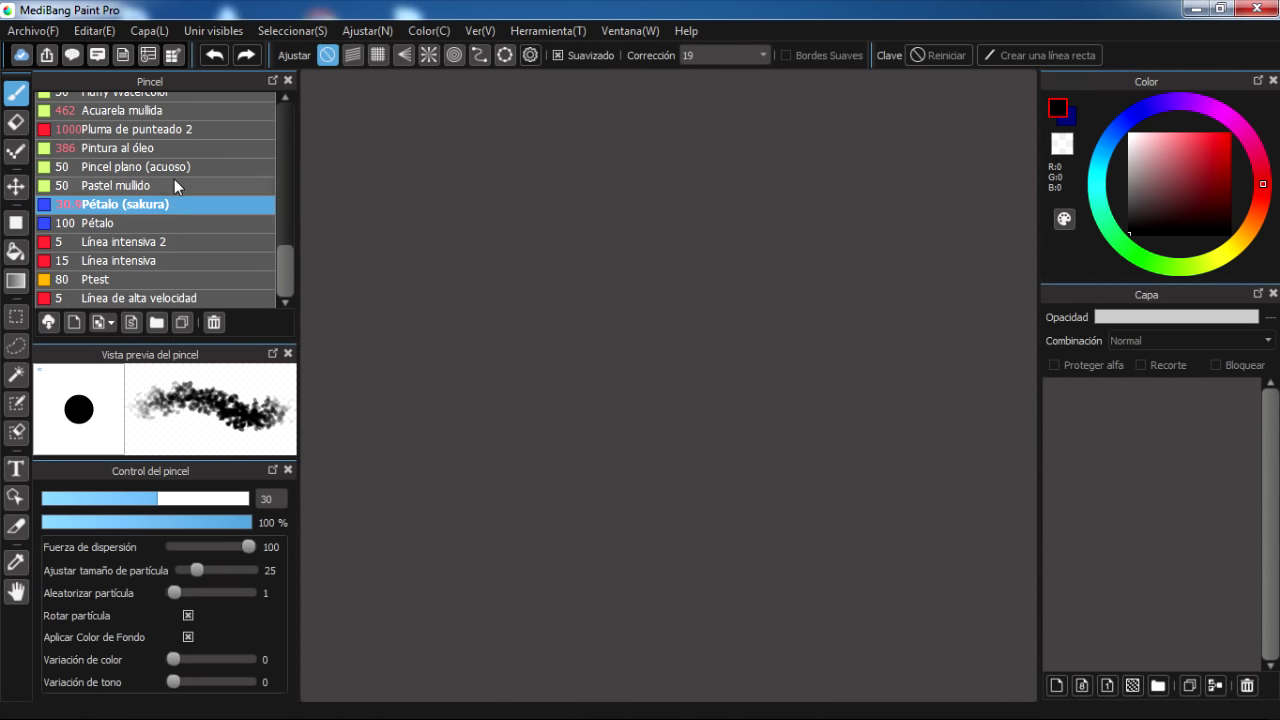
pyautogui.scroll(1, 196, 230)
pyautogui.scroll(2, 194, 244)
pyautogui.click(176, 164)
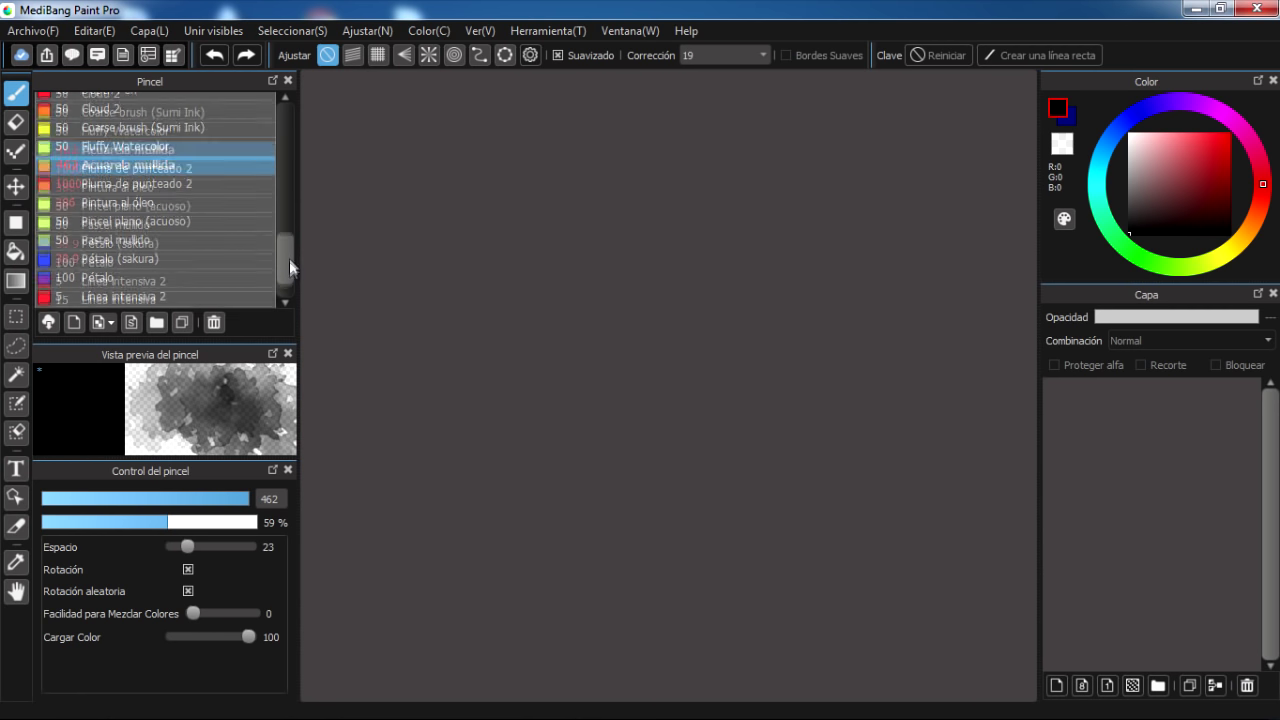
pyautogui.scroll(-2, 290, 258)
pyautogui.click(220, 224)
pyautogui.scroll(1, 285, 268)
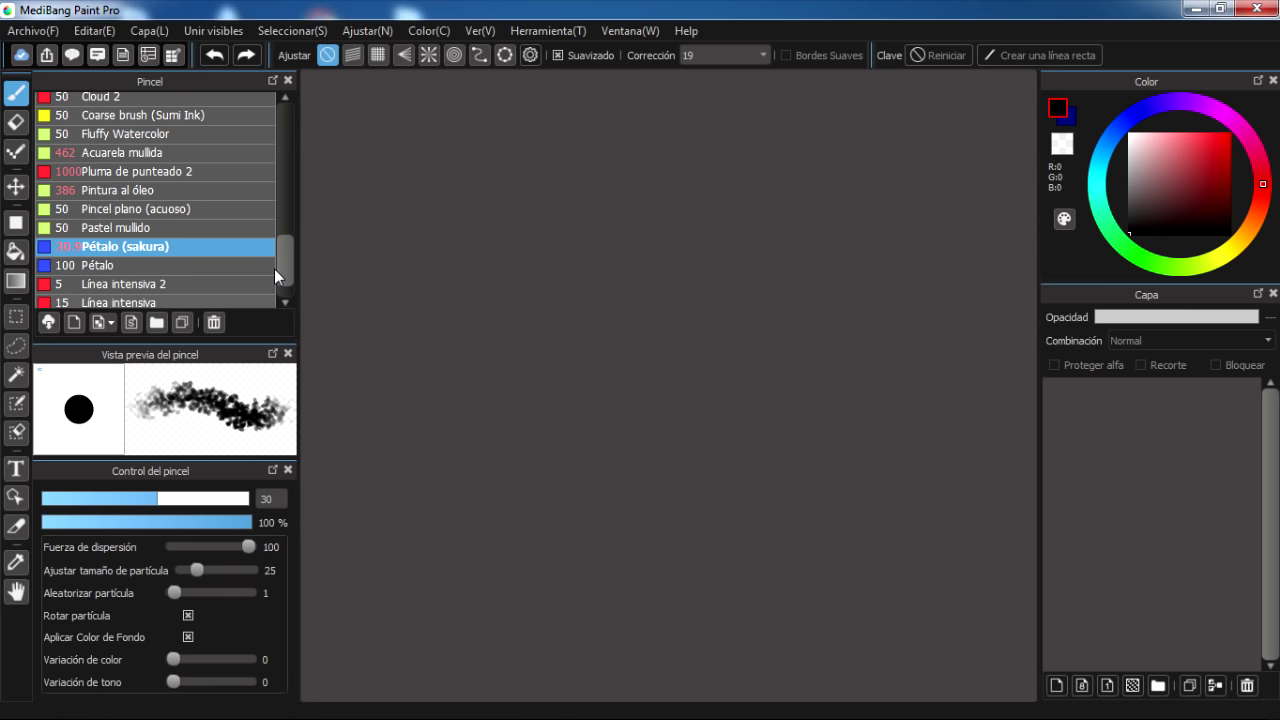
pyautogui.scroll(1, 274, 268)
pyautogui.click(160, 276)
pyautogui.click(141, 257)
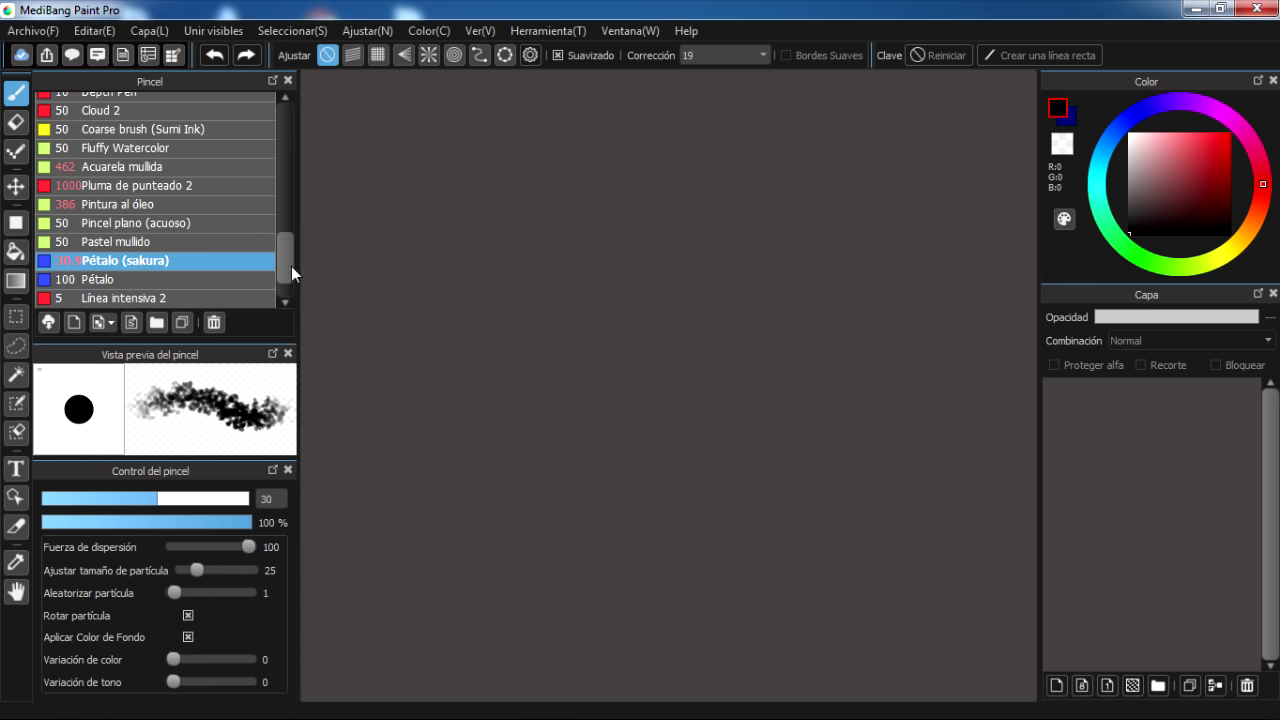
pyautogui.moveTo(291, 260); pyautogui.dragTo(278, 125)
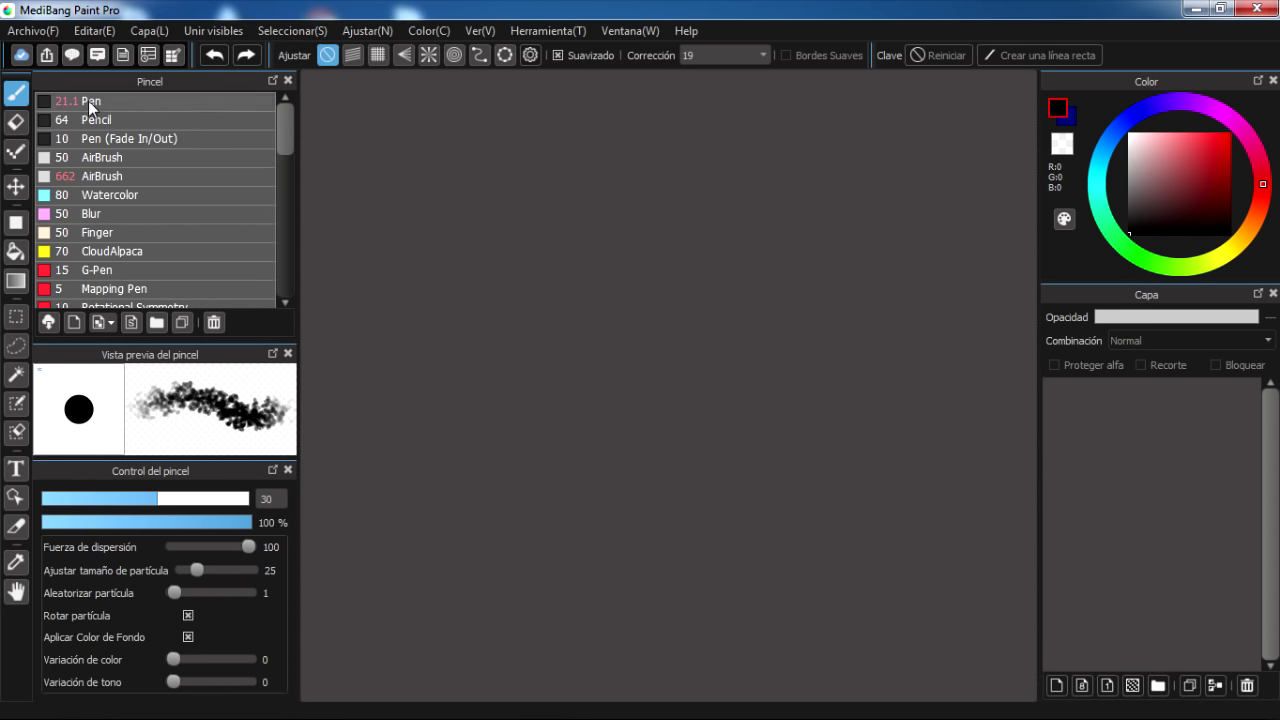
pyautogui.click(88, 100)
pyautogui.click(33, 30)
# Create a new A4 (21 × 29.7 cm) canvas
pyautogui.click(57, 51)
pyautogui.click(780, 285)
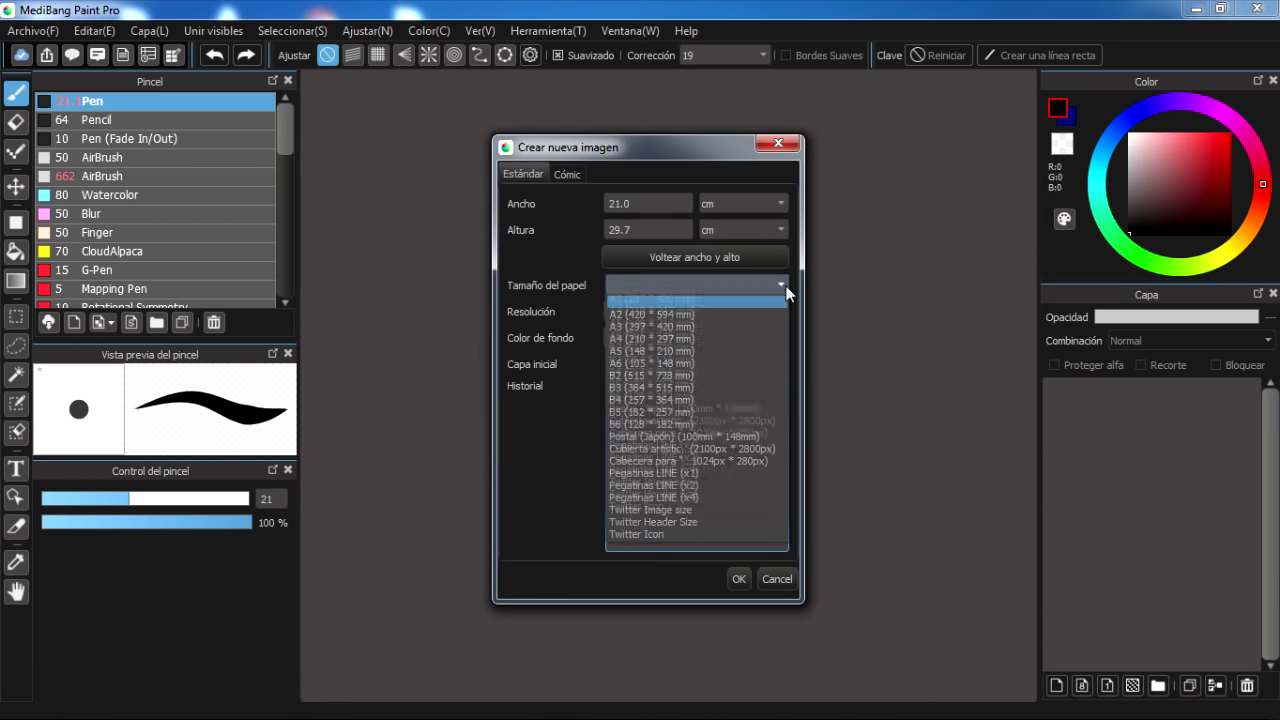
pyautogui.click(649, 339)
pyautogui.click(738, 578)
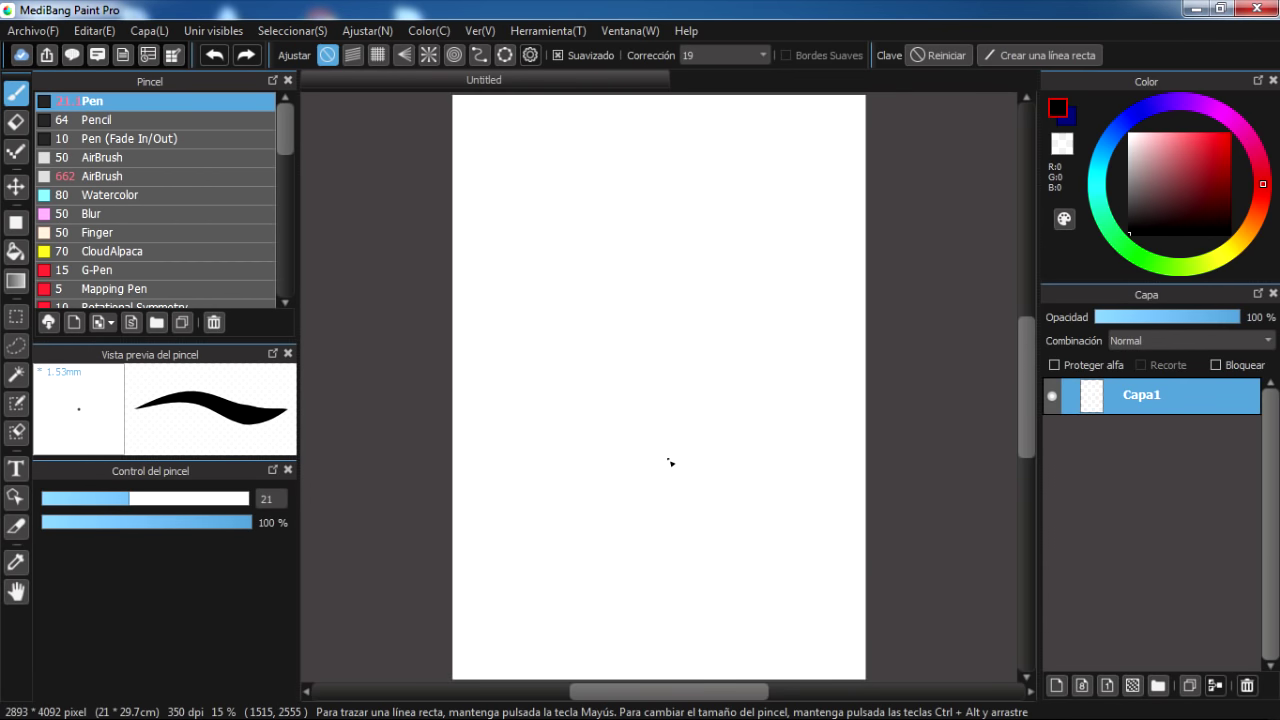
pyautogui.scroll(-1, 670, 462)
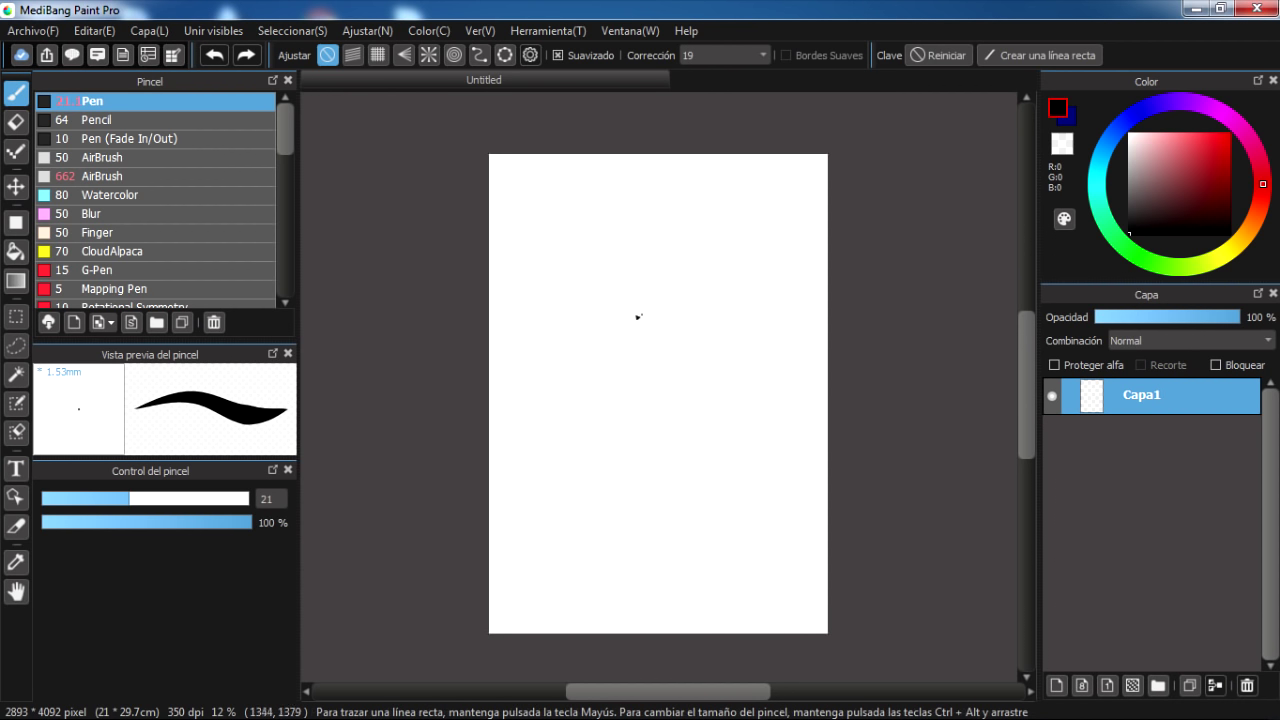
# Fill Capa1 with a black-to-dark-navy top-to-bottom gradient and add an empty layer above
pyautogui.click(1057, 113)
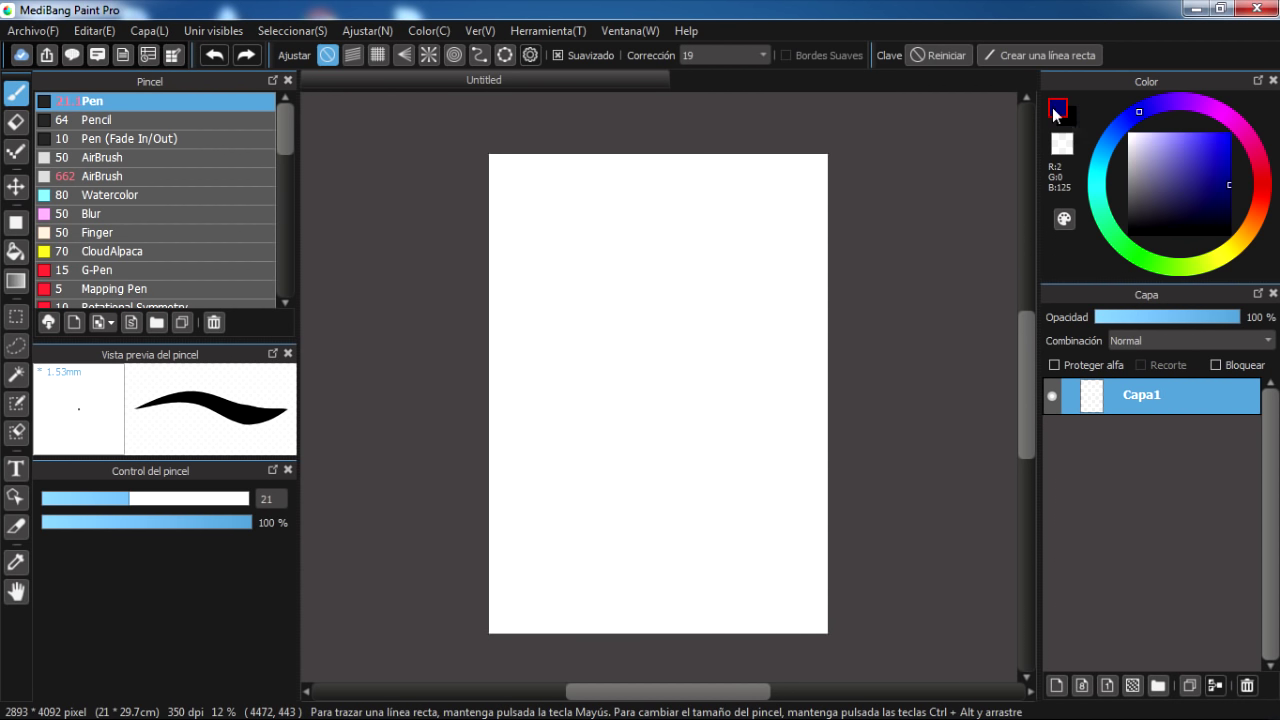
pyautogui.moveTo(1223, 186); pyautogui.dragTo(1216, 208)
pyautogui.moveTo(1130, 214); pyautogui.dragTo(1129, 234)
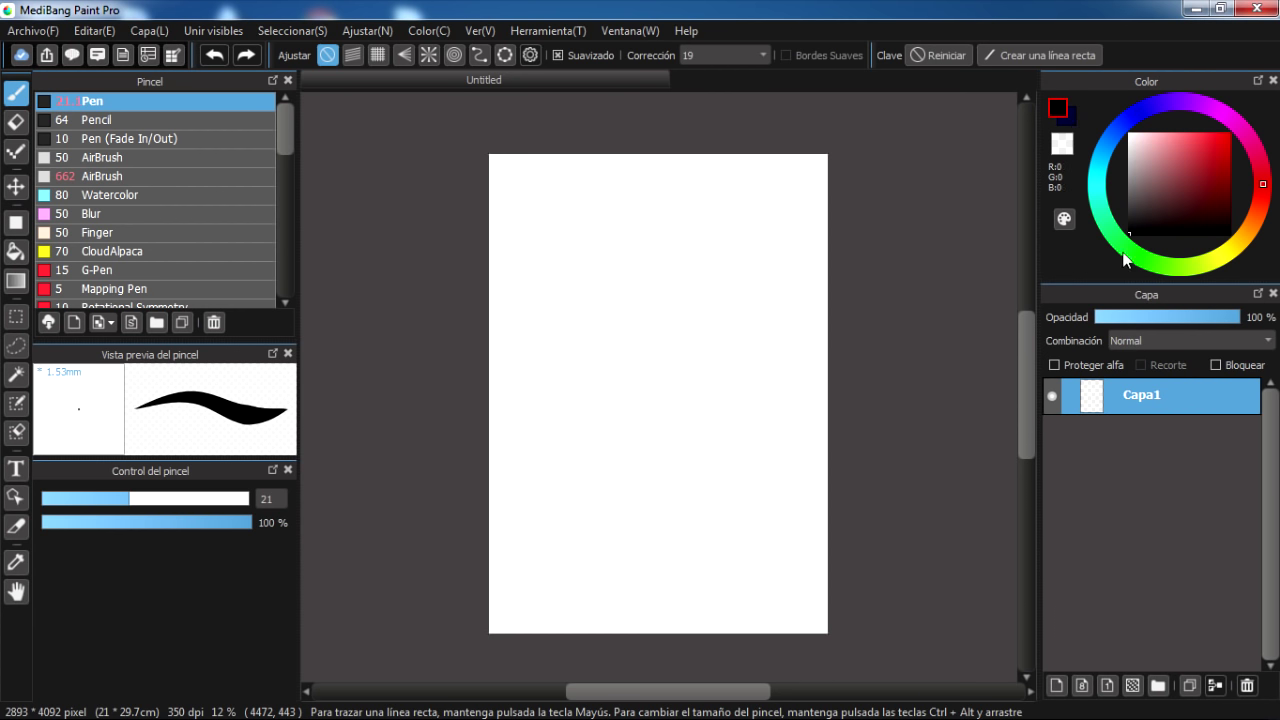
pyautogui.click(16, 286)
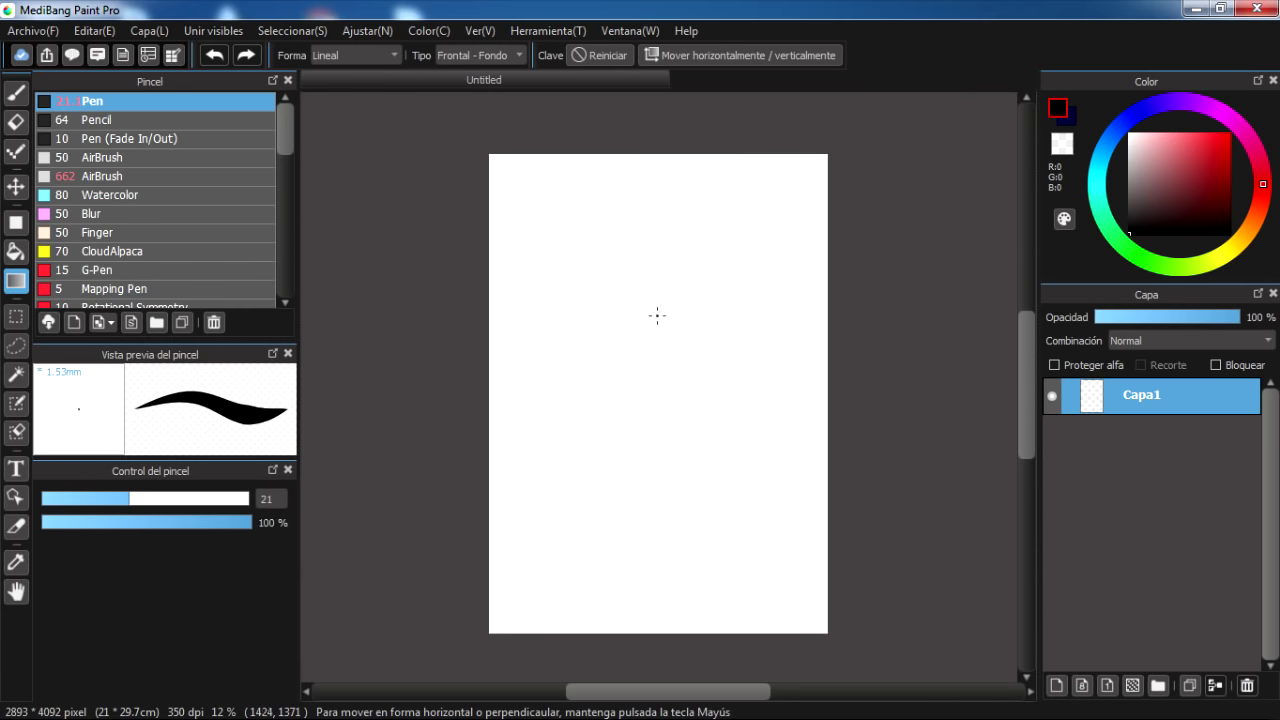
pyautogui.scroll(-2, 657, 314)
pyautogui.scroll(2, 654, 251)
pyautogui.moveTo(632, 210); pyautogui.dragTo(652, 600)
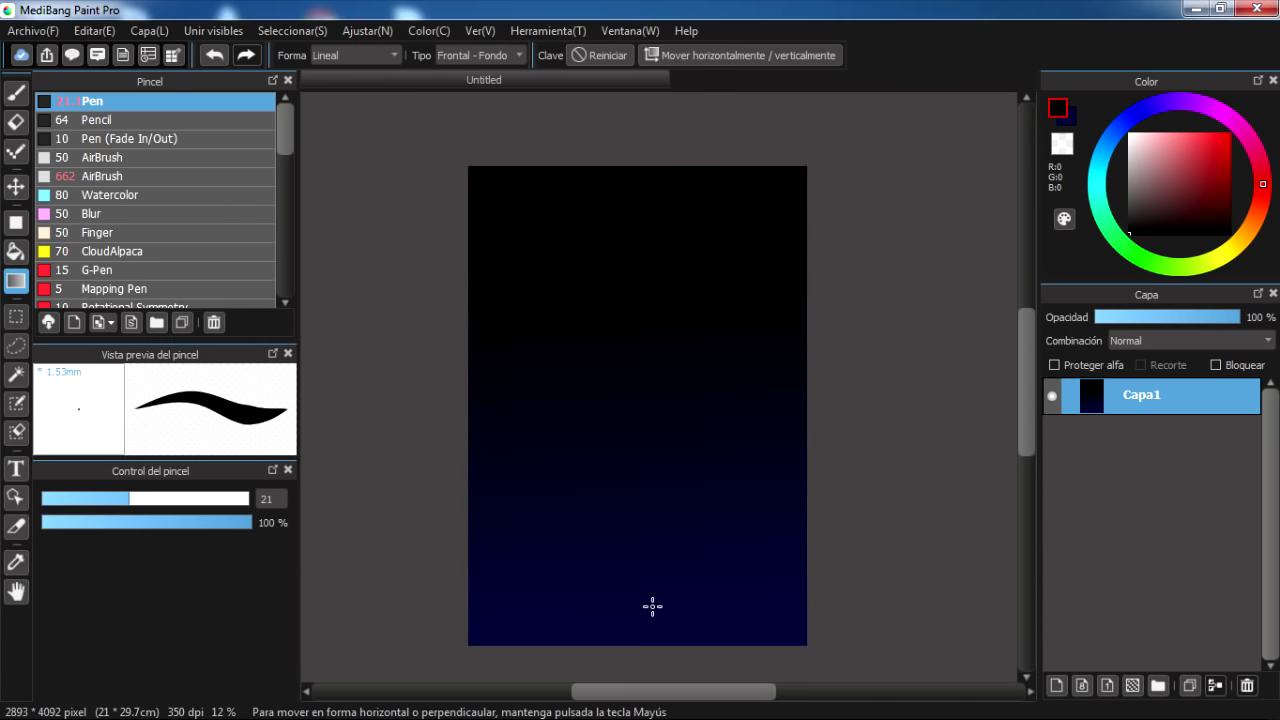
pyautogui.hotkey('ctrl', 'z')
pyautogui.moveTo(630, 205); pyautogui.dragTo(659, 617)
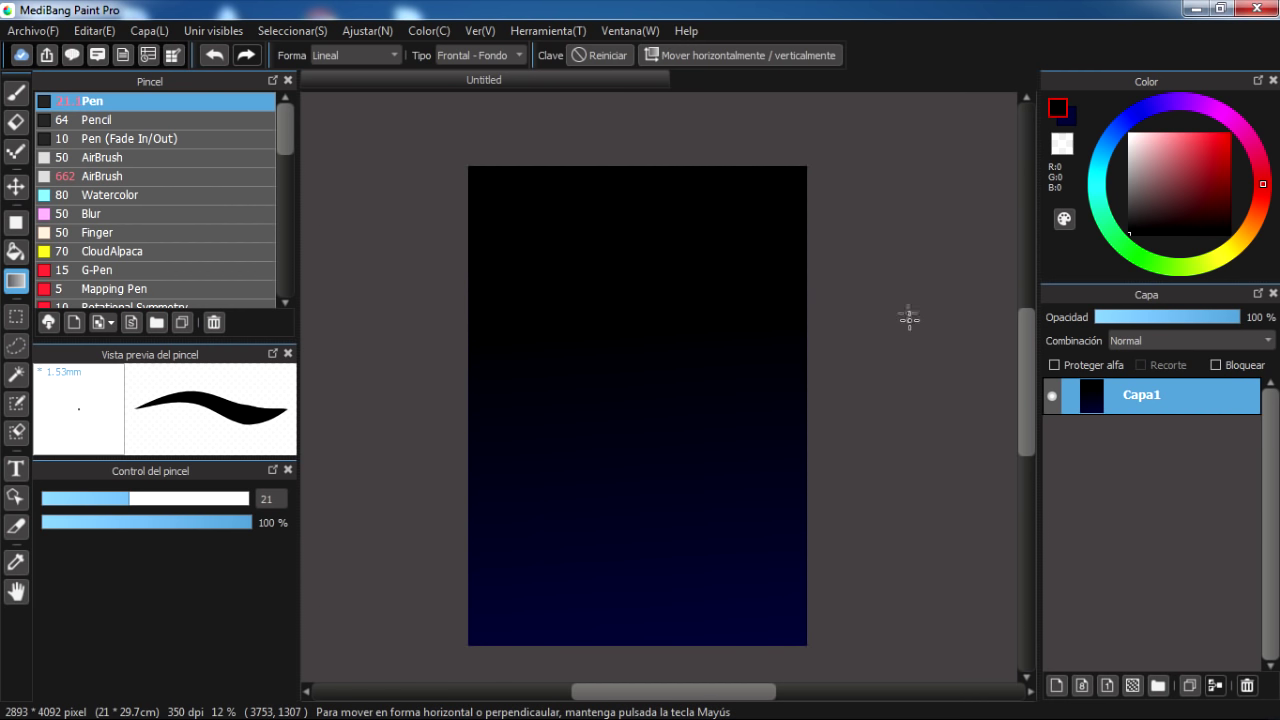
pyautogui.click(1056, 686)
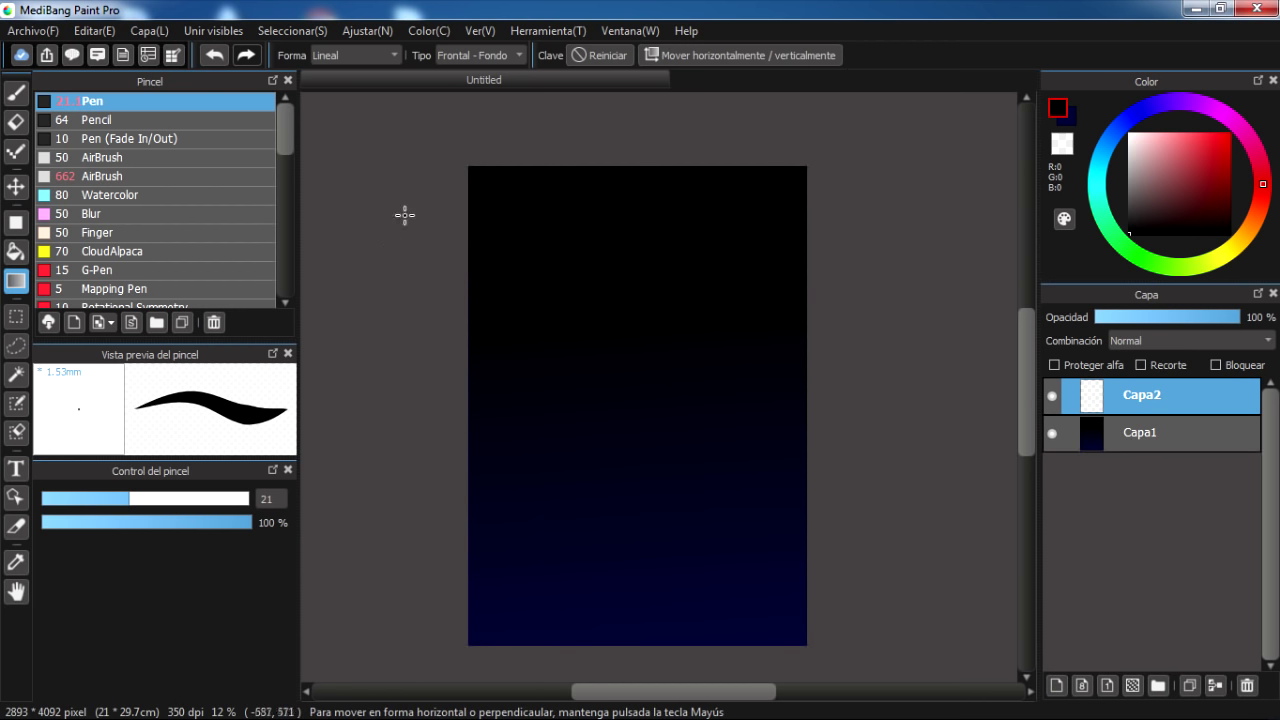
# Draw a white, perfectly round filled-ellipse moon near the top right of the sky
pyautogui.click(1129, 134)
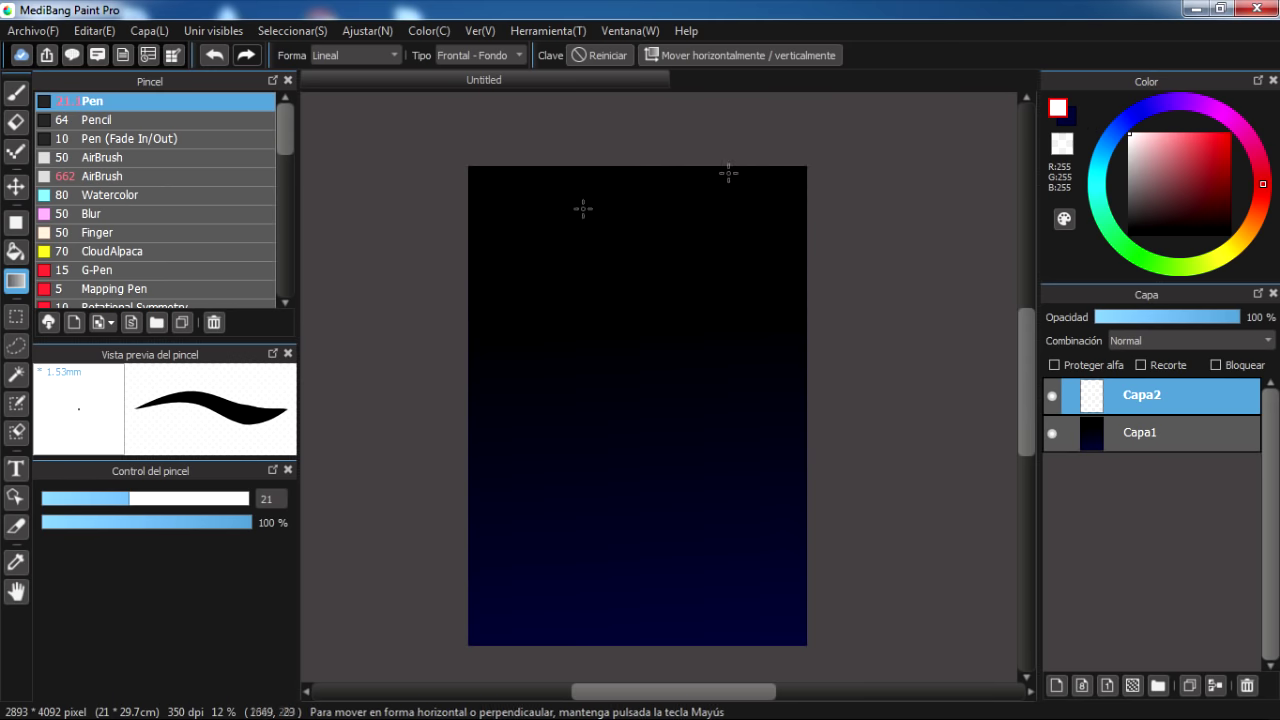
pyautogui.click(16, 222)
pyautogui.click(320, 55)
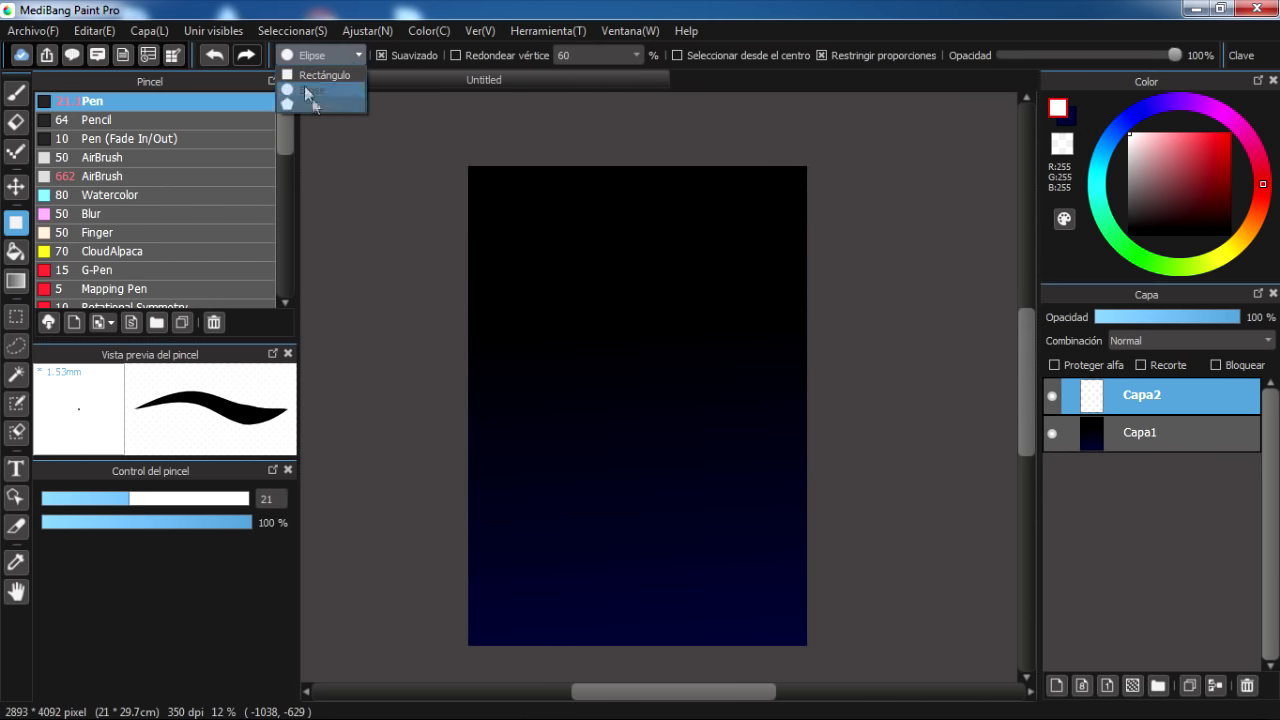
pyautogui.click(312, 90)
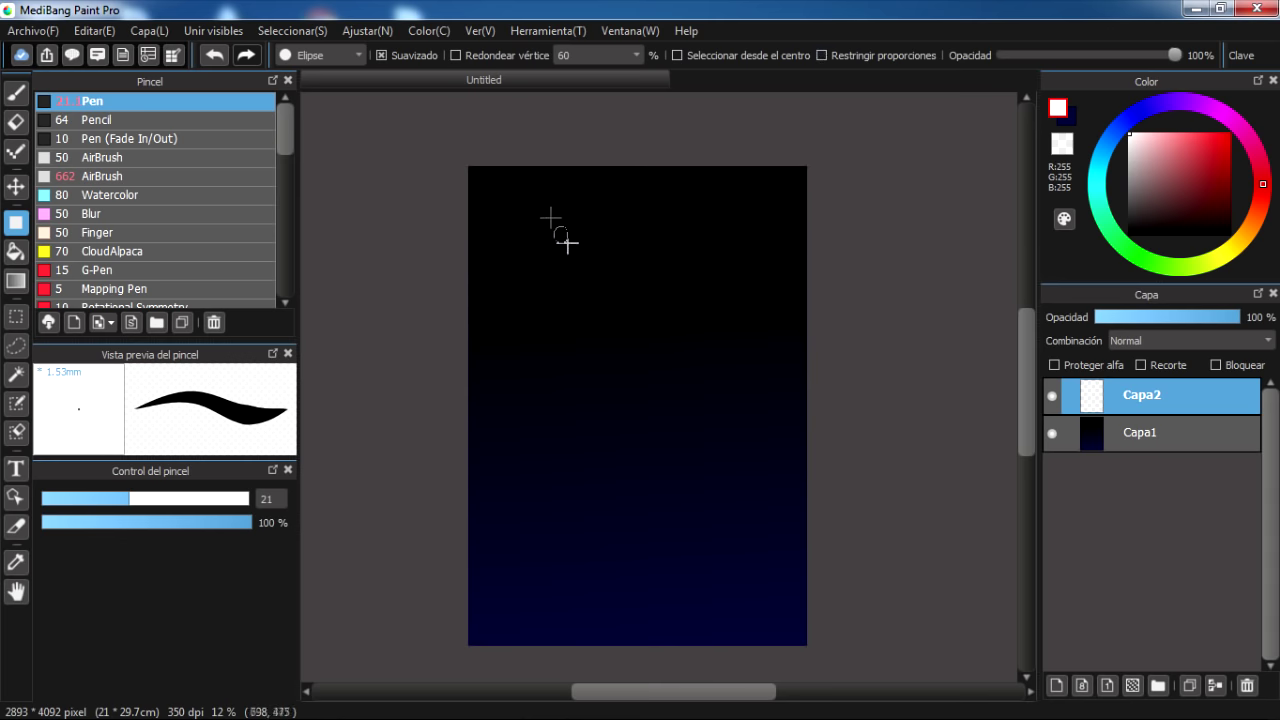
pyautogui.moveTo(567, 243); pyautogui.dragTo(762, 287)
pyautogui.hotkey('ctrl', 'z')
pyautogui.click(822, 55)
pyautogui.moveTo(644, 193)
pyautogui.mouseDown()
pyautogui.moveTo(734, 311)
pyautogui.moveTo(740, 300)
pyautogui.moveTo(755, 310)
pyautogui.mouseUp()
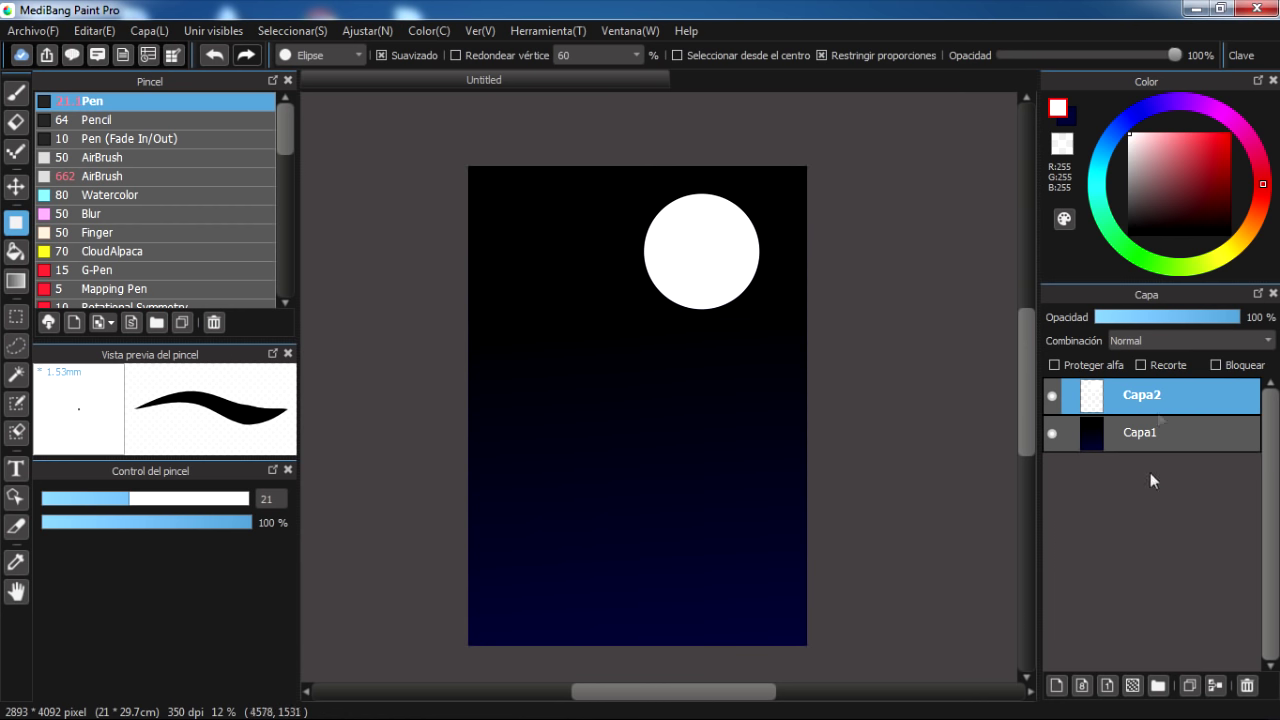
# Add a layer clipped to the moon and load mid grey on the Acuarela mullida brush
pyautogui.click(1058, 688)
pyautogui.click(1141, 365)
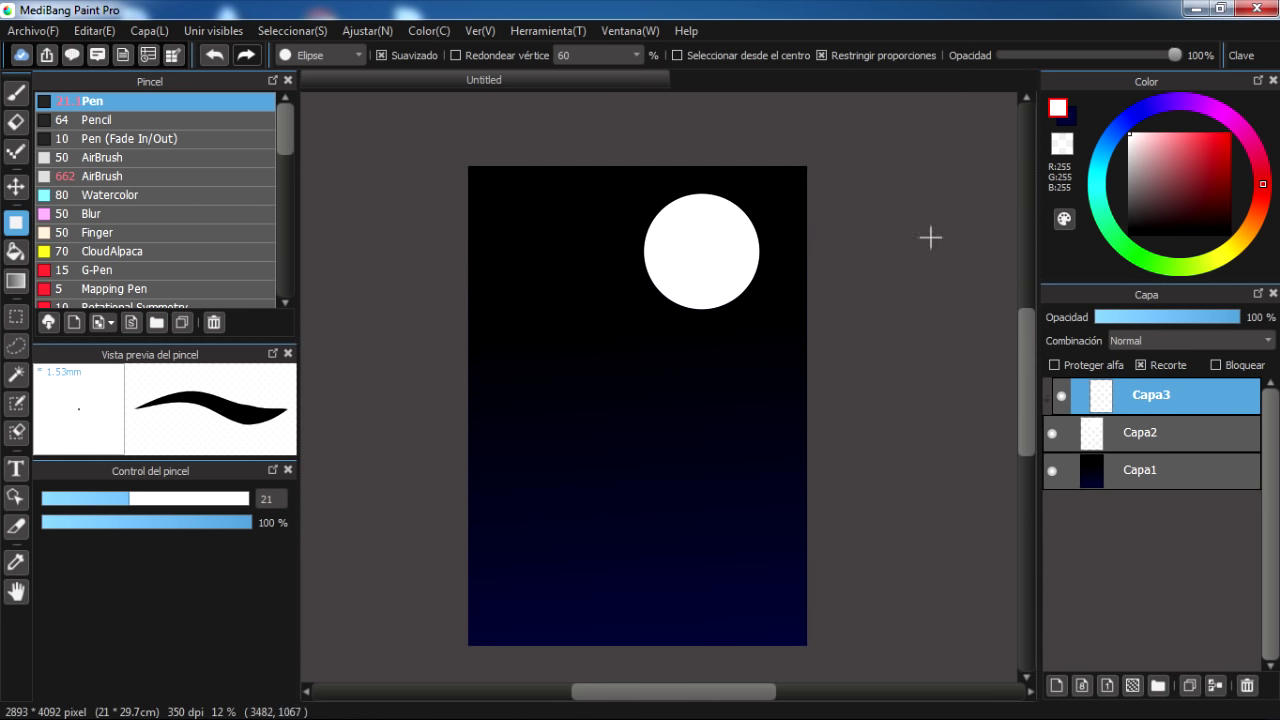
pyautogui.moveTo(1112, 226); pyautogui.dragTo(1098, 193)
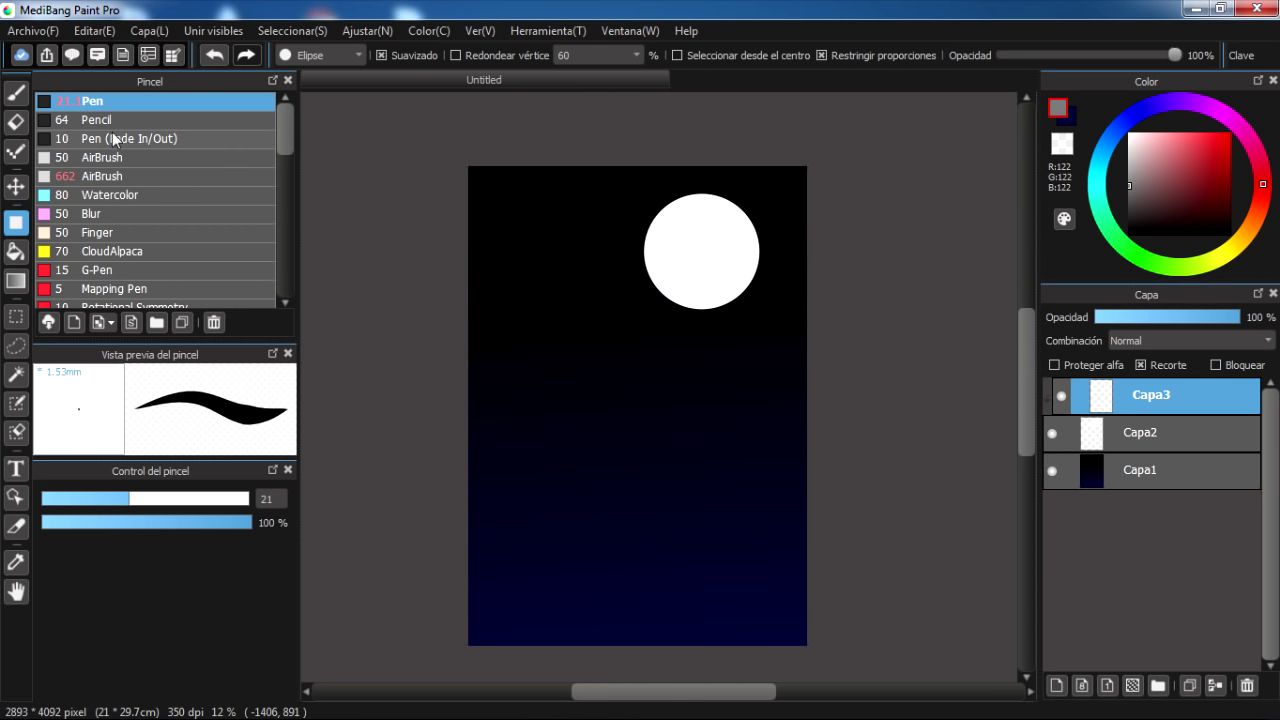
pyautogui.press('b')
pyautogui.moveTo(287, 126); pyautogui.dragTo(278, 241)
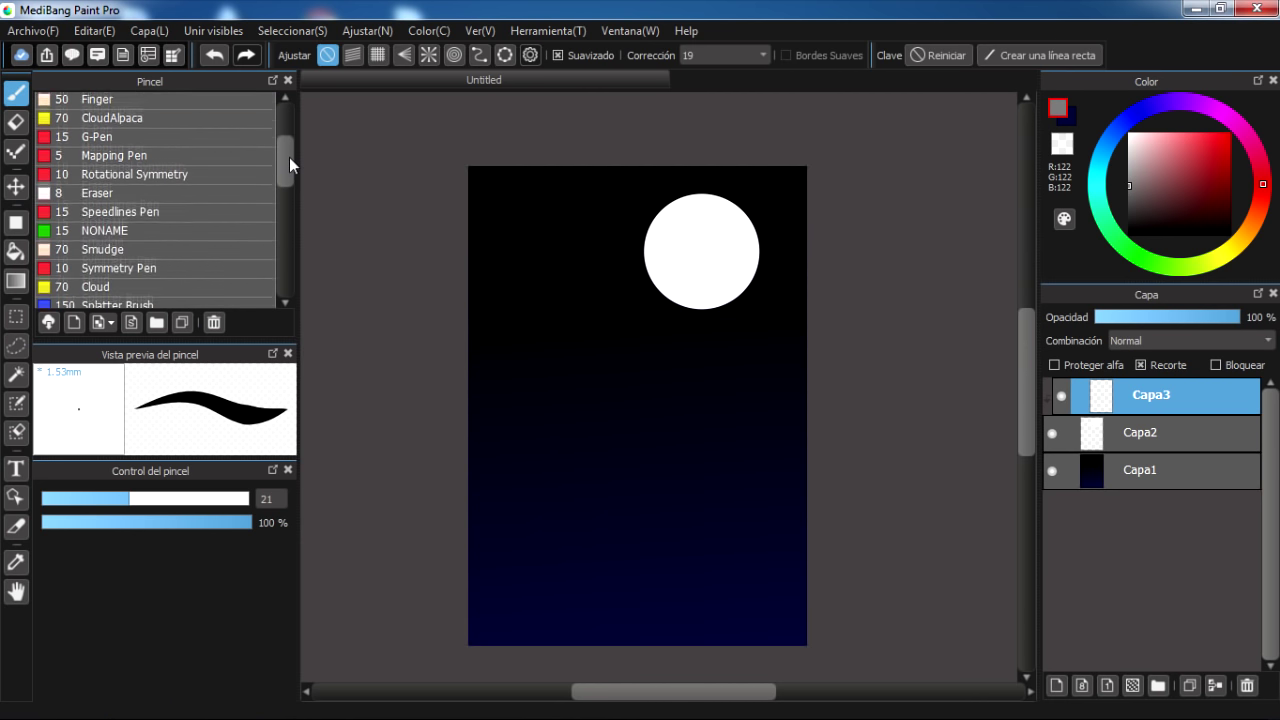
pyautogui.click(125, 161)
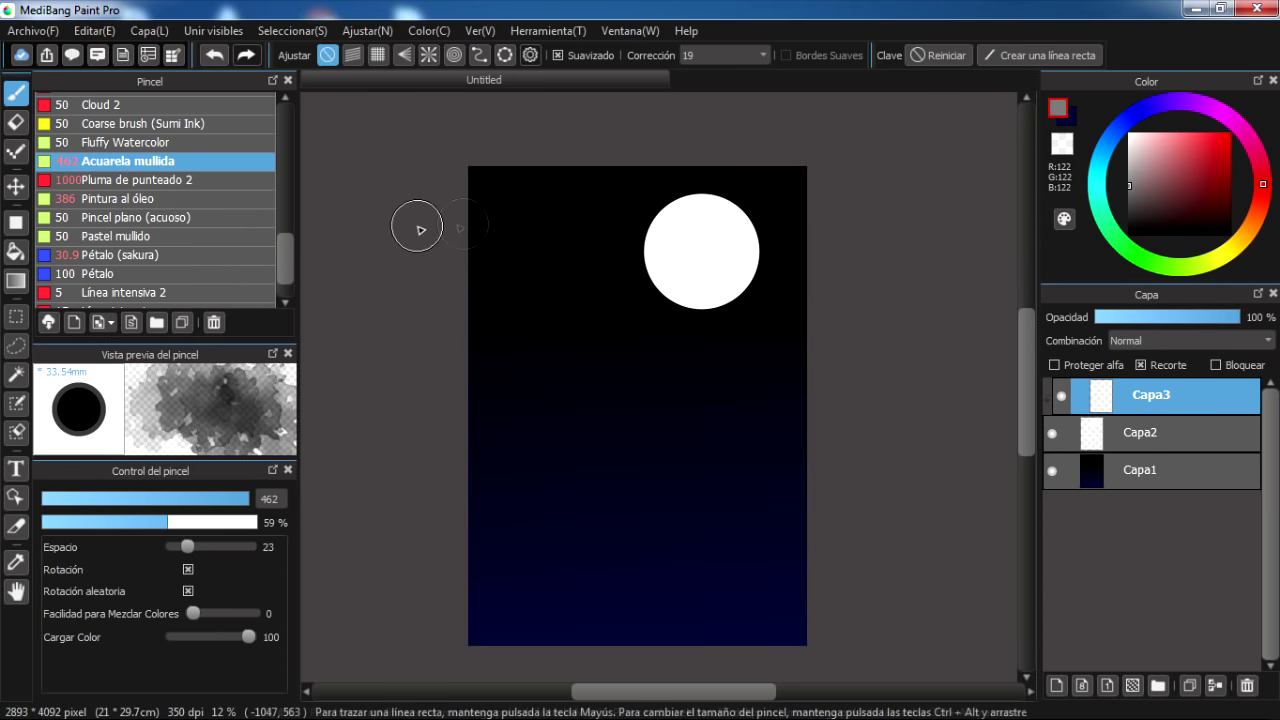
pyautogui.moveTo(686, 271)
pyautogui.mouseDown()
pyautogui.moveTo(651, 243)
pyautogui.moveTo(681, 244)
pyautogui.moveTo(686, 214)
pyautogui.moveTo(714, 229)
pyautogui.moveTo(722, 209)
pyautogui.moveTo(684, 262)
pyautogui.moveTo(700, 205)
pyautogui.moveTo(662, 240)
pyautogui.moveTo(680, 270)
pyautogui.moveTo(714, 261)
pyautogui.moveTo(688, 278)
pyautogui.moveTo(735, 265)
pyautogui.moveTo(700, 224)
pyautogui.moveTo(714, 240)
pyautogui.moveTo(686, 271)
pyautogui.moveTo(745, 262)
pyautogui.moveTo(705, 250)
pyautogui.moveTo(700, 277)
pyautogui.moveTo(686, 214)
pyautogui.moveTo(718, 220)
pyautogui.moveTo(755, 274)
pyautogui.moveTo(757, 229)
pyautogui.moveTo(689, 261)
pyautogui.mouseUp()
pyautogui.hotkey('ctrl', 'z')
# Paint the moon's upper interior black into a crescent and brighten its lower edge light grey
pyautogui.click(1129, 212)
pyautogui.click(1129, 234)
pyautogui.moveTo(722, 217)
pyautogui.mouseDown()
pyautogui.moveTo(707, 209)
pyautogui.moveTo(722, 273)
pyautogui.mouseUp()
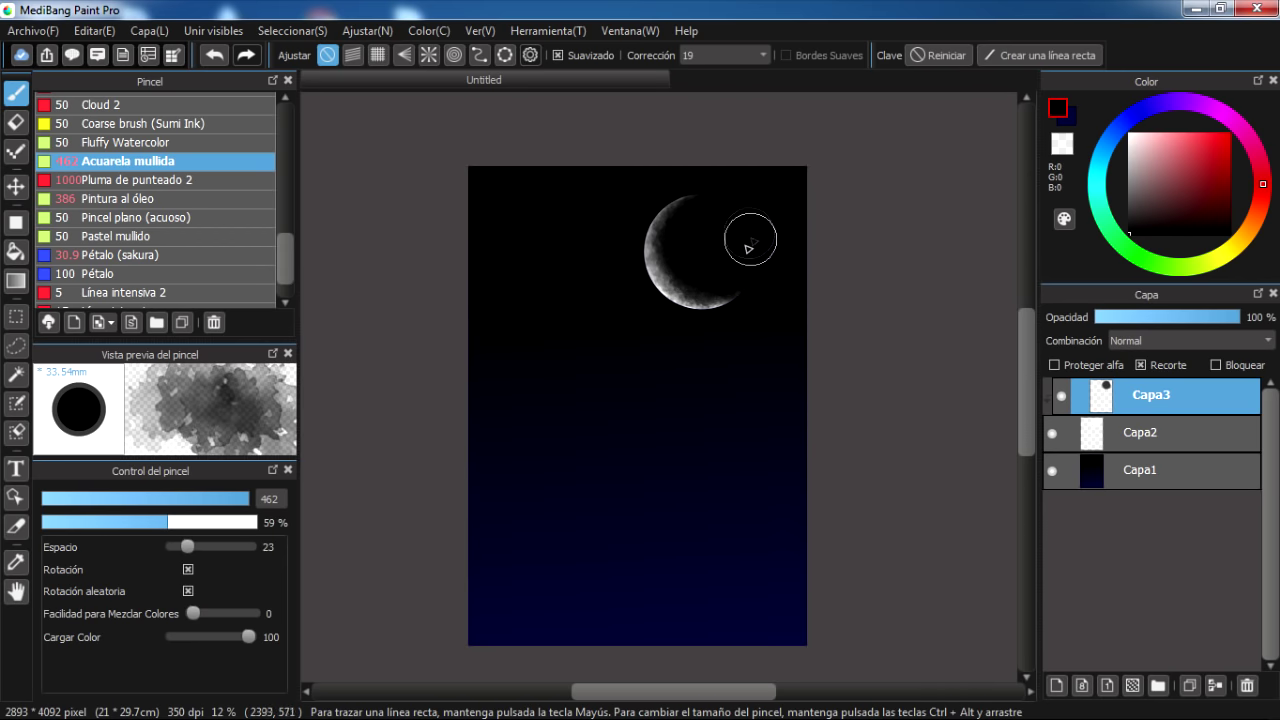
pyautogui.click(1129, 201)
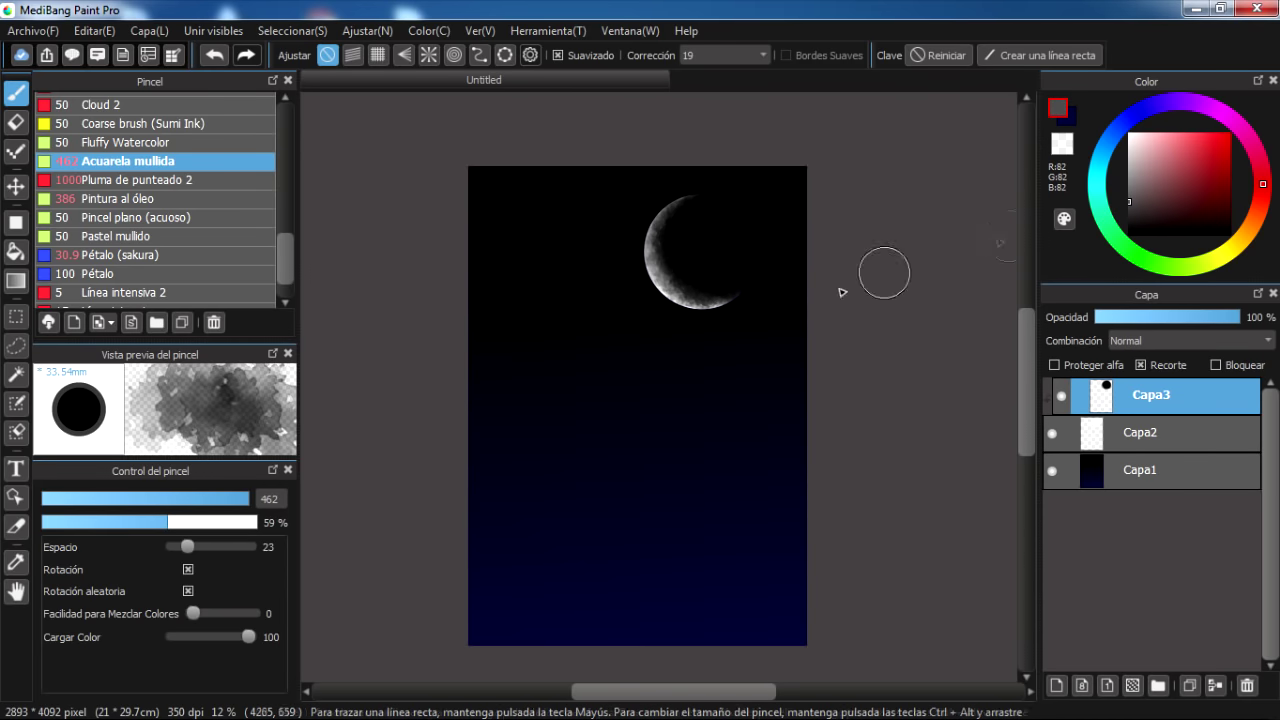
pyautogui.click(1129, 150)
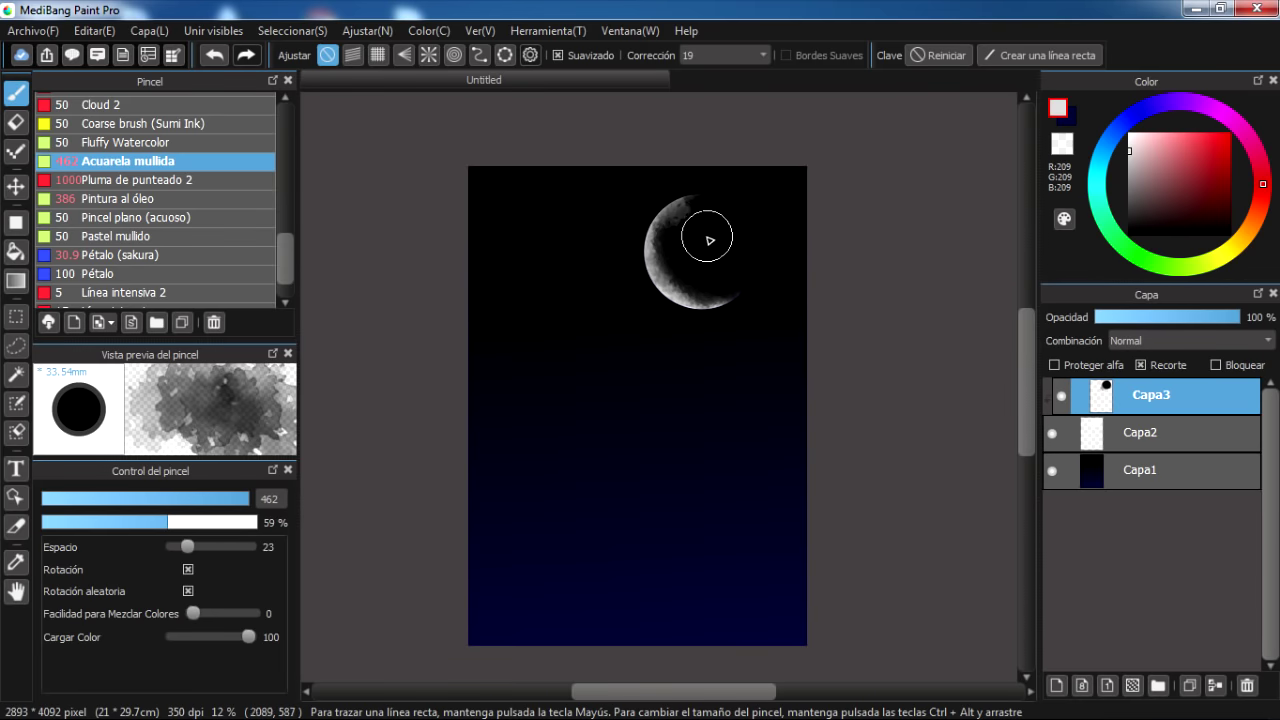
pyautogui.moveTo(686, 277)
pyautogui.mouseDown()
pyautogui.moveTo(728, 298)
pyautogui.moveTo(712, 244)
pyautogui.mouseUp()
pyautogui.click(1129, 234)
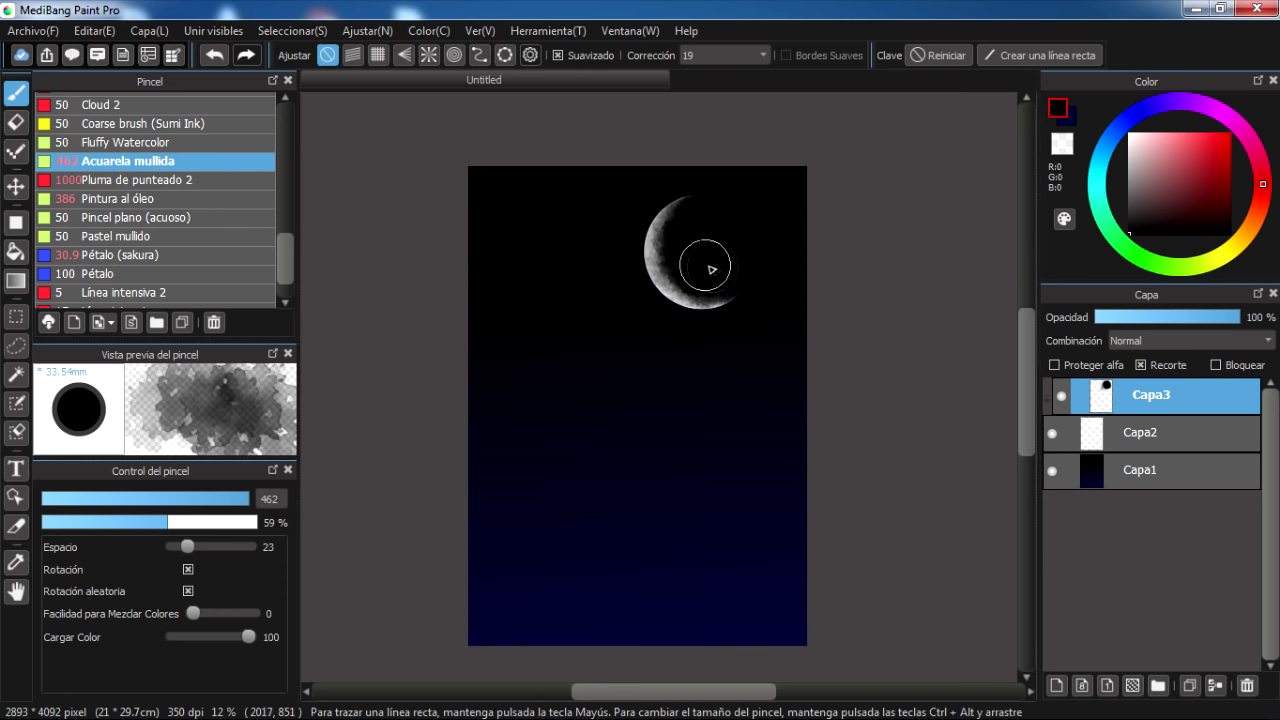
pyautogui.hscroll(-1, 737, 320)
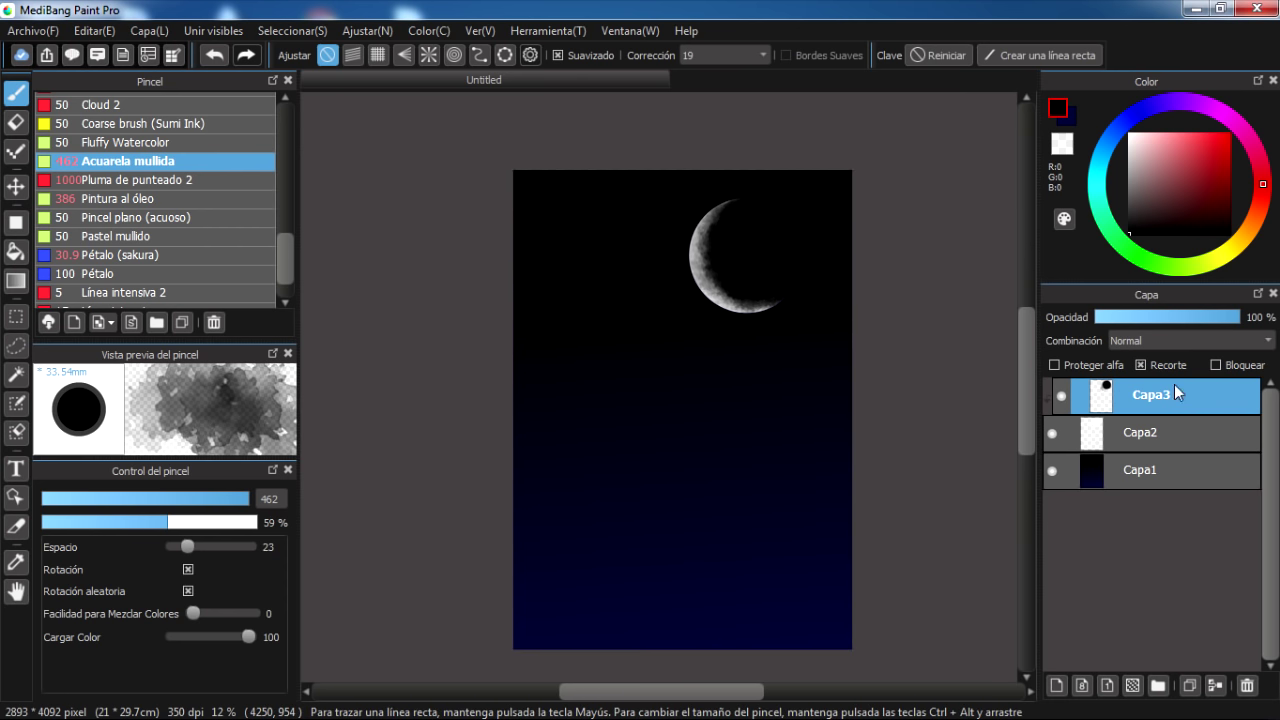
# Move Capa3 beneath Capa2, unclip it, and choose the Pluma de punteado 2 stipple brush
pyautogui.moveTo(1175, 395); pyautogui.dragTo(1160, 435)
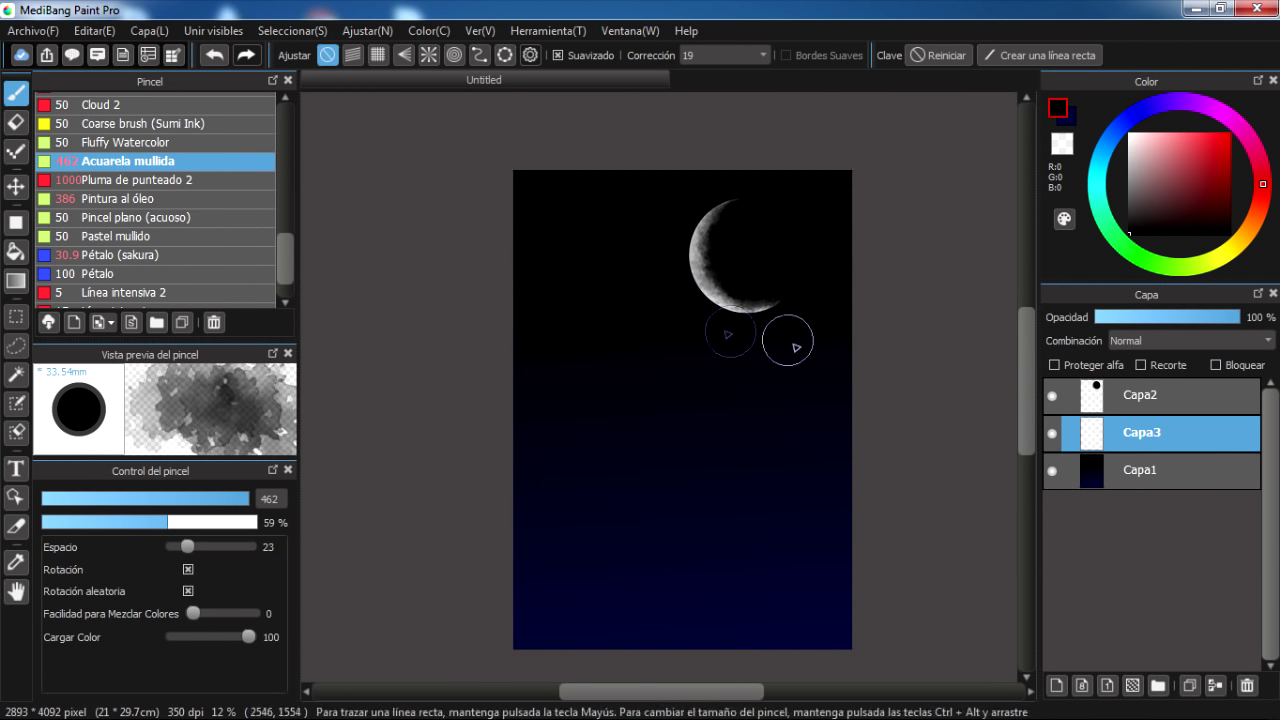
pyautogui.scroll(-1, 285, 283)
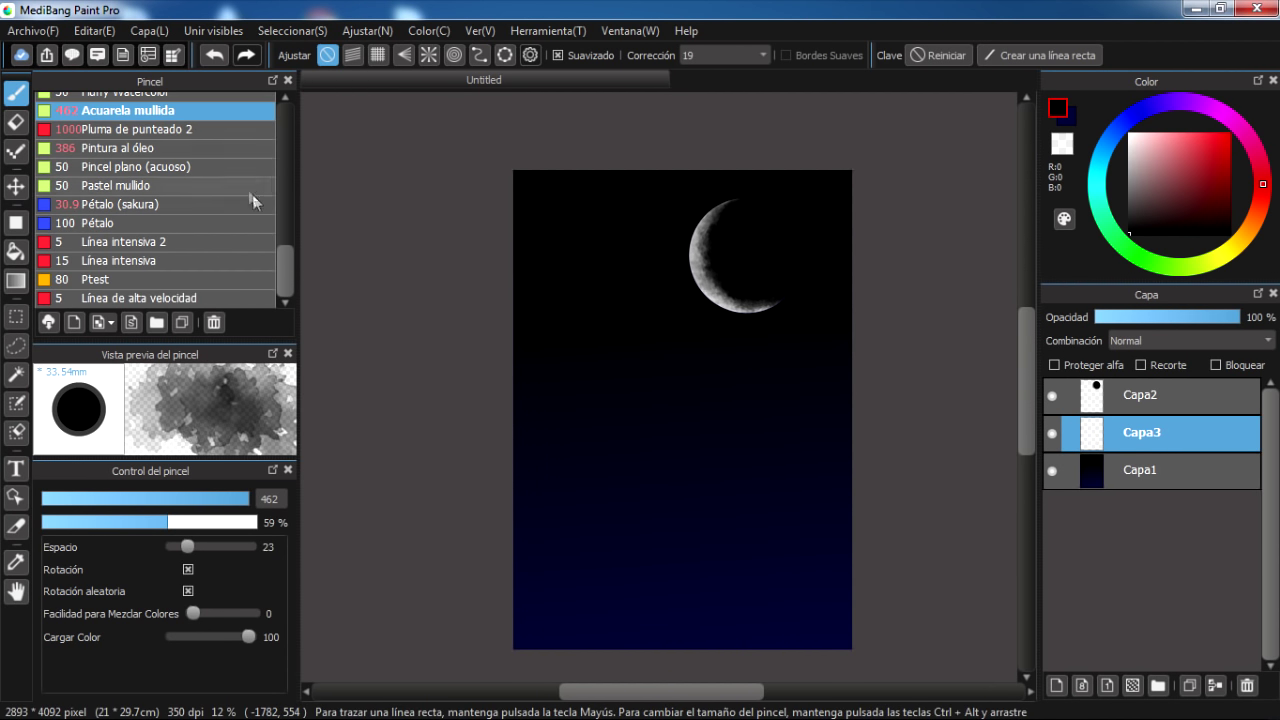
pyautogui.click(214, 129)
pyautogui.click(205, 147)
pyautogui.click(203, 133)
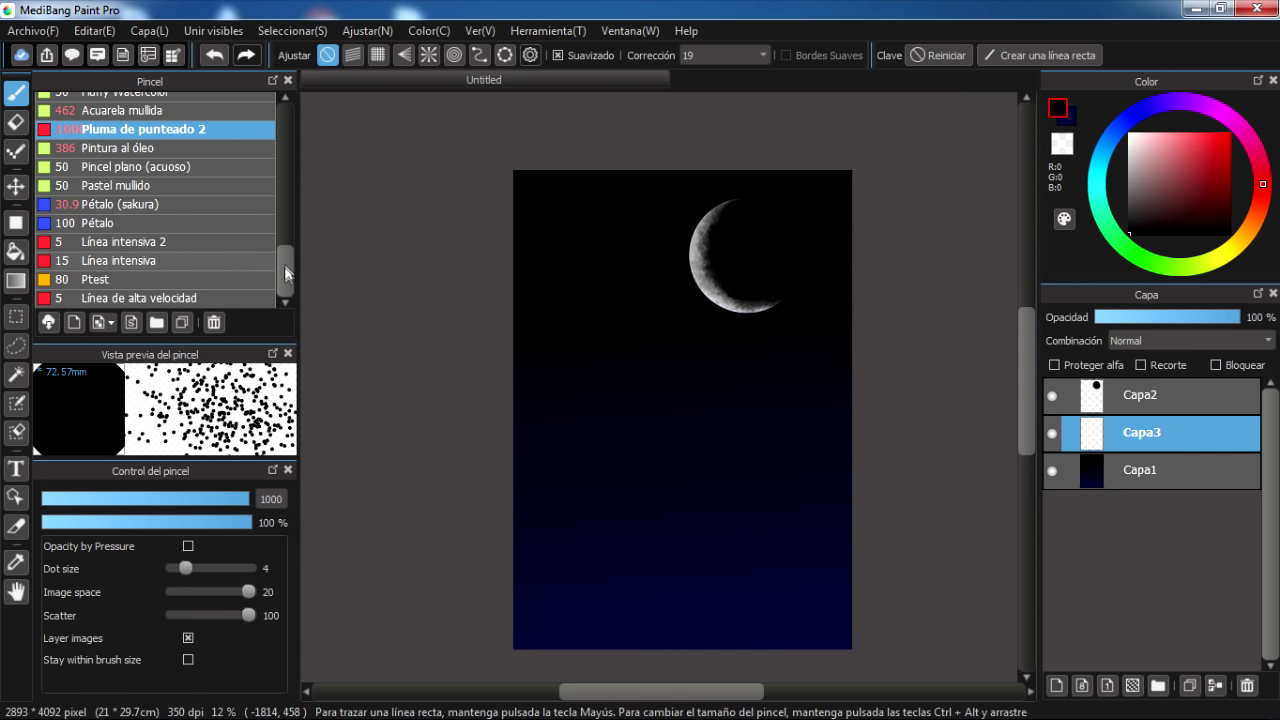
pyautogui.scroll(1, 285, 268)
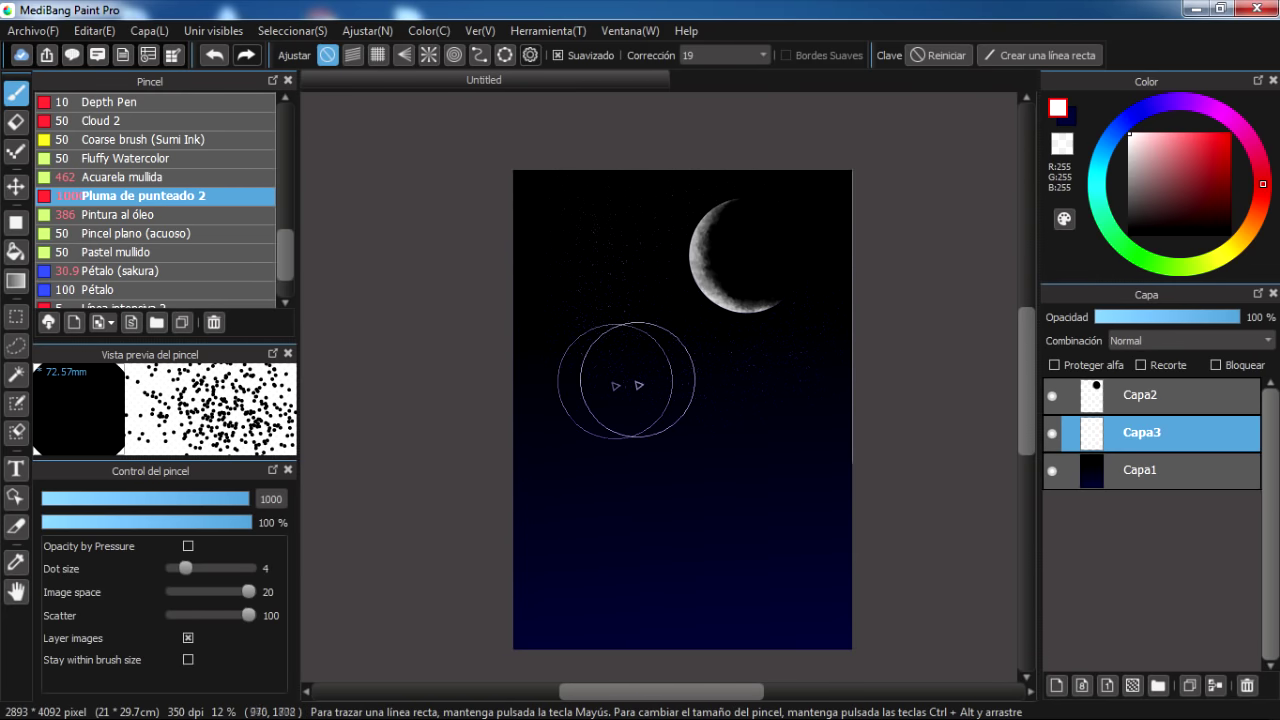
# Stipple white stars across the sky at dot size 5
pyautogui.hotkey('ctrl', 'z')
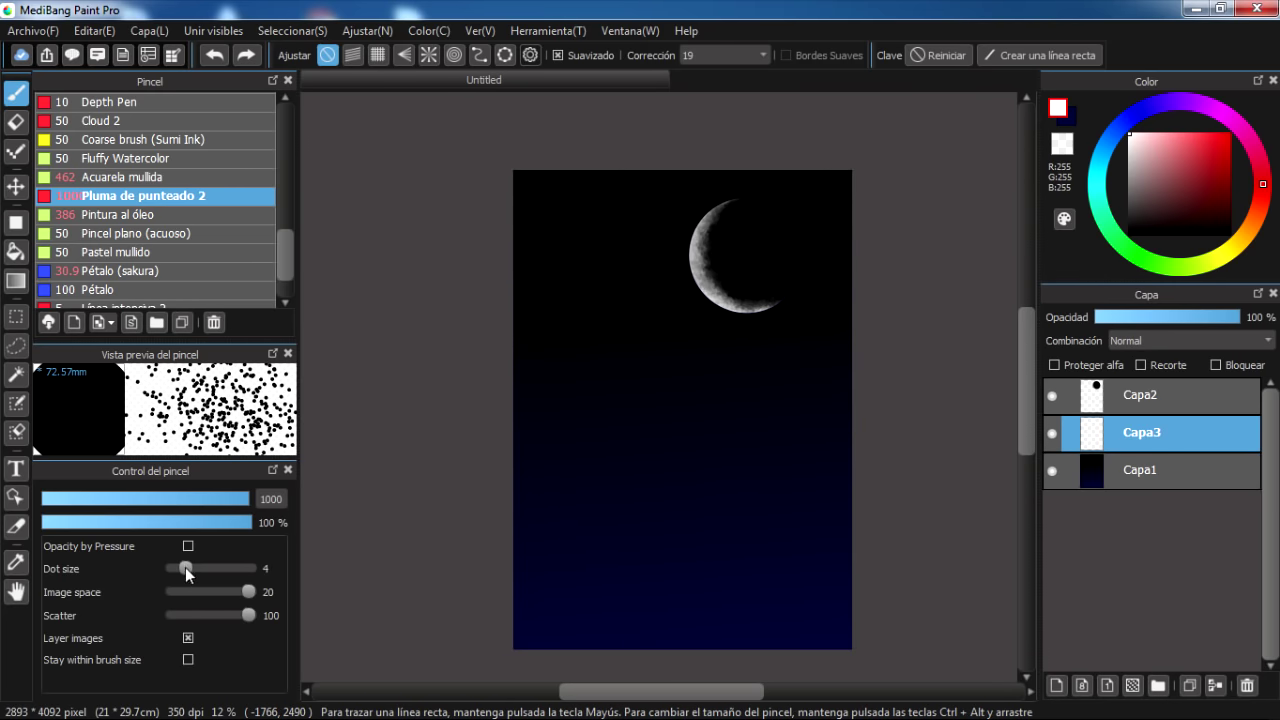
pyautogui.moveTo(186, 568); pyautogui.dragTo(189, 568)
pyautogui.moveTo(534, 237); pyautogui.dragTo(640, 205)
pyautogui.moveTo(537, 350)
pyautogui.mouseDown()
pyautogui.moveTo(676, 283)
pyautogui.moveTo(545, 479)
pyautogui.mouseUp()
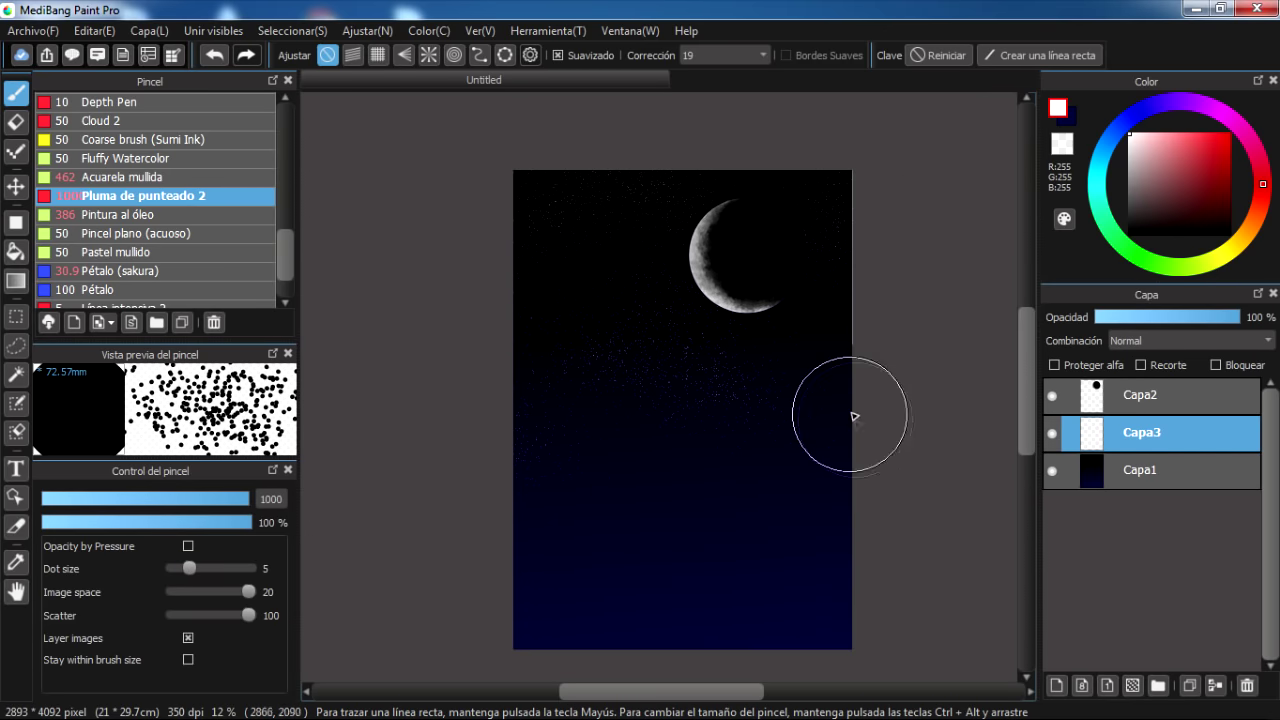
pyautogui.click(1127, 395)
# Shift the moon up and right, then add Capa4 between Capa2 and Capa3
pyautogui.press('v')
pyautogui.moveTo(766, 277); pyautogui.dragTo(796, 265)
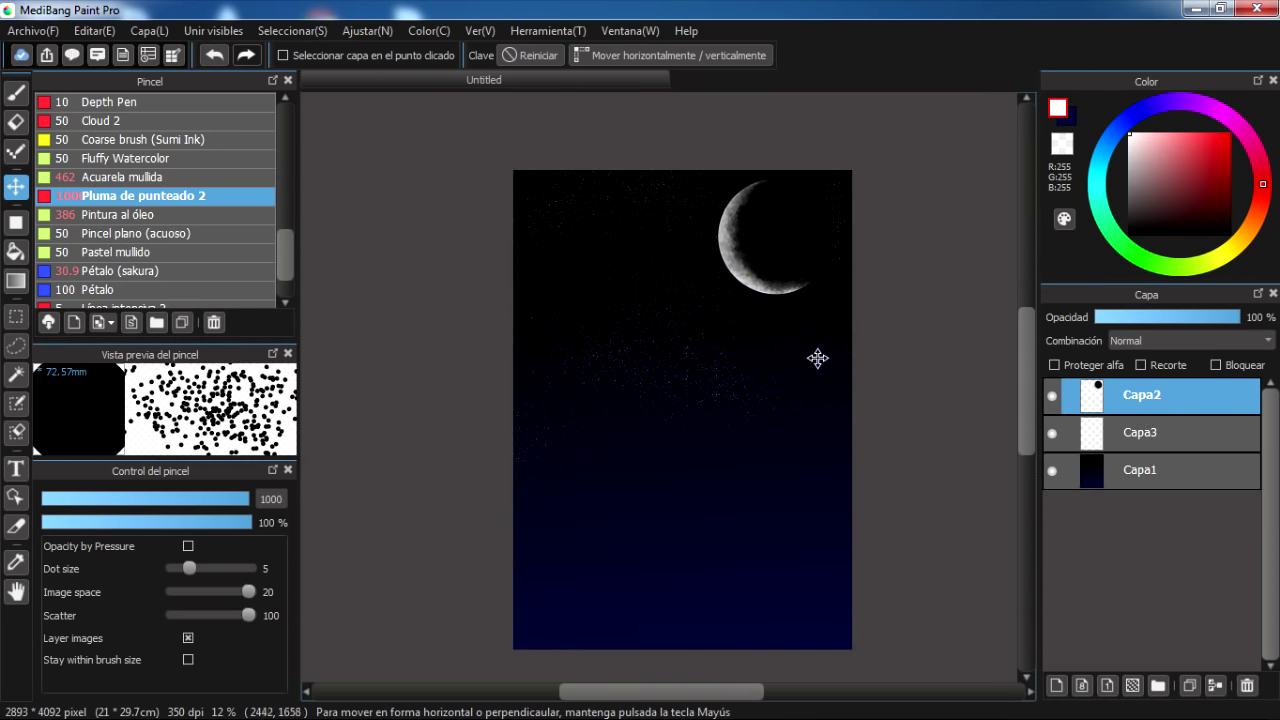
pyautogui.click(1080, 444)
pyautogui.click(1140, 470)
pyautogui.click(1057, 686)
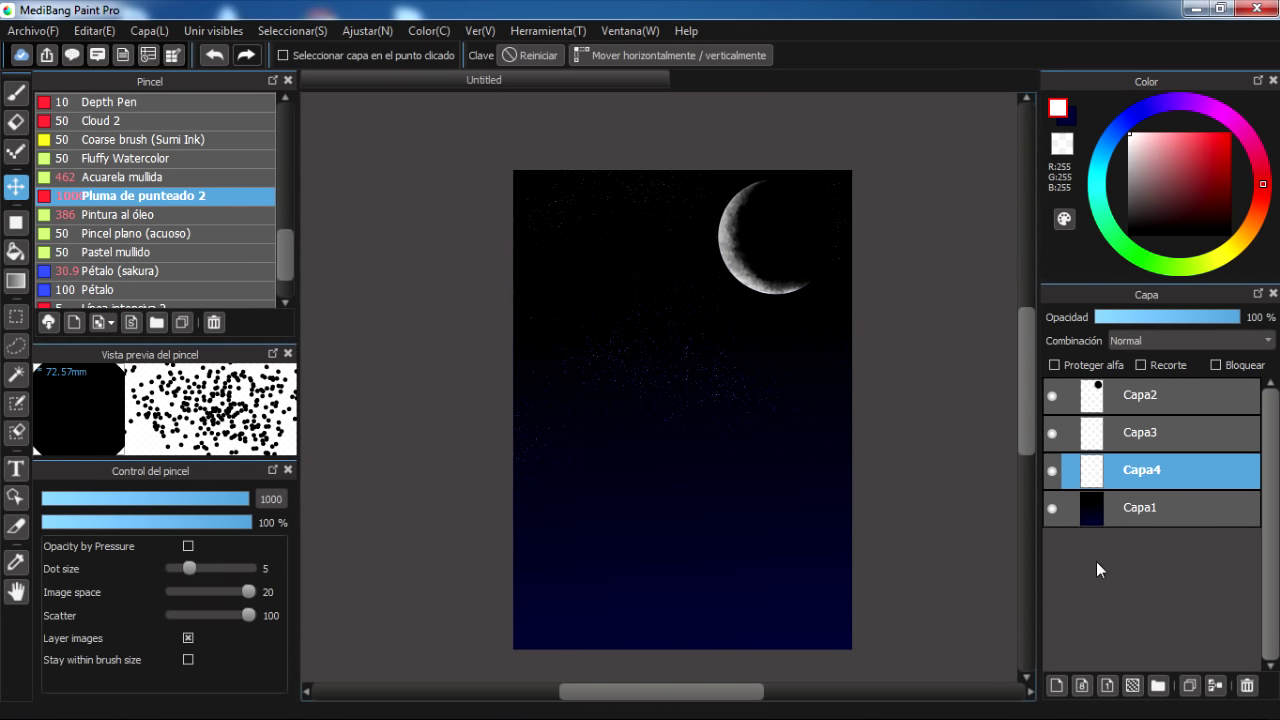
pyautogui.moveTo(1138, 424); pyautogui.dragTo(1139, 426)
# Draw a black hill ridge line to the right edge with the Pen at size 128
pyautogui.press('b')
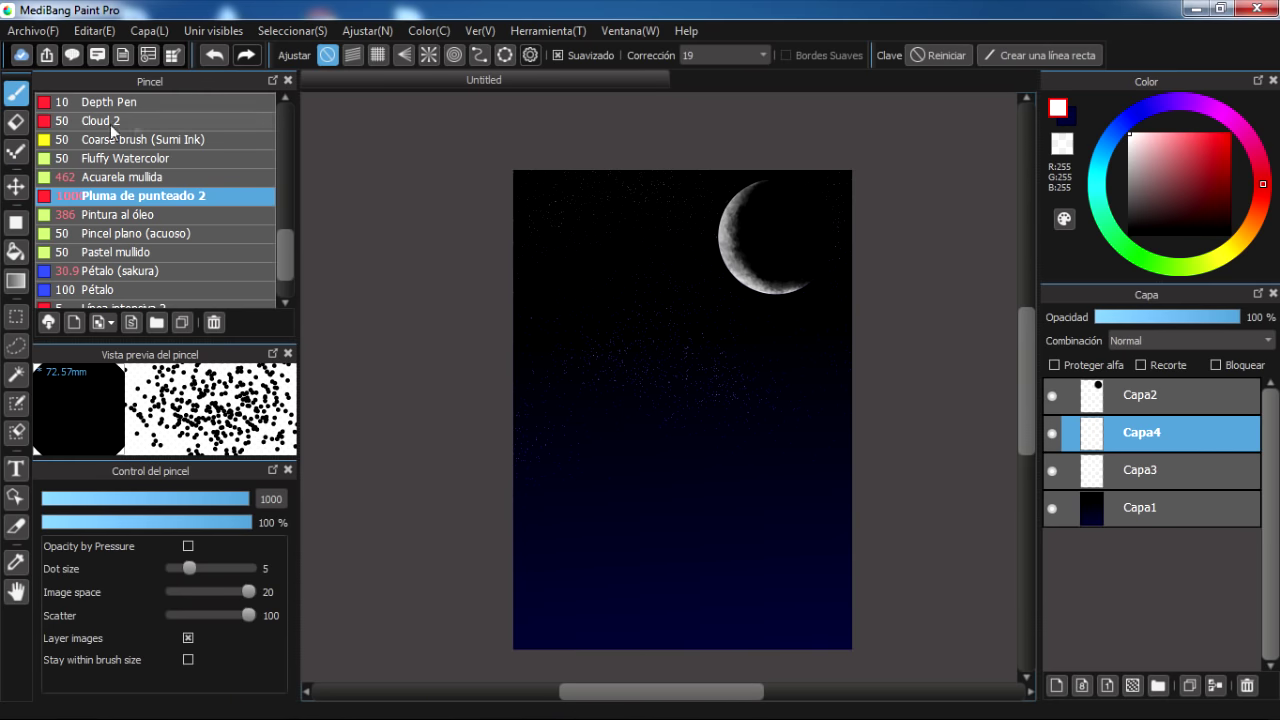
pyautogui.moveTo(285, 255); pyautogui.dragTo(285, 128)
pyautogui.click(150, 101)
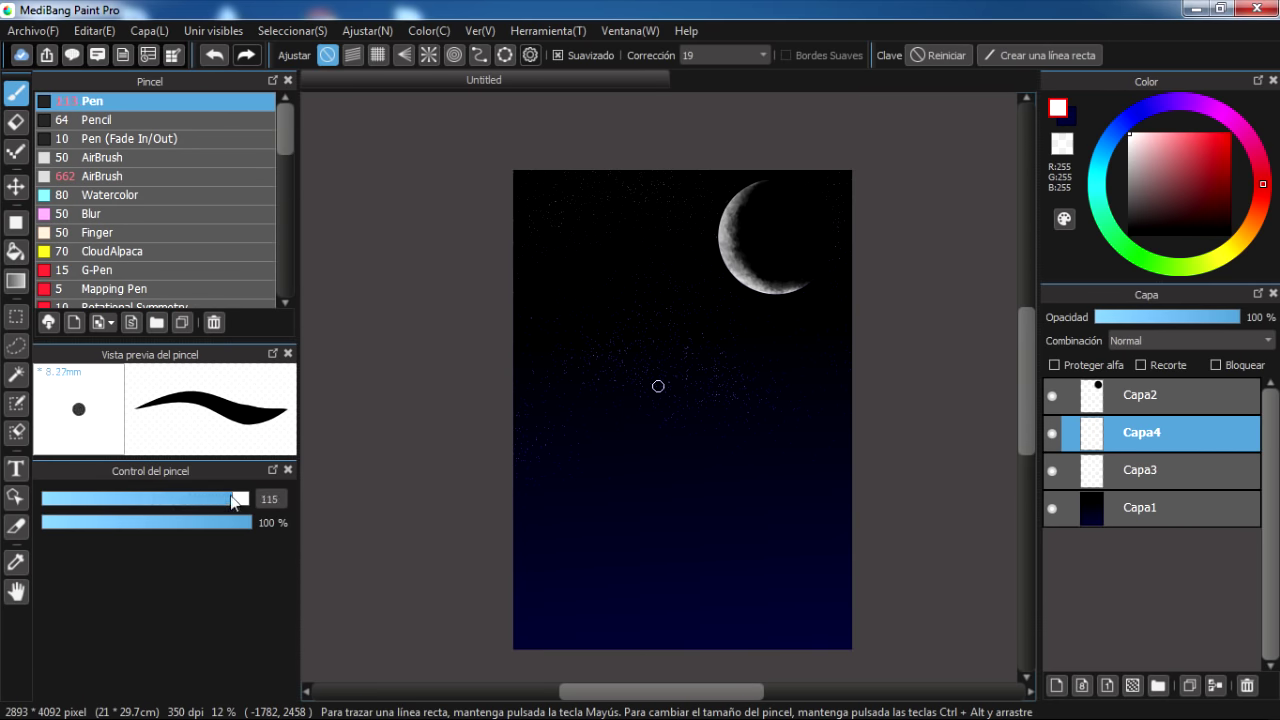
pyautogui.moveTo(233, 500); pyautogui.dragTo(243, 498)
pyautogui.moveTo(508, 507)
pyautogui.mouseDown()
pyautogui.moveTo(494, 449)
pyautogui.moveTo(571, 432)
pyautogui.mouseUp()
pyautogui.hotkey('ctrl', 'z')
pyautogui.moveTo(1151, 188); pyautogui.dragTo(1128, 235)
pyautogui.hotkey('ctrl', 'z')
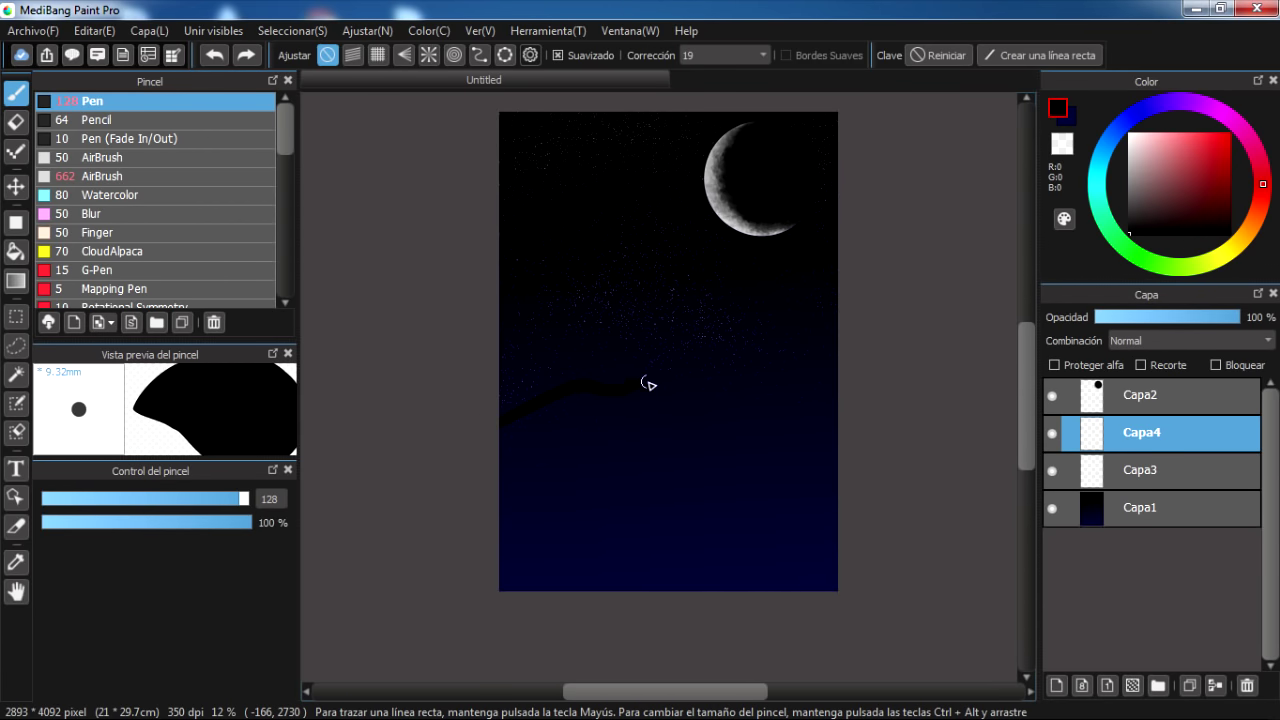
pyautogui.moveTo(776, 351); pyautogui.dragTo(845, 378)
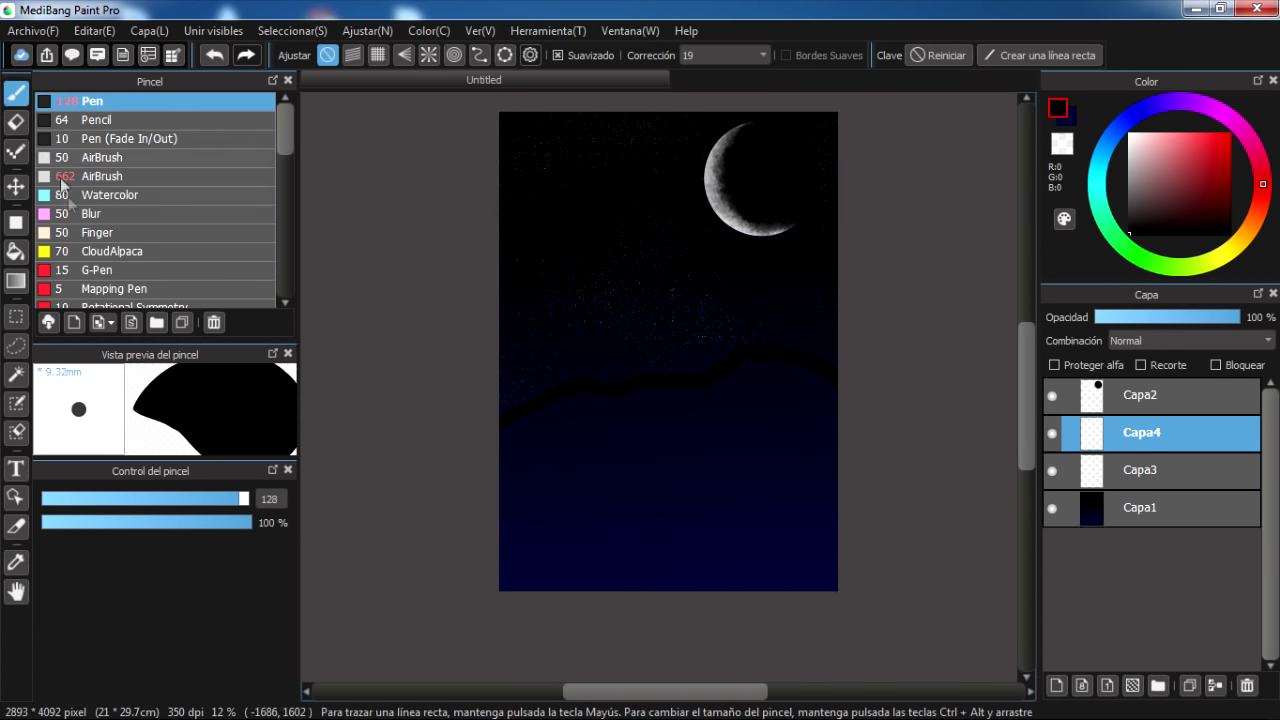
# Bucket-fill the area below the ridge with black, referencing only the current layer
pyautogui.click(15, 250)
pyautogui.click(391, 57)
pyautogui.click(389, 92)
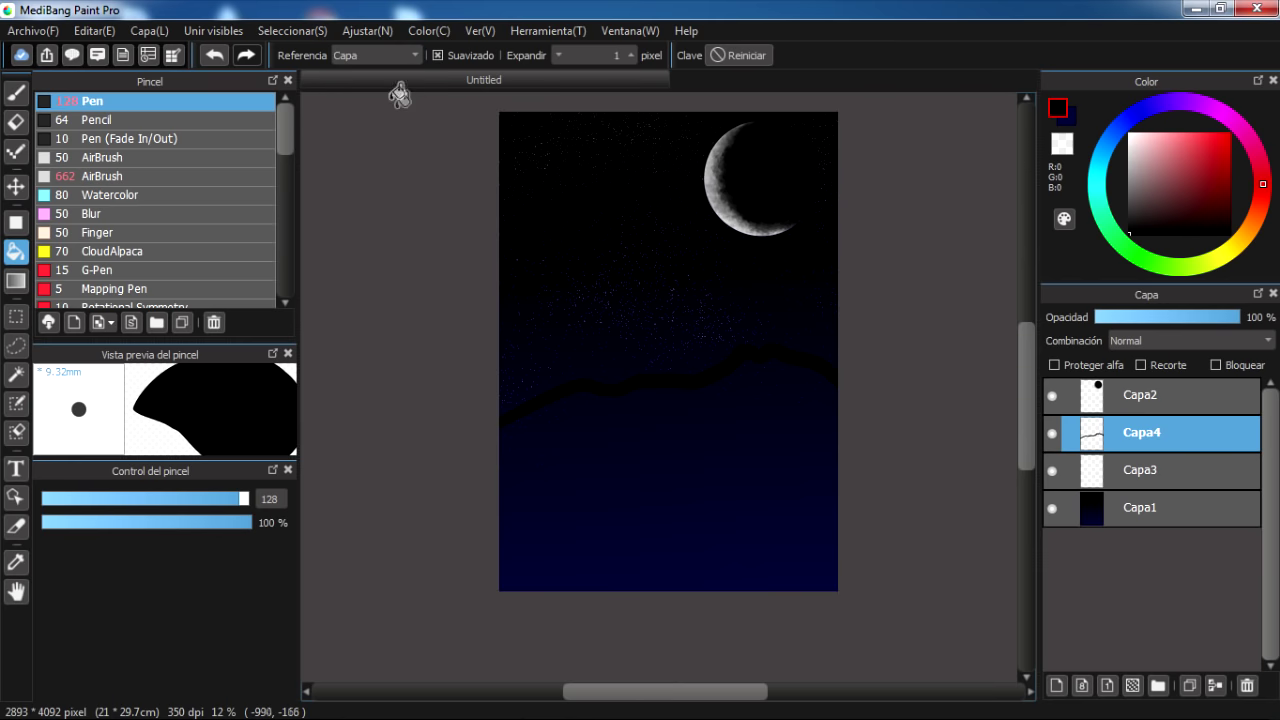
pyautogui.click(676, 538)
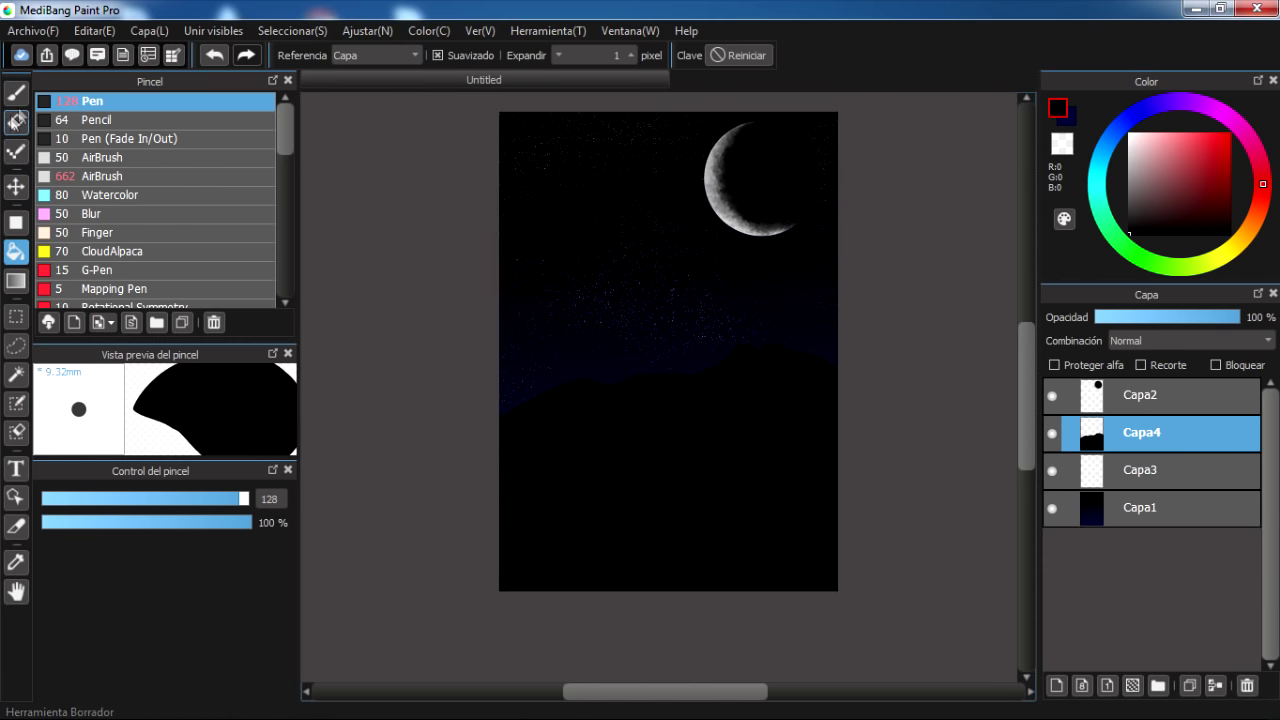
pyautogui.click(15, 93)
pyautogui.scroll(1, 686, 386)
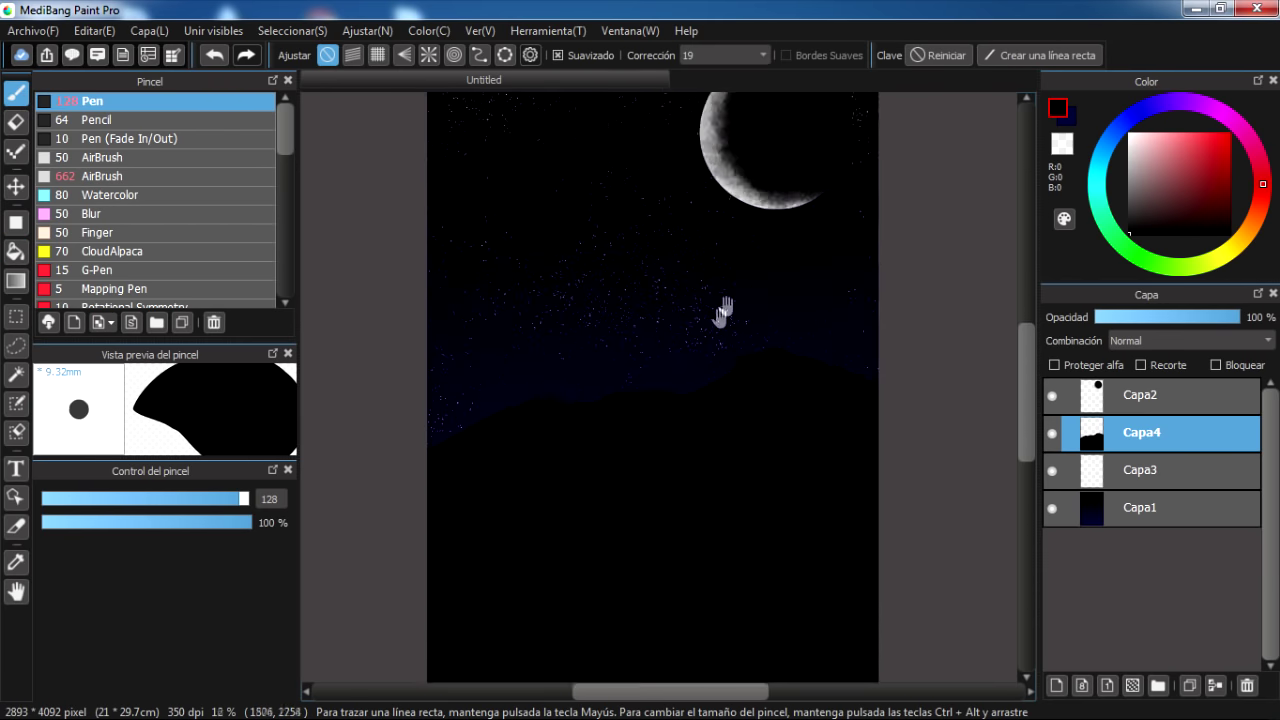
pyautogui.scroll(1, 714, 323)
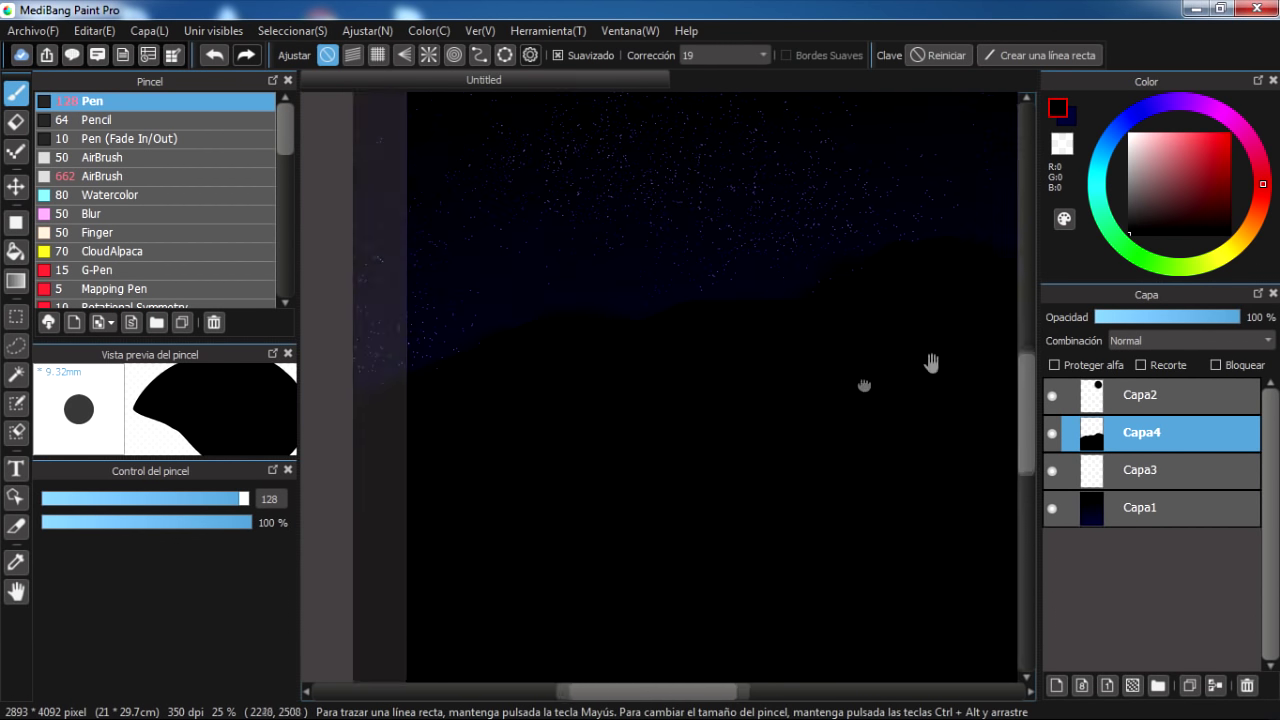
pyautogui.moveTo(571, 462)
pyautogui.mouseDown()
pyautogui.moveTo(553, 487)
pyautogui.moveTo(686, 451)
pyautogui.mouseUp()
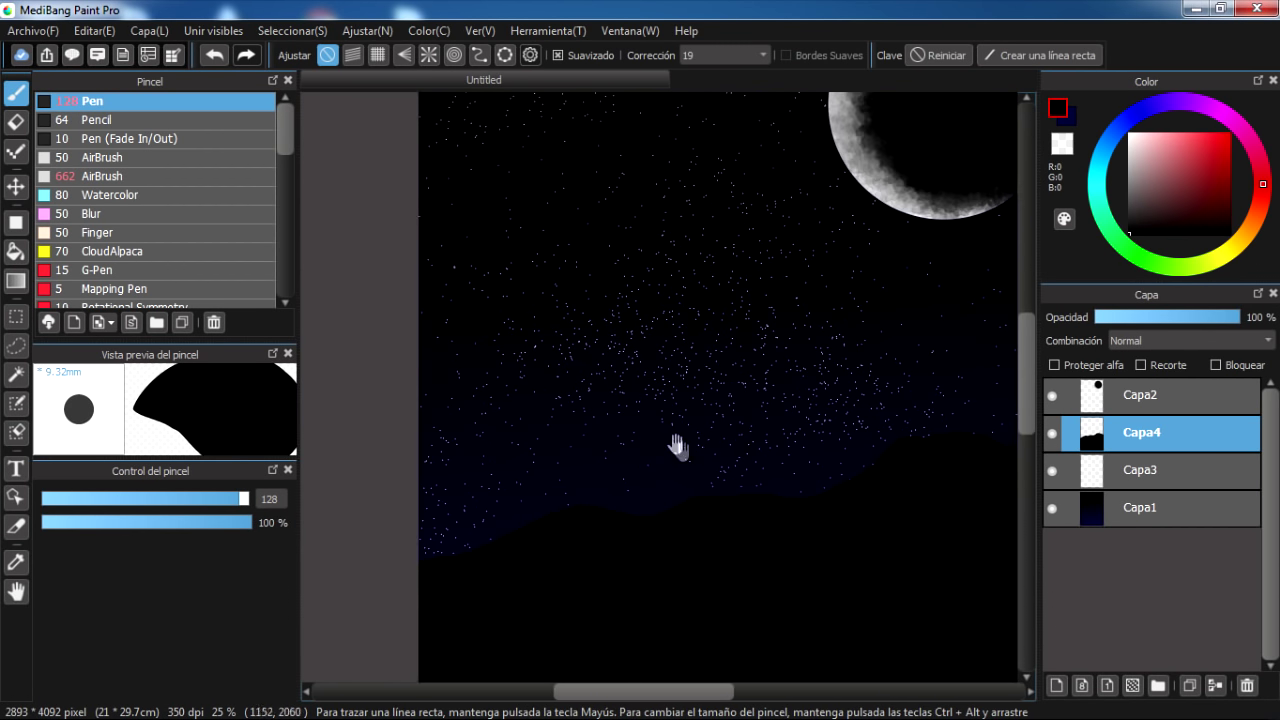
pyautogui.scroll(-5, 243, 184)
pyautogui.scroll(-5, 280, 262)
pyautogui.scroll(-1, 281, 249)
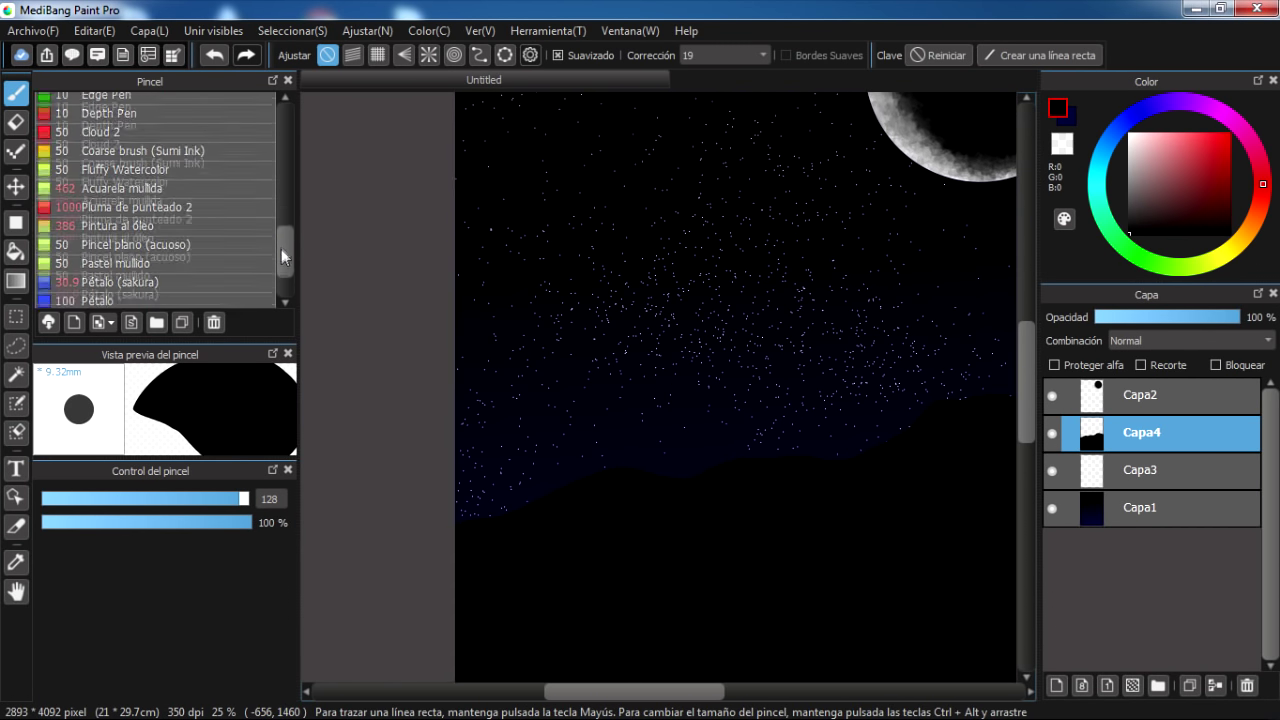
# Select the Pétalo (sakura) brush at size 88 and bring the whole moon into view
pyautogui.click(195, 191)
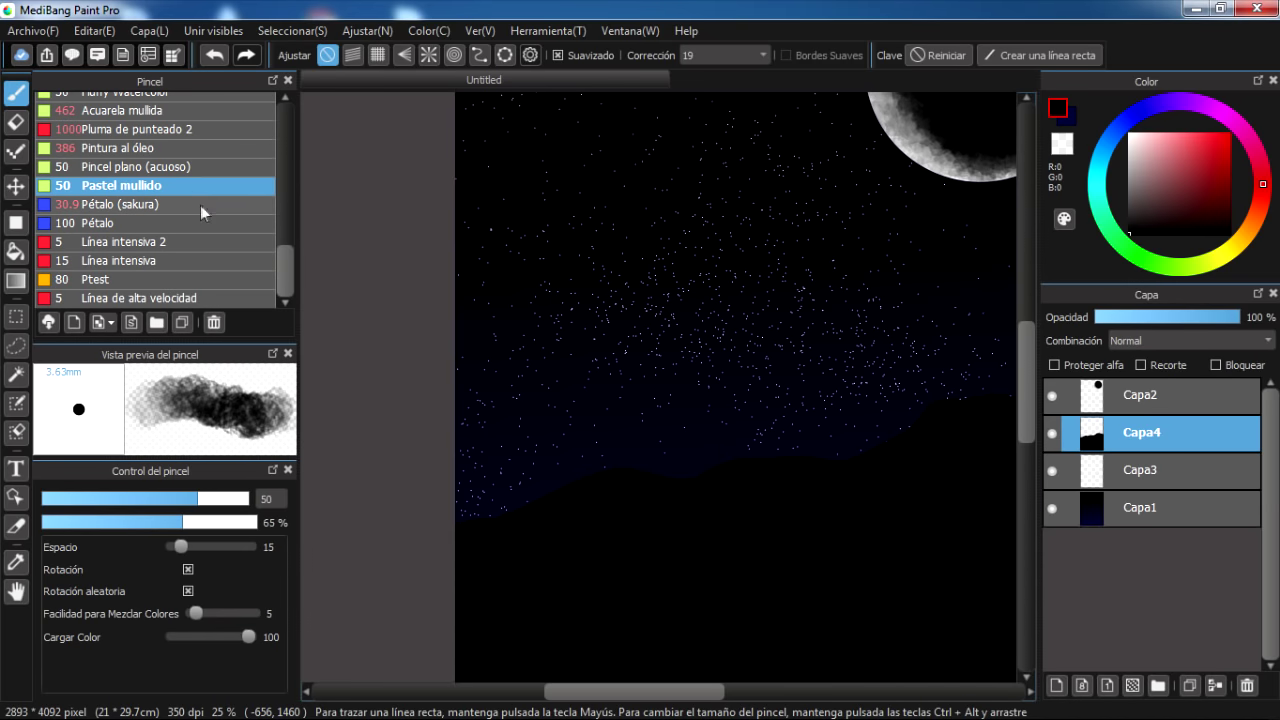
pyautogui.click(200, 205)
pyautogui.click(216, 499)
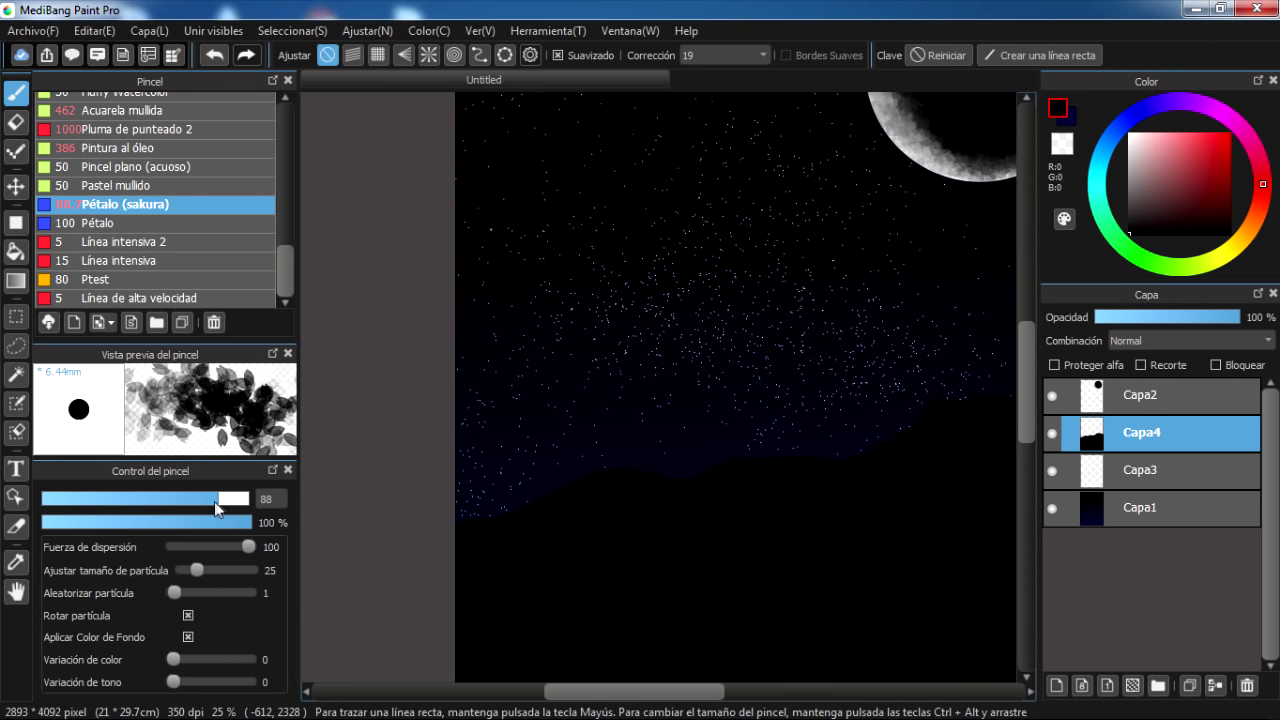
pyautogui.moveTo(726, 336); pyautogui.dragTo(614, 371)
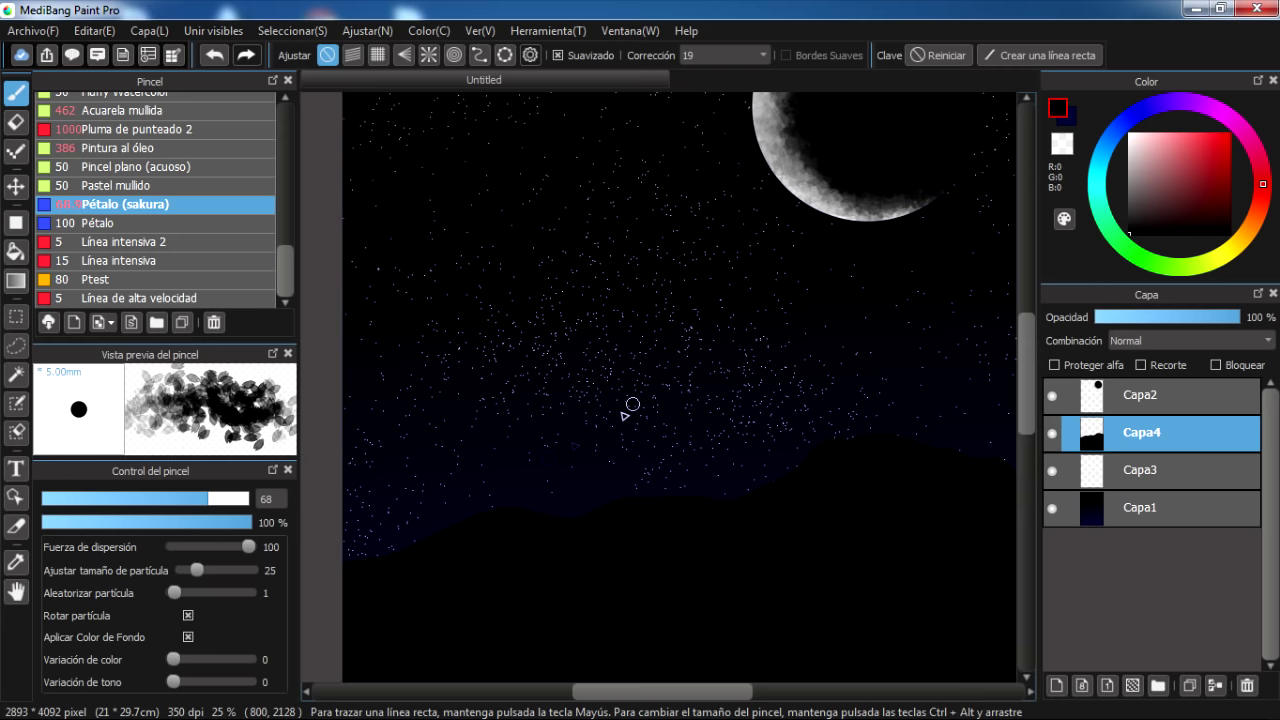
pyautogui.scroll(1, 571, 347)
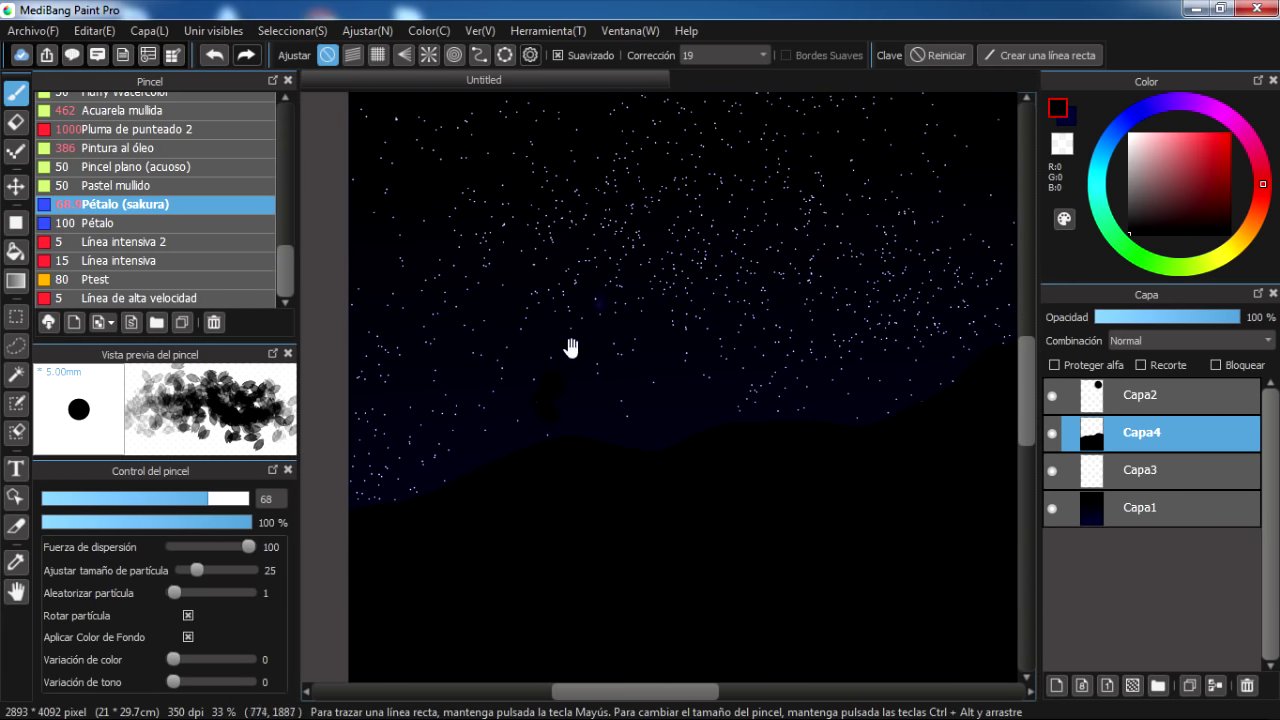
pyautogui.scroll(1, 565, 420)
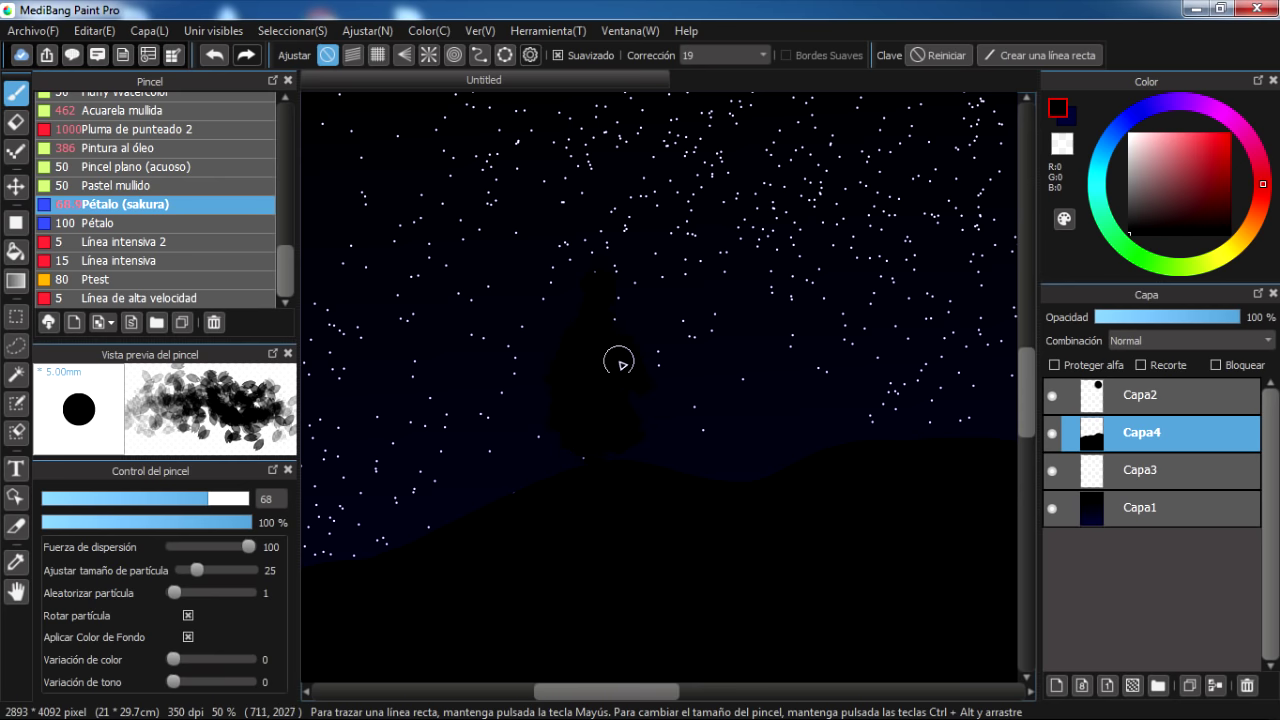
pyautogui.hscroll(-3, 560, 432)
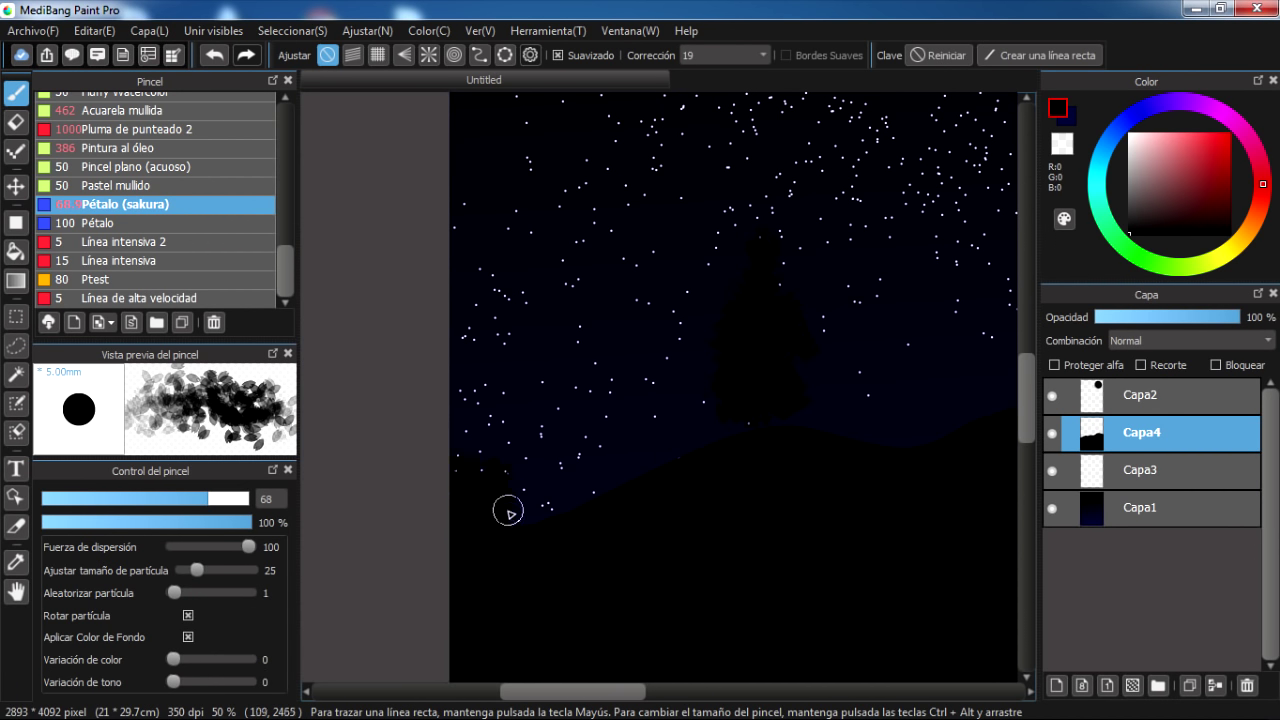
pyautogui.hscroll(3, 771, 425)
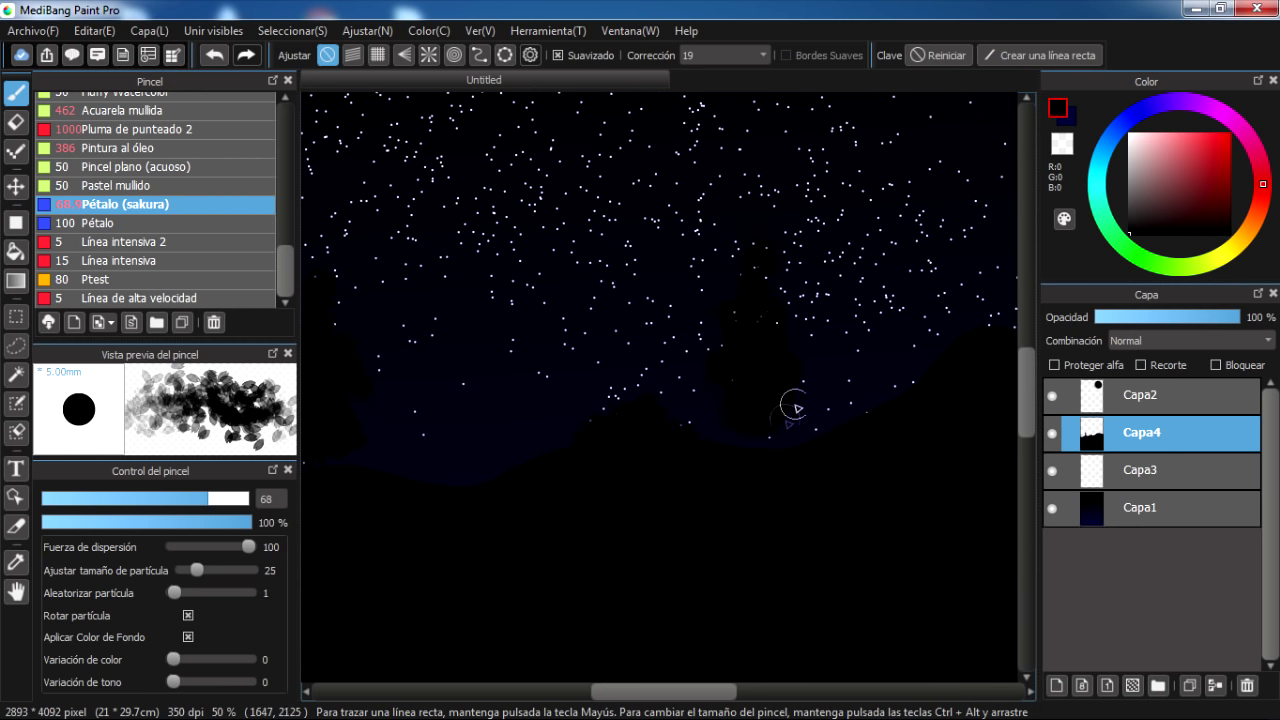
pyautogui.hscroll(3, 803, 420)
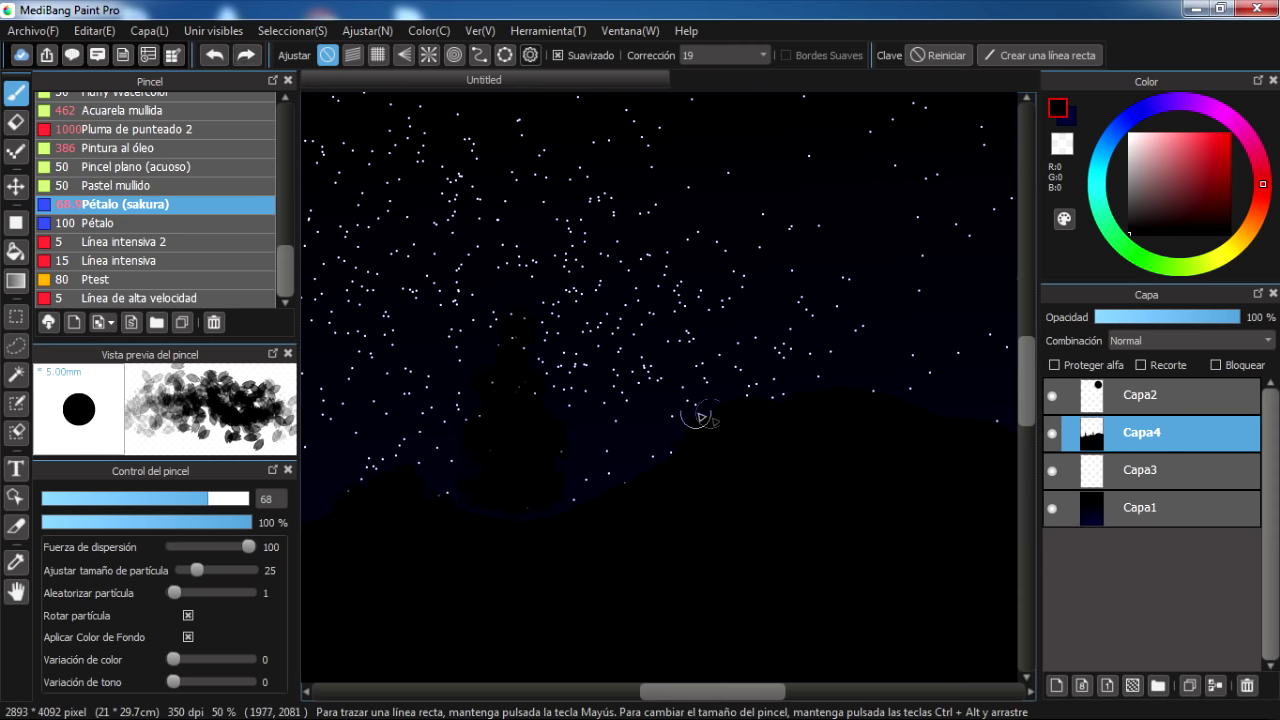
pyautogui.hscroll(3, 775, 410)
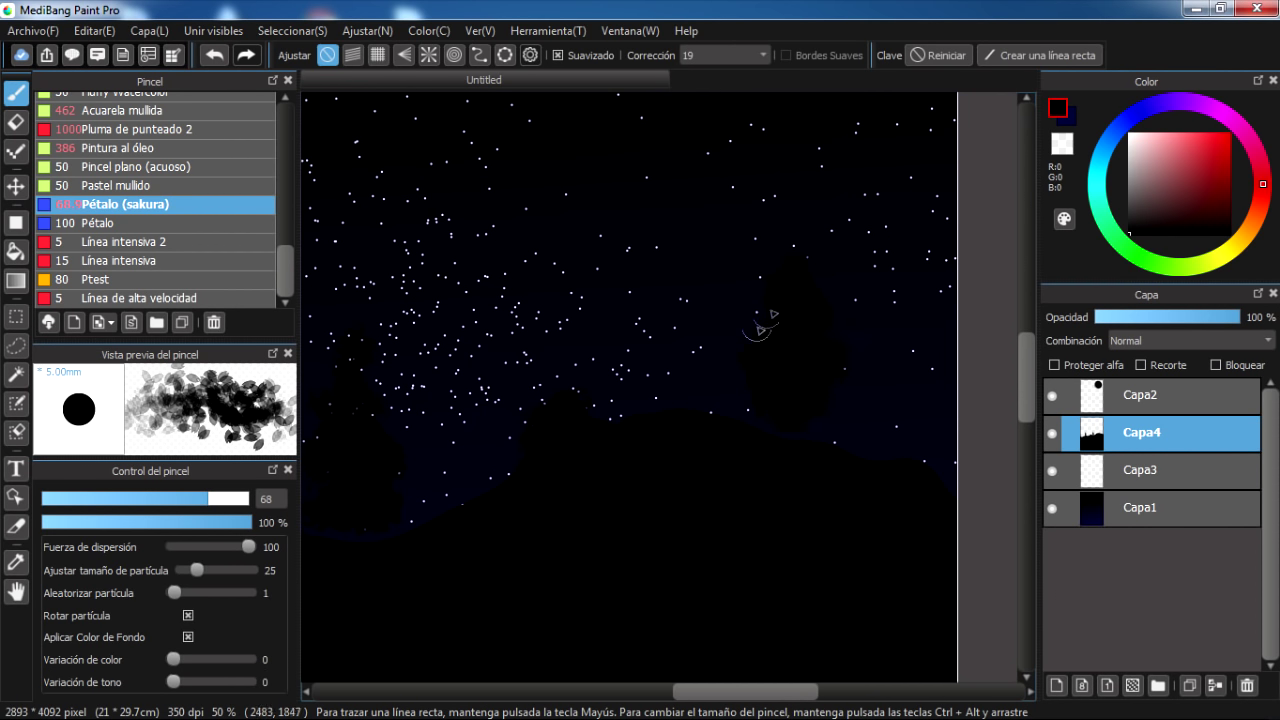
pyautogui.hscroll(-3, 800, 450)
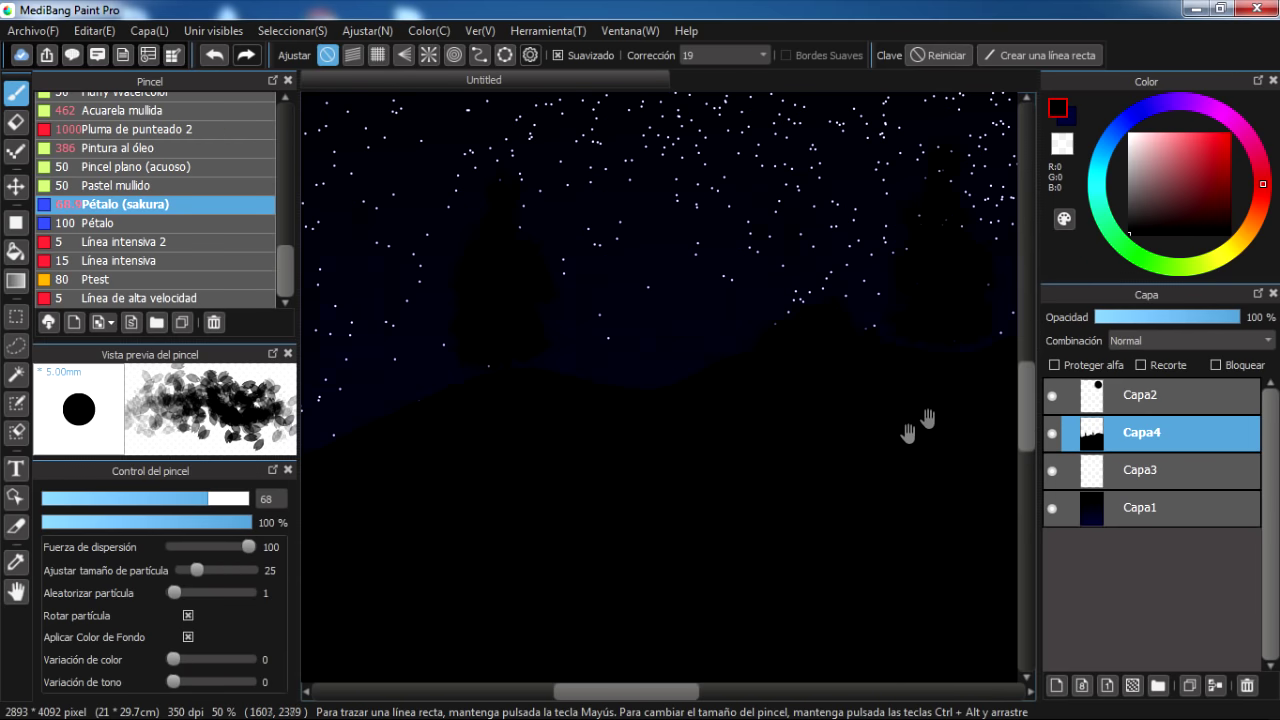
pyautogui.scroll(5, 155, 200)
# Shrink the Pen brush to size 29 and paint strokes along the hill horizon
pyautogui.click(190, 101)
pyautogui.moveTo(566, 399)
pyautogui.mouseDown()
pyautogui.moveTo(636, 361)
pyautogui.moveTo(656, 387)
pyautogui.mouseUp()
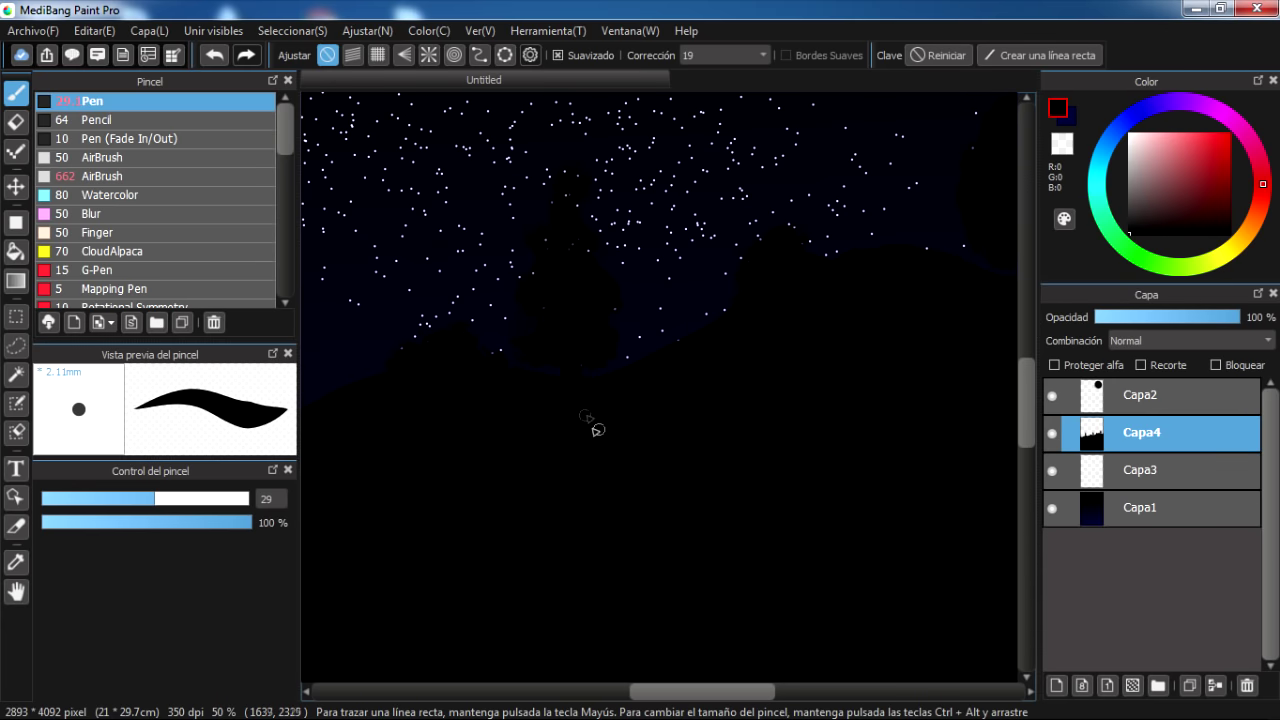
pyautogui.moveTo(903, 353); pyautogui.dragTo(811, 312)
pyautogui.moveTo(779, 403); pyautogui.dragTo(940, 455)
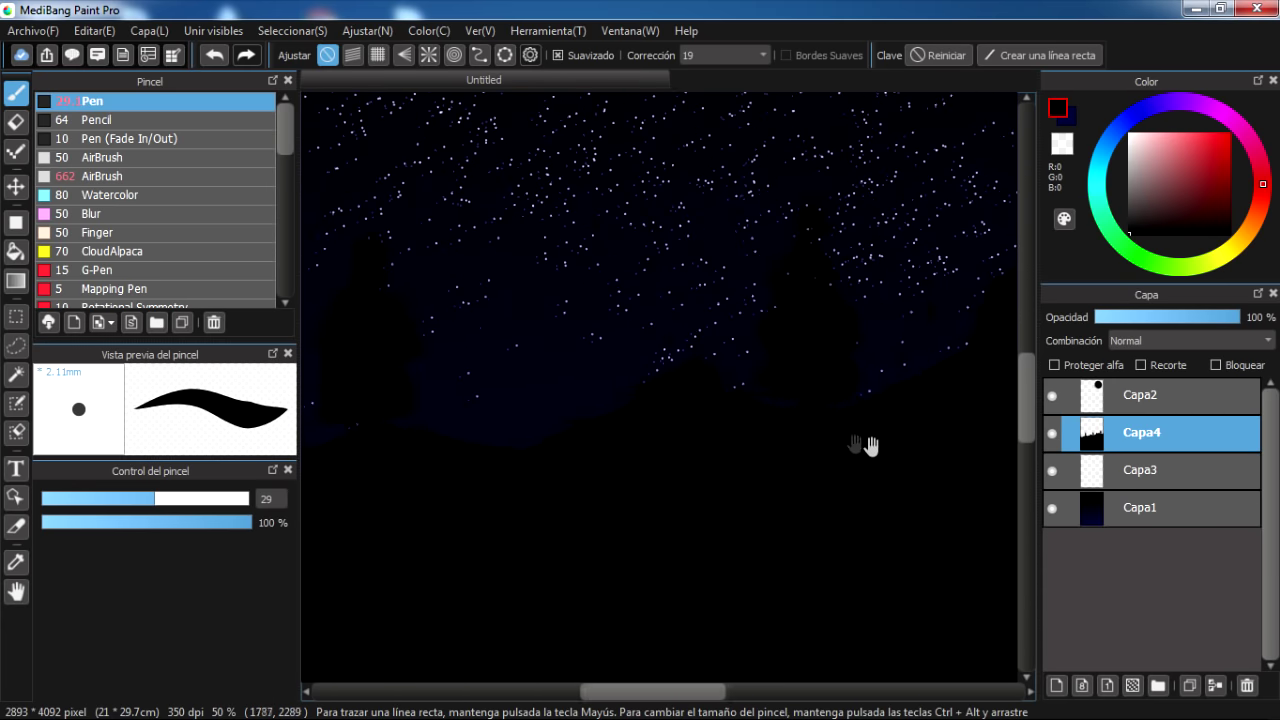
pyautogui.scroll(-10, 286, 260)
pyautogui.scroll(2, 245, 253)
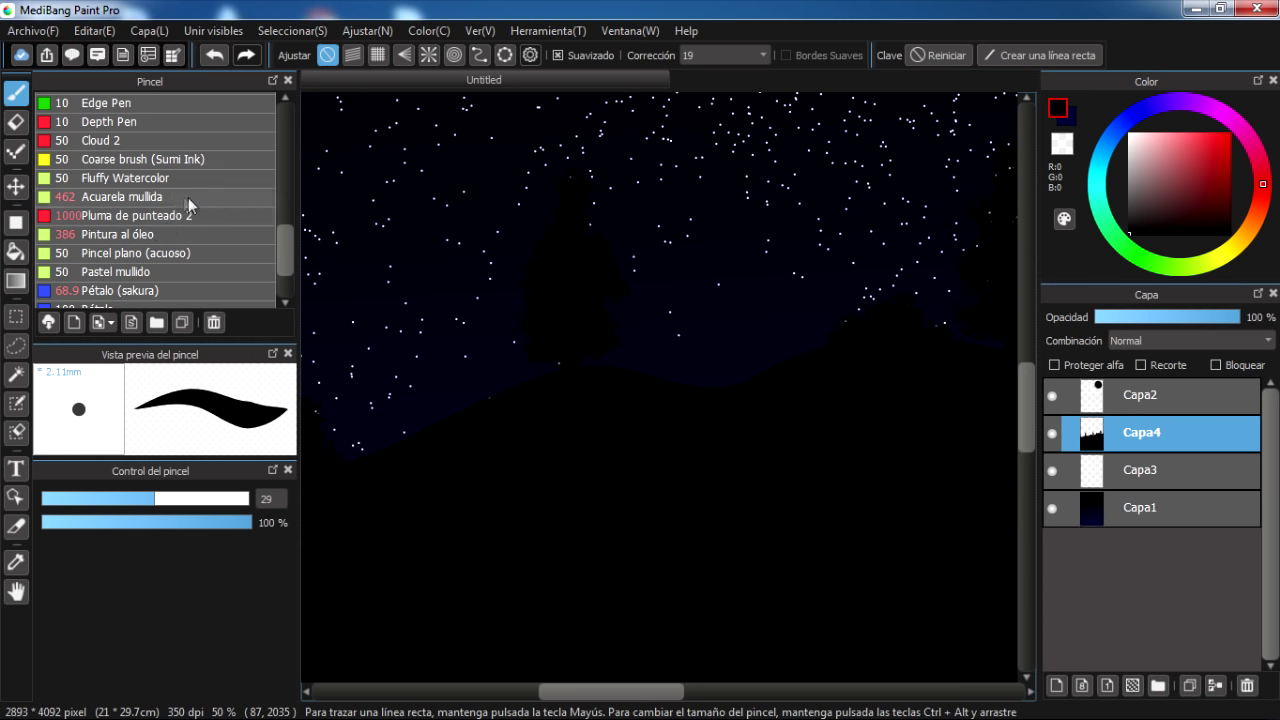
pyautogui.scroll(-2, 280, 265)
# Paint leafy tree silhouettes along the hilltops with the Pétalo (sakura) brush
pyautogui.click(240, 244)
pyautogui.moveTo(550, 350); pyautogui.dragTo(646, 300)
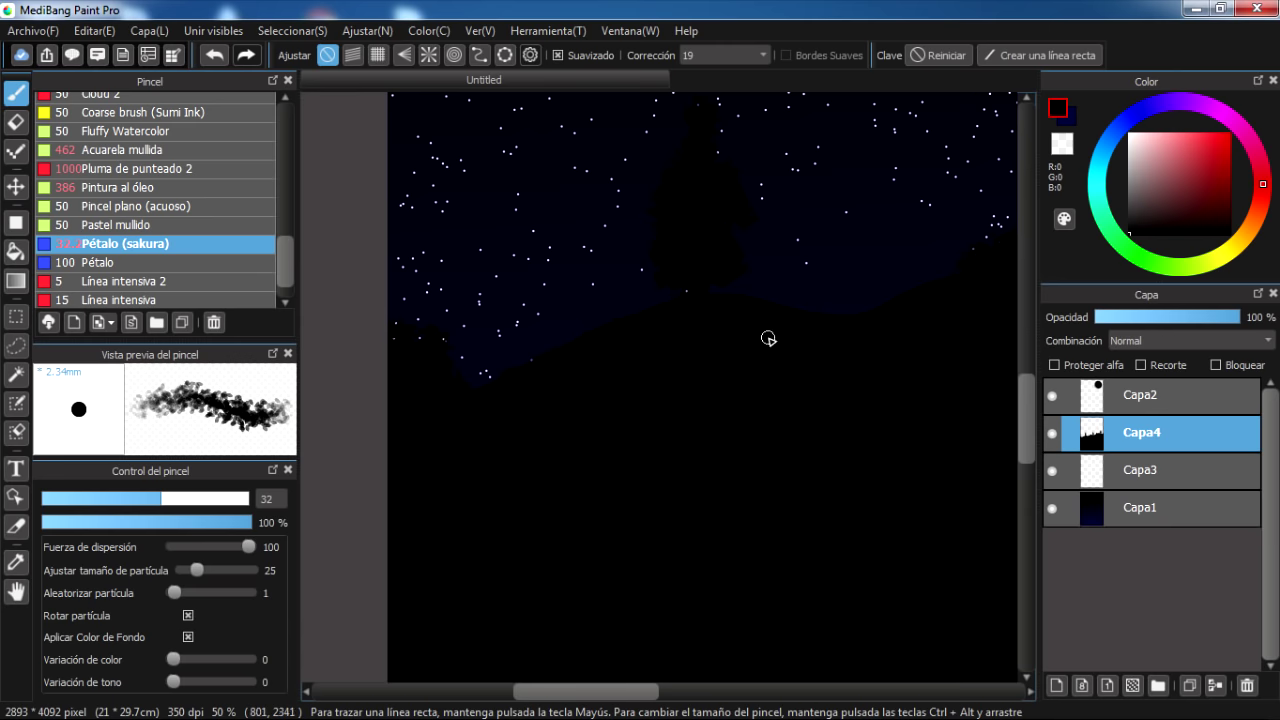
pyautogui.moveTo(768, 338); pyautogui.dragTo(588, 308)
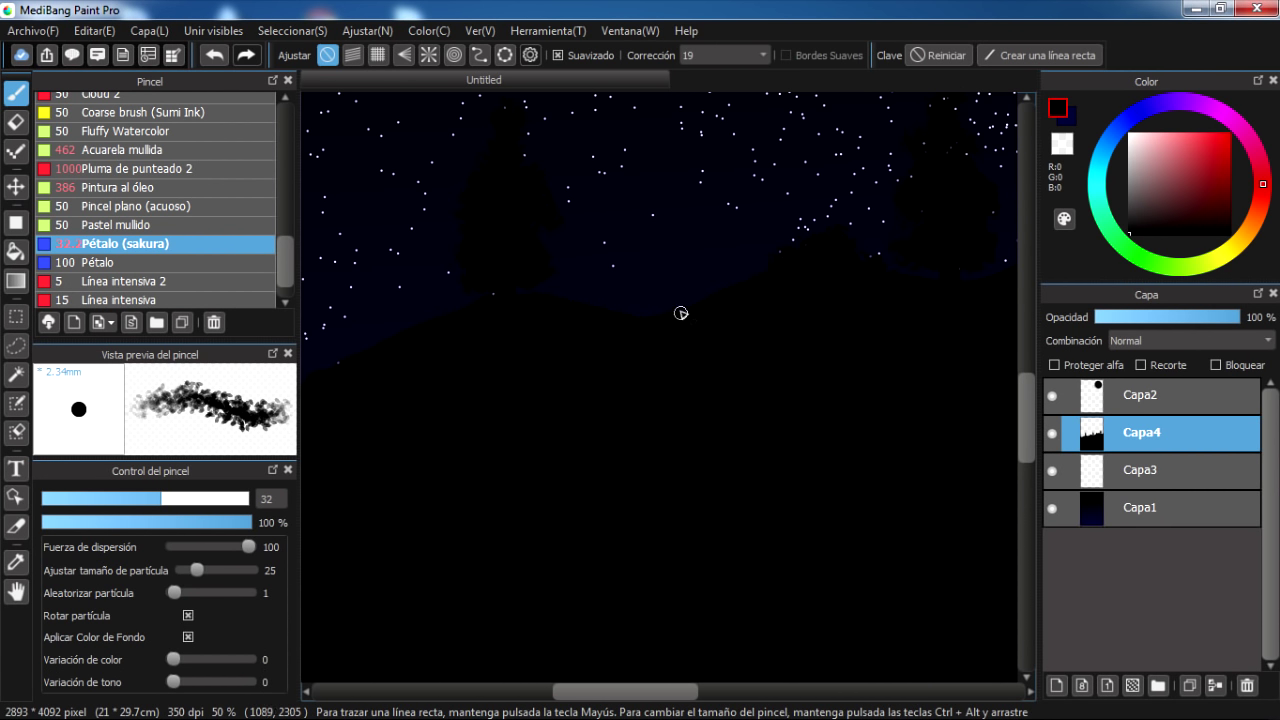
pyautogui.moveTo(812, 314); pyautogui.dragTo(696, 355)
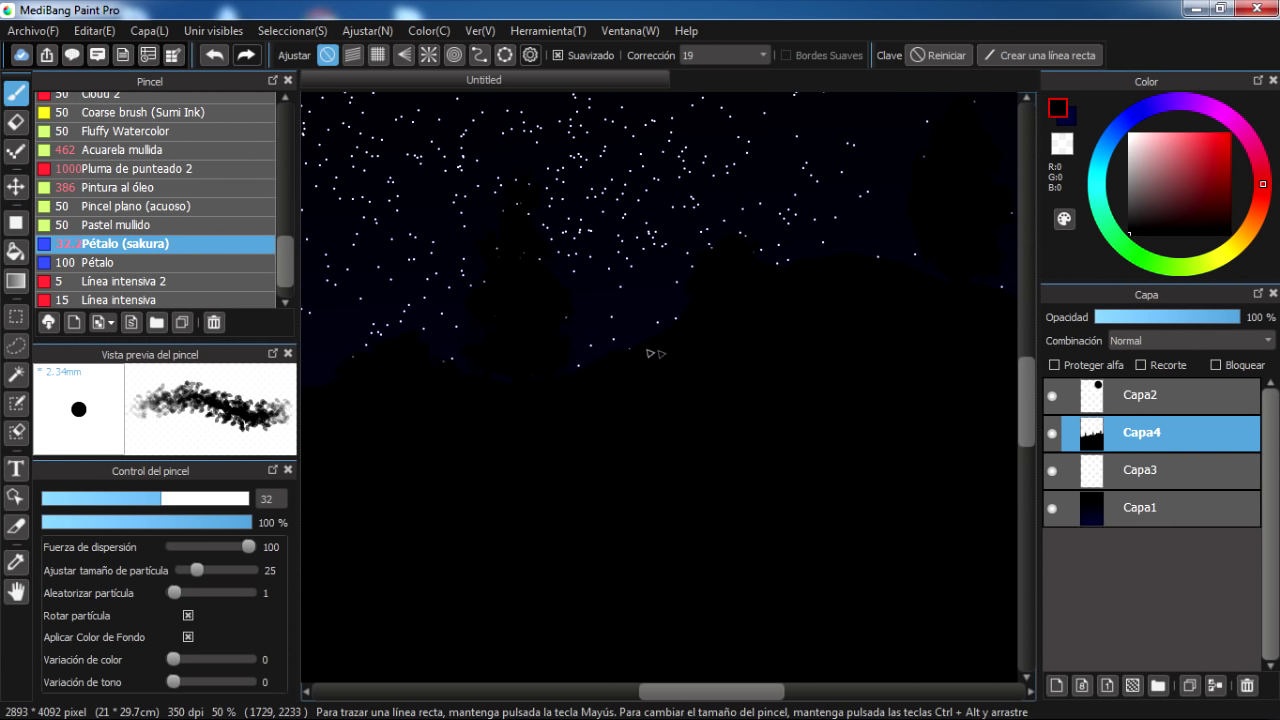
pyautogui.moveTo(744, 311); pyautogui.dragTo(652, 328)
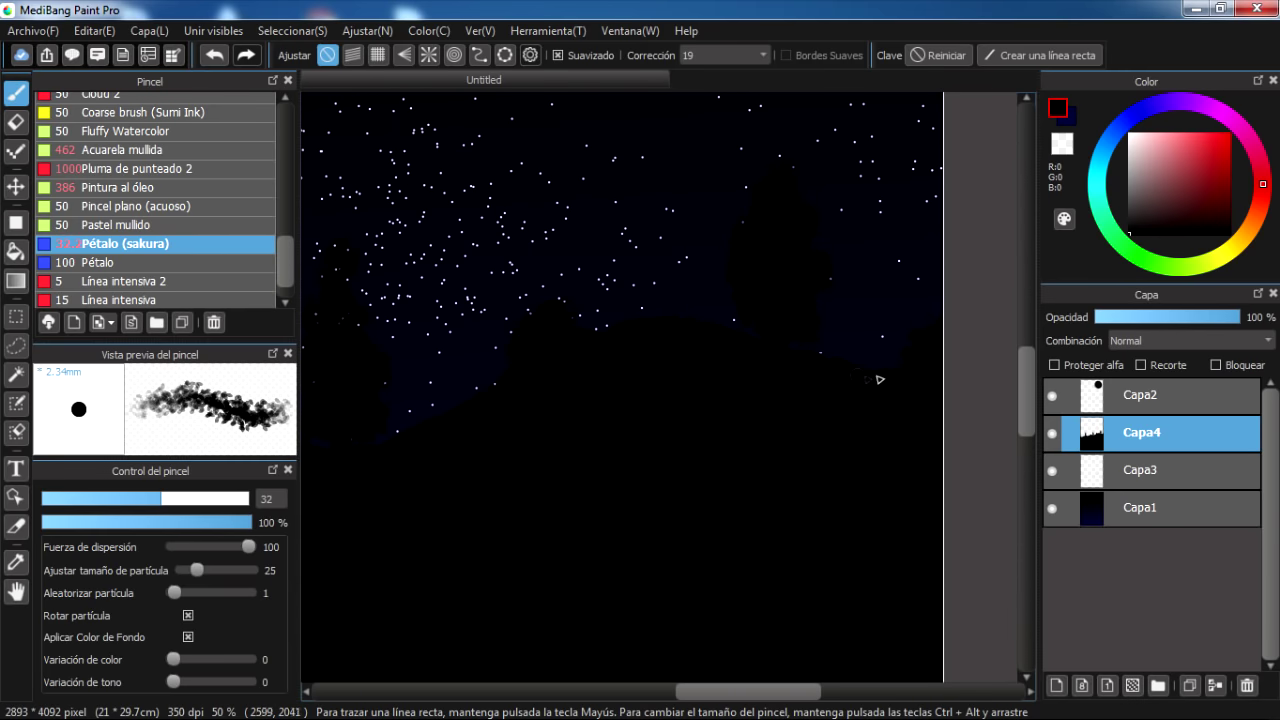
pyautogui.moveTo(737, 360); pyautogui.dragTo(874, 407)
pyautogui.scroll(-1, 741, 265)
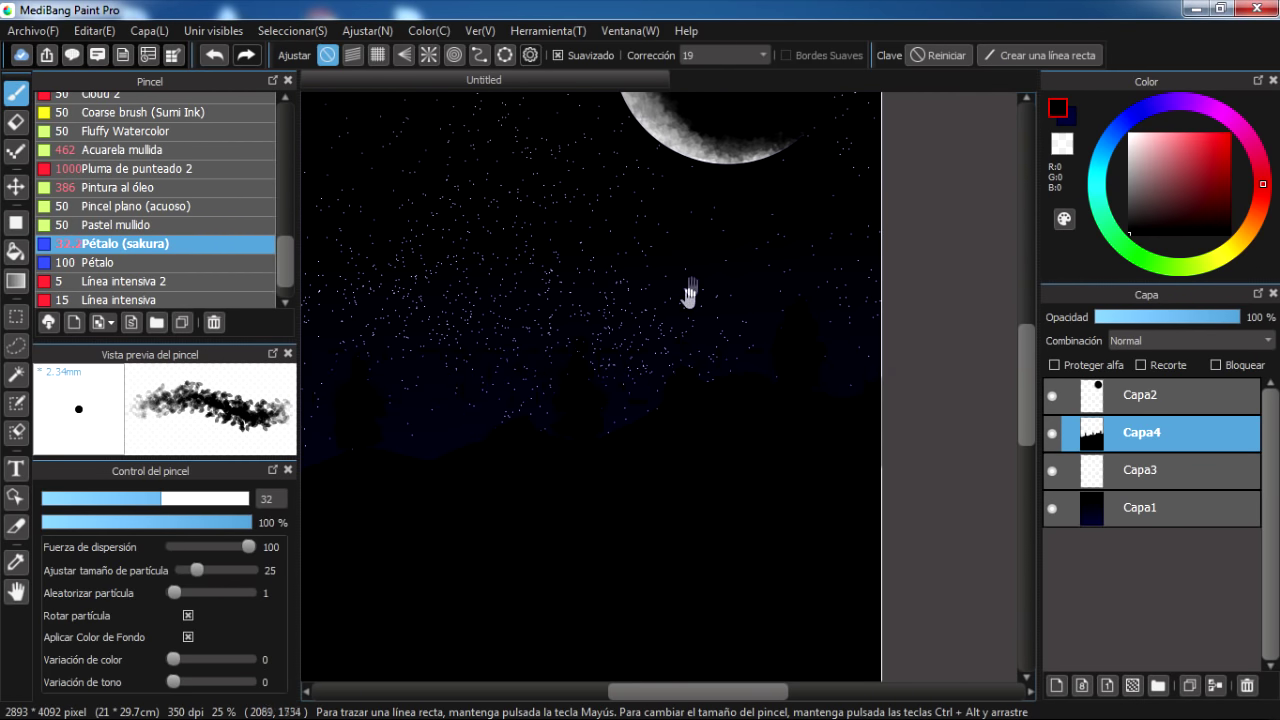
pyautogui.scroll(-1, 686, 337)
pyautogui.scroll(-1, 663, 349)
pyautogui.click(1140, 395)
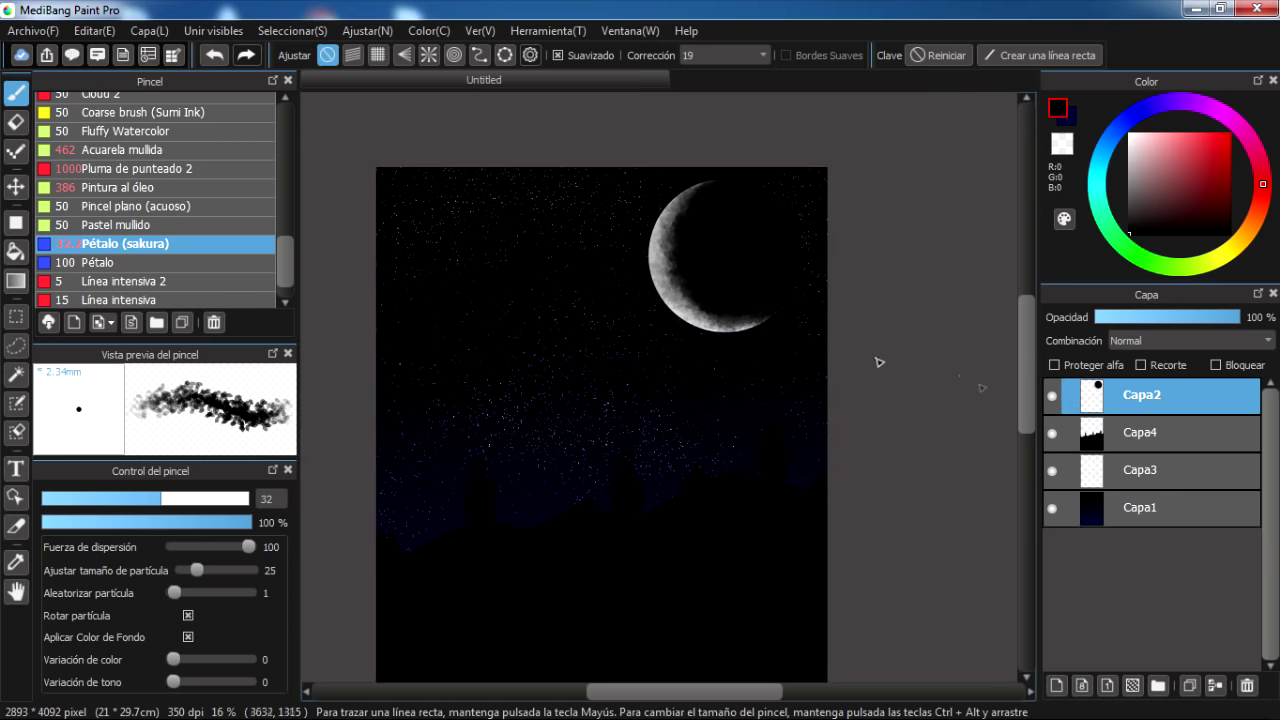
# Scale the moon smaller with Ctrl+T and confirm the transform
pyautogui.hotkey('ctrl', 't')
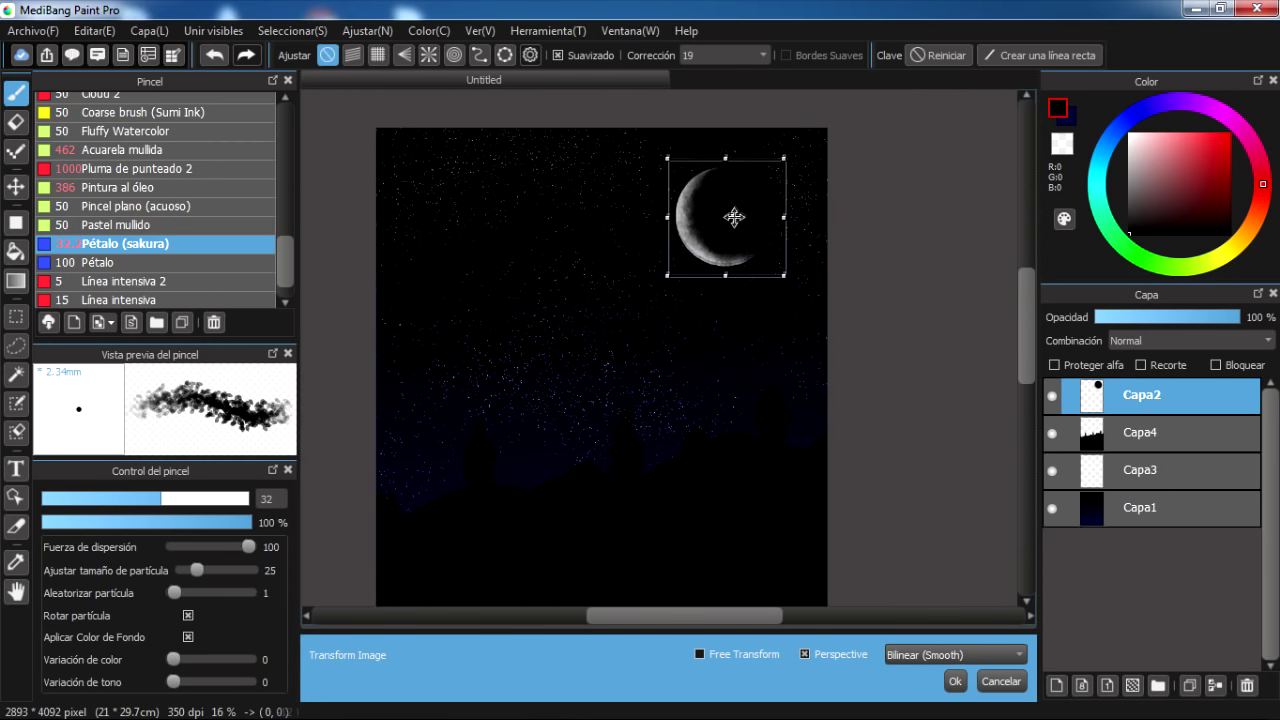
pyautogui.press('Return')
pyautogui.moveTo(624, 468)
pyautogui.mouseDown()
pyautogui.moveTo(720, 368)
pyautogui.moveTo(680, 428)
pyautogui.mouseUp()
# Add empty layer Capa5 above Capa3 and select the size-662 AirBrush
pyautogui.click(1070, 470)
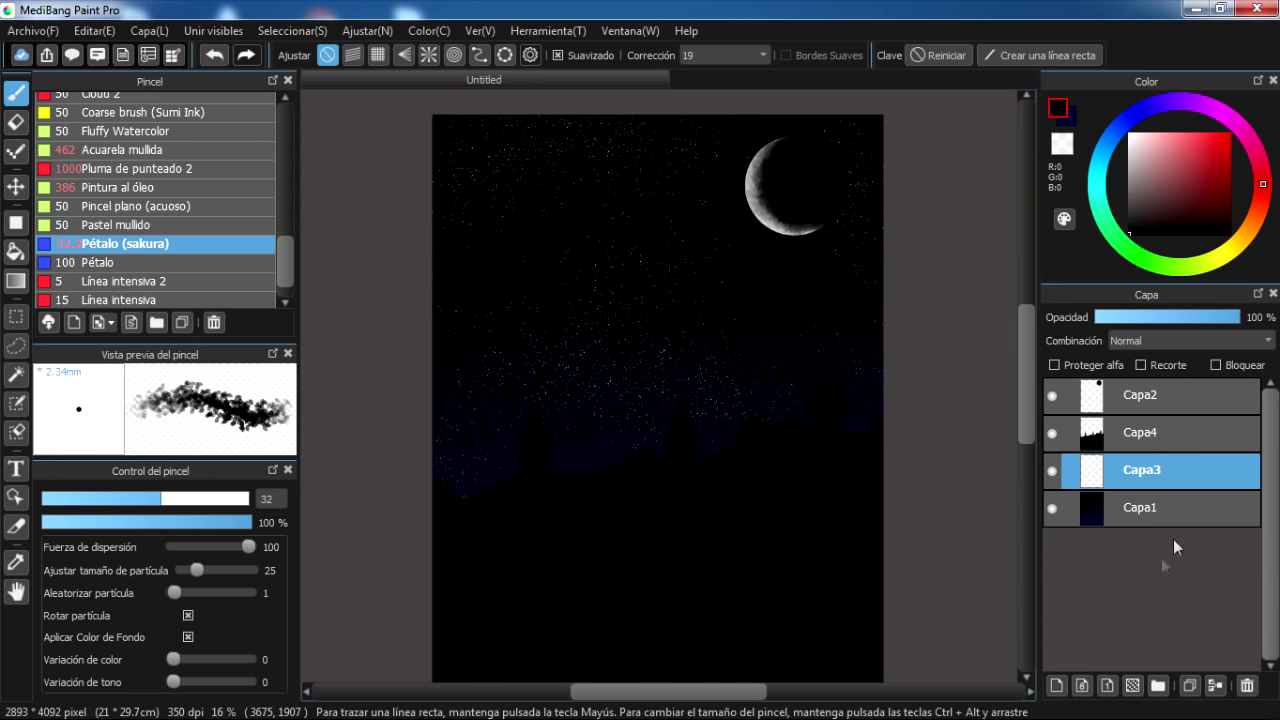
pyautogui.click(1057, 685)
pyautogui.moveTo(284, 262); pyautogui.dragTo(288, 146)
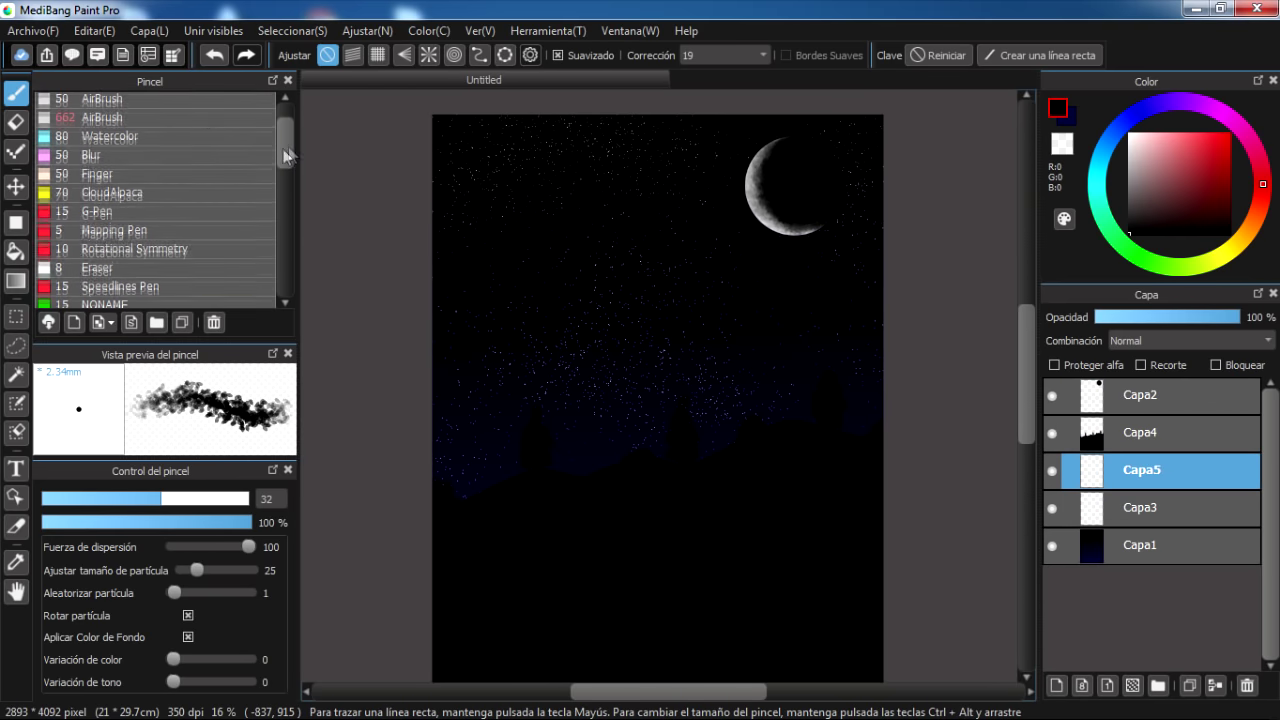
pyautogui.click(200, 117)
pyautogui.scroll(-2, 550, 304)
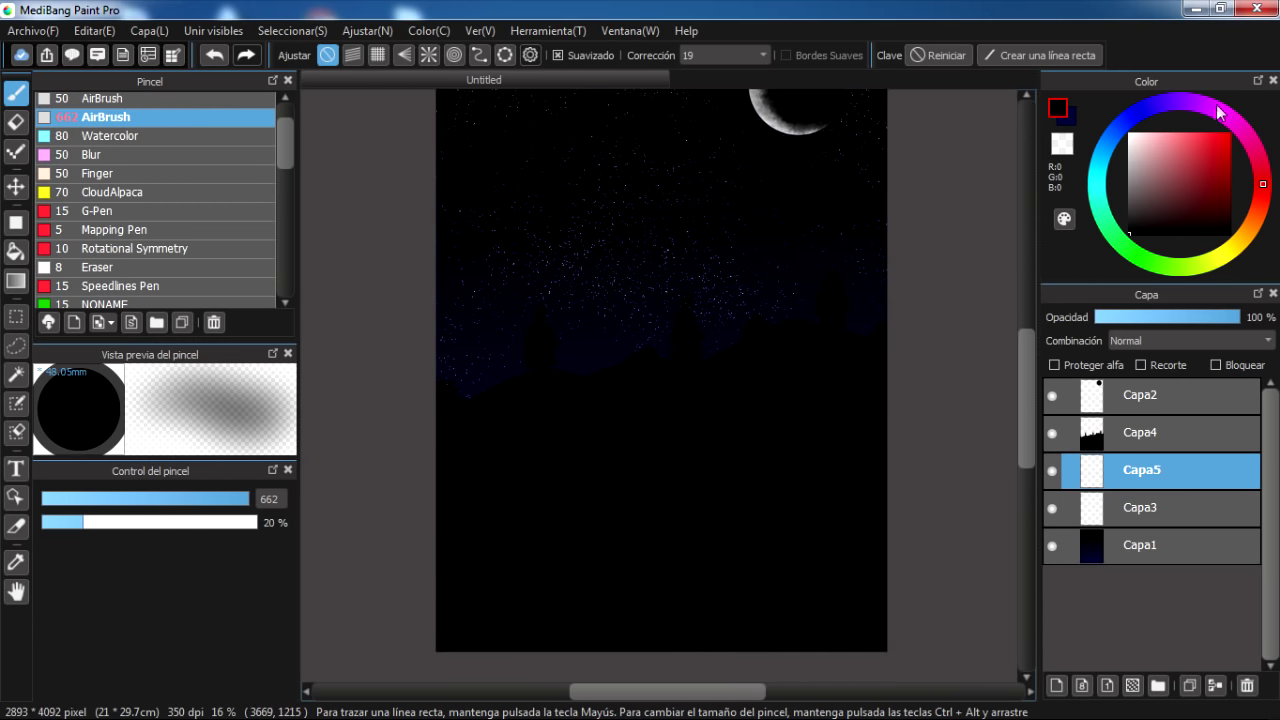
# Airbrush purple along the hilltops and yellow along the horizon, then fade the layer to 16% opacity
pyautogui.click(1196, 138)
pyautogui.moveTo(420, 477)
pyautogui.mouseDown()
pyautogui.moveTo(737, 423)
pyautogui.moveTo(611, 432)
pyautogui.moveTo(586, 386)
pyautogui.moveTo(871, 400)
pyautogui.moveTo(629, 428)
pyautogui.moveTo(817, 417)
pyautogui.mouseUp()
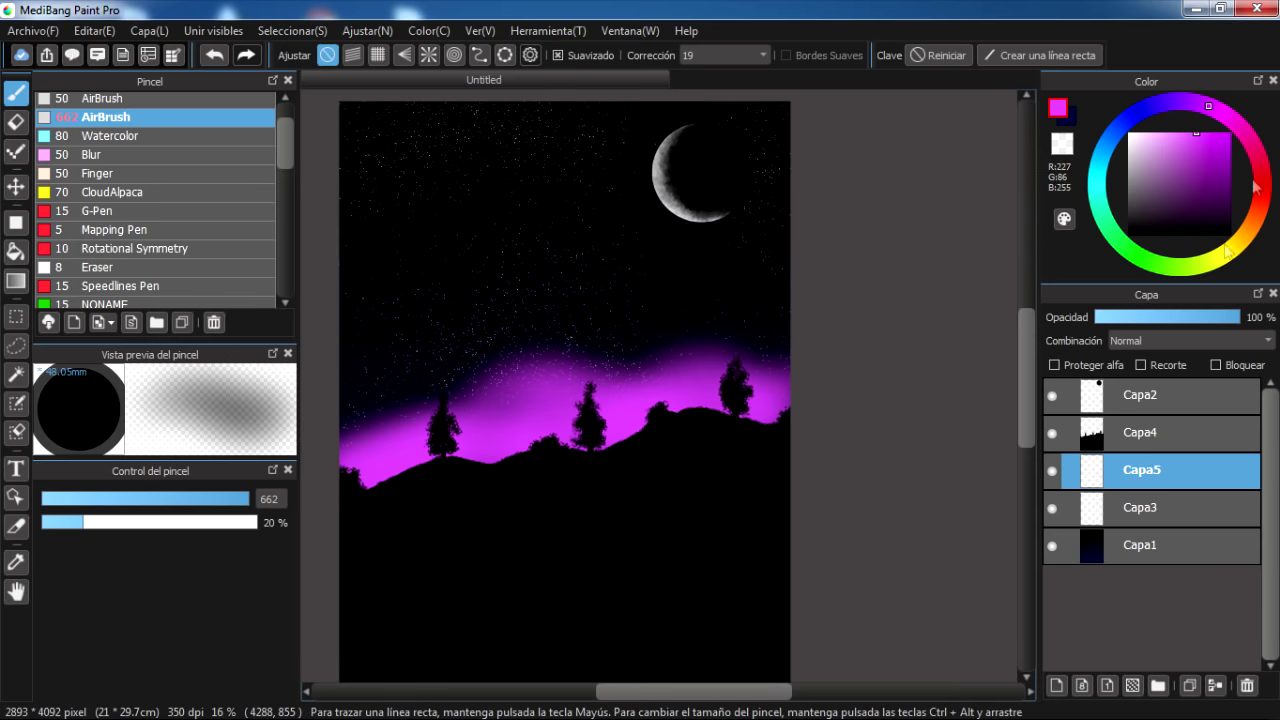
pyautogui.moveTo(634, 429)
pyautogui.mouseDown()
pyautogui.moveTo(651, 386)
pyautogui.moveTo(871, 391)
pyautogui.moveTo(590, 427)
pyautogui.moveTo(485, 425)
pyautogui.mouseUp()
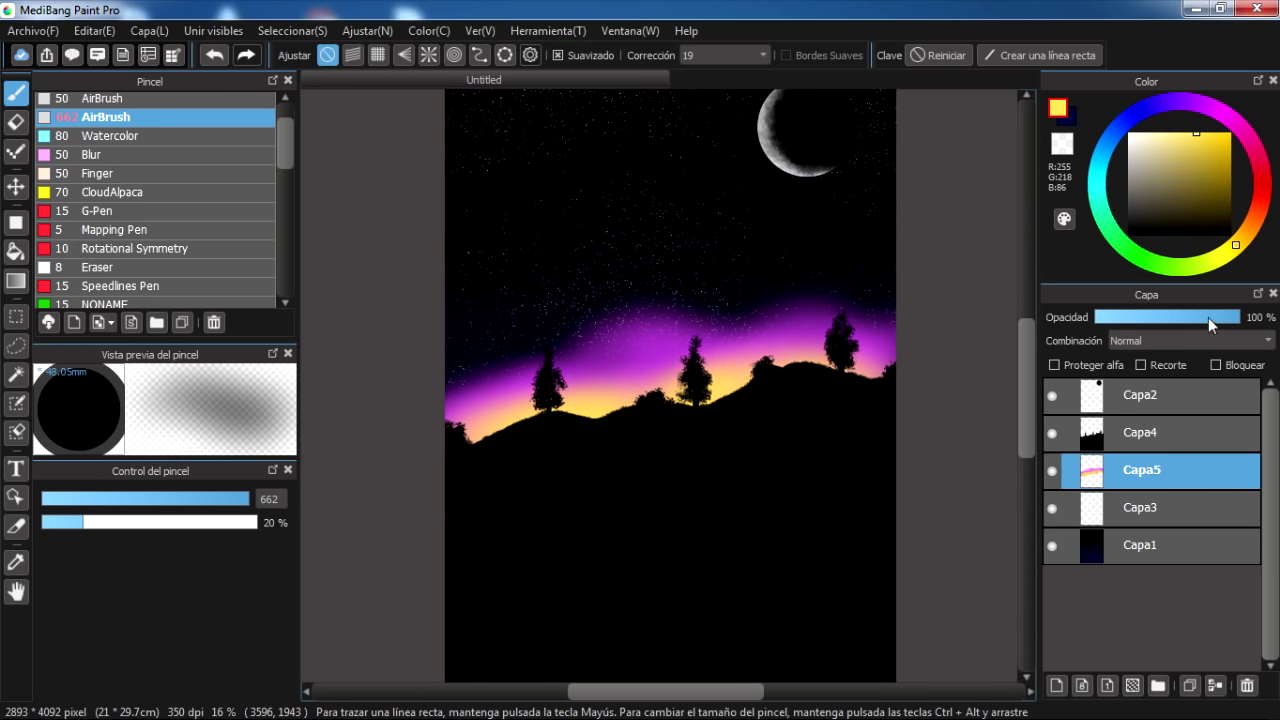
pyautogui.moveTo(1208, 317); pyautogui.dragTo(1136, 322)
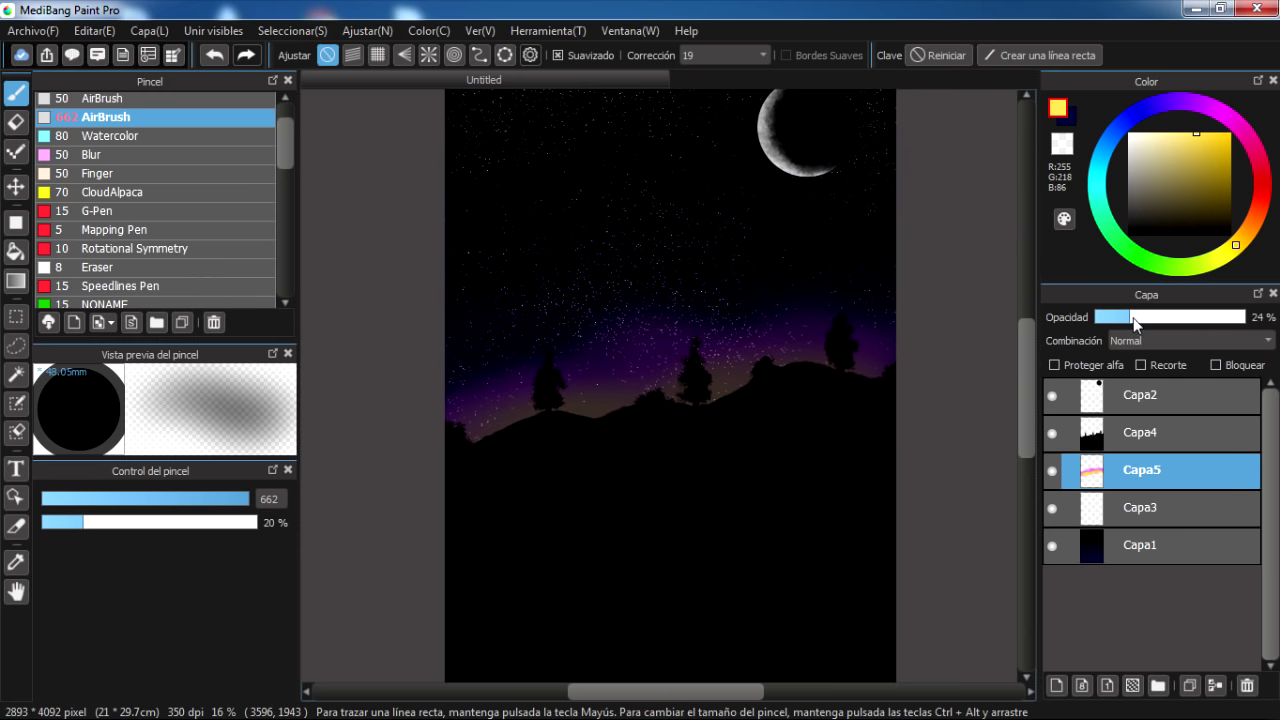
pyautogui.moveTo(1136, 322); pyautogui.dragTo(1117, 320)
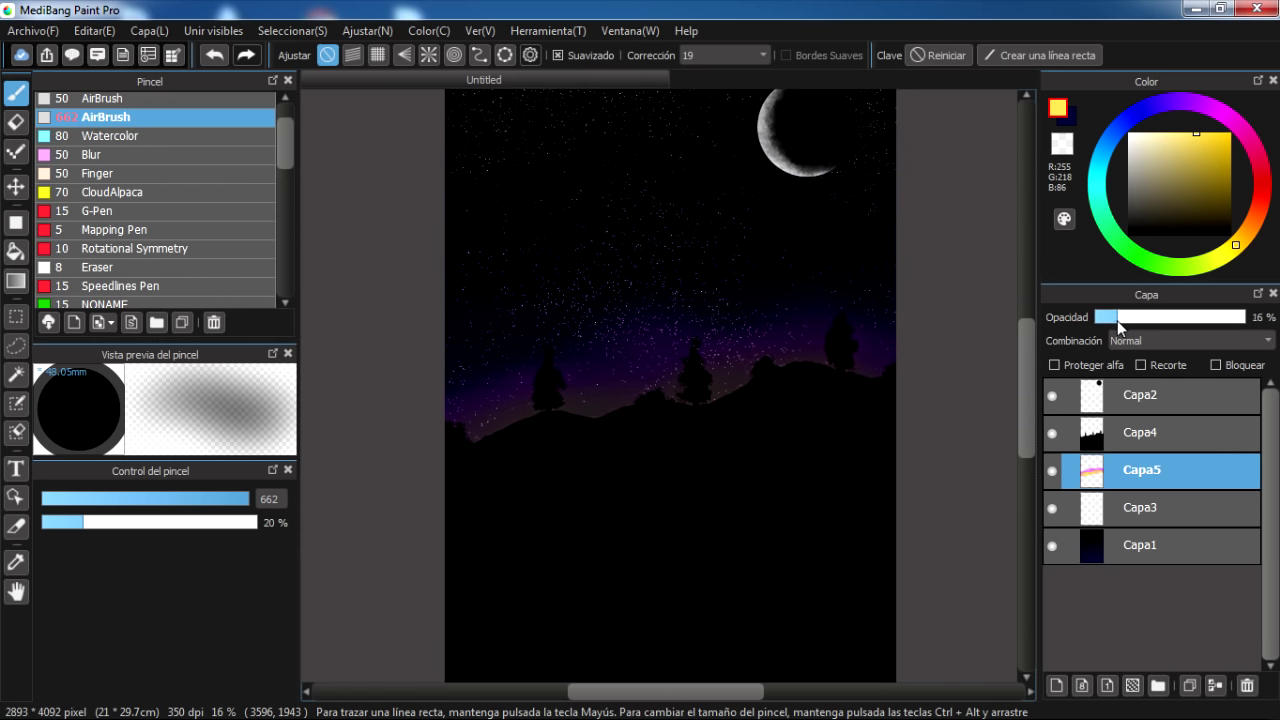
pyautogui.click(1057, 685)
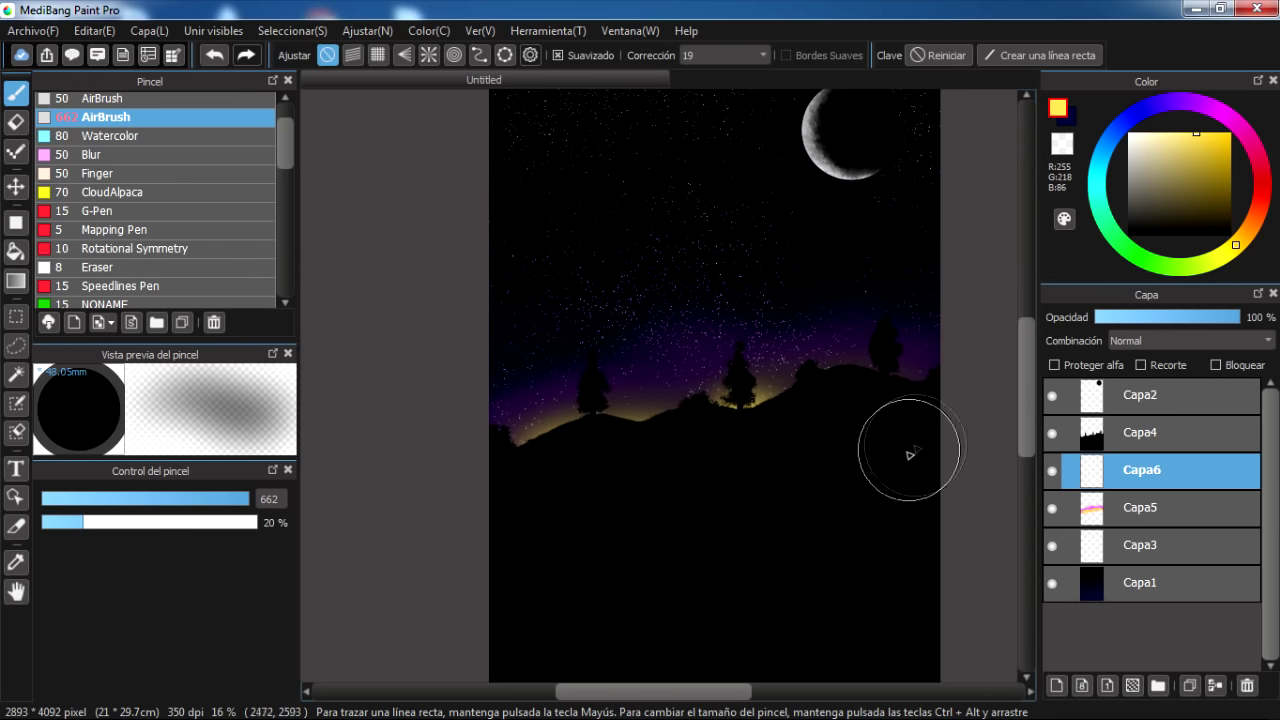
# Shrink the AirBrush to size 395 and airbrush a soft white halo around the moon
pyautogui.scroll(2, 897, 470)
pyautogui.hscroll(2, 814, 380)
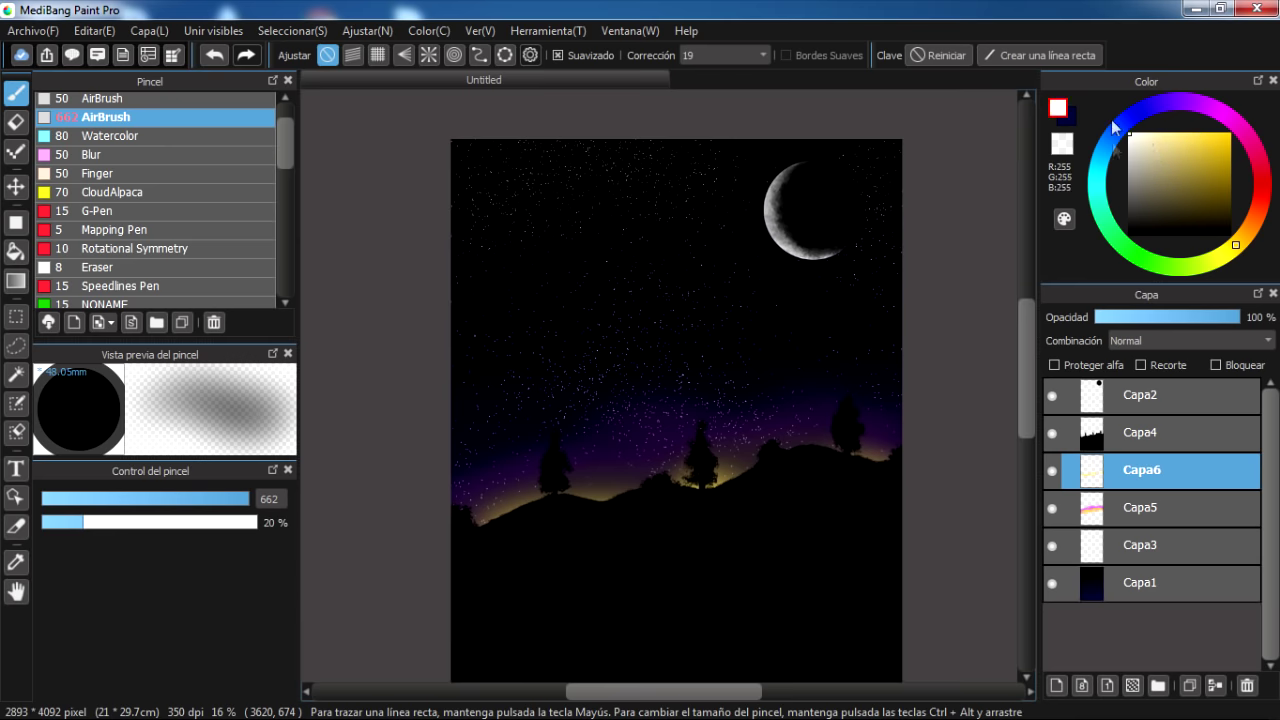
pyautogui.moveTo(659, 386); pyautogui.dragTo(689, 386)
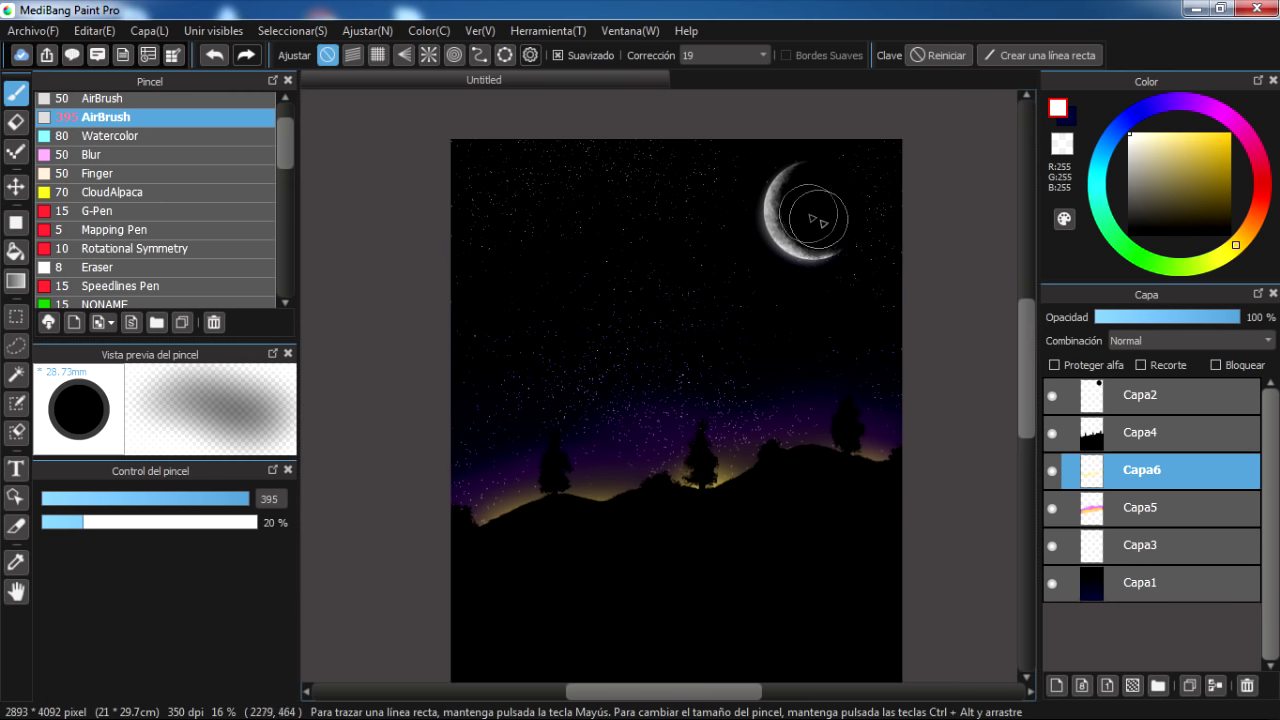
pyautogui.moveTo(838, 245); pyautogui.dragTo(801, 393)
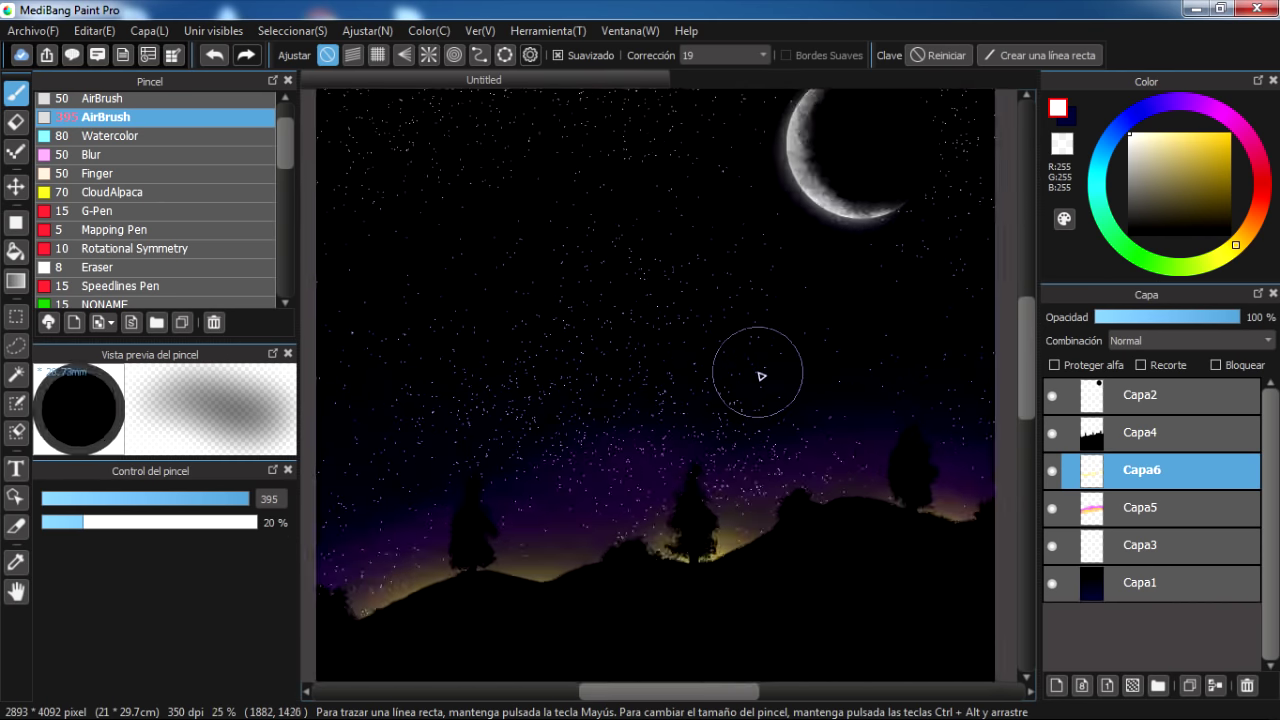
pyautogui.moveTo(838, 451); pyautogui.dragTo(740, 393)
pyautogui.scroll(2, 740, 393)
pyautogui.scroll(1, 771, 337)
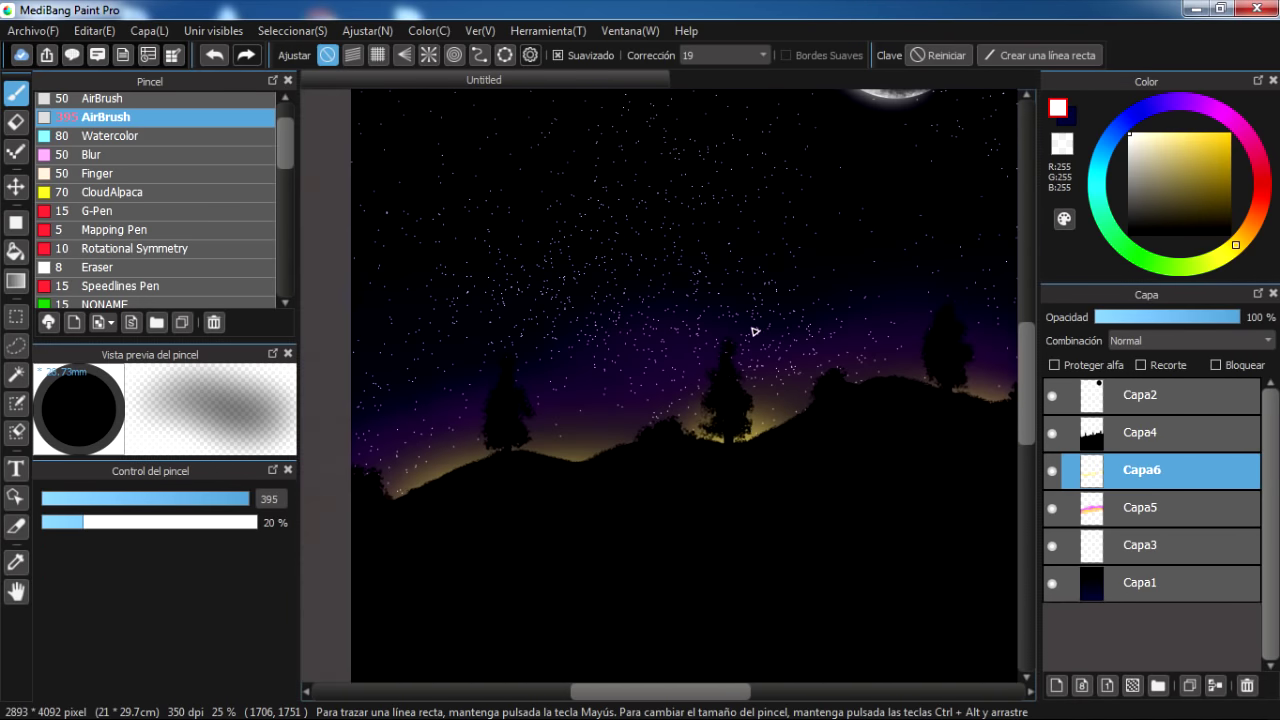
pyautogui.scroll(-2, 760, 405)
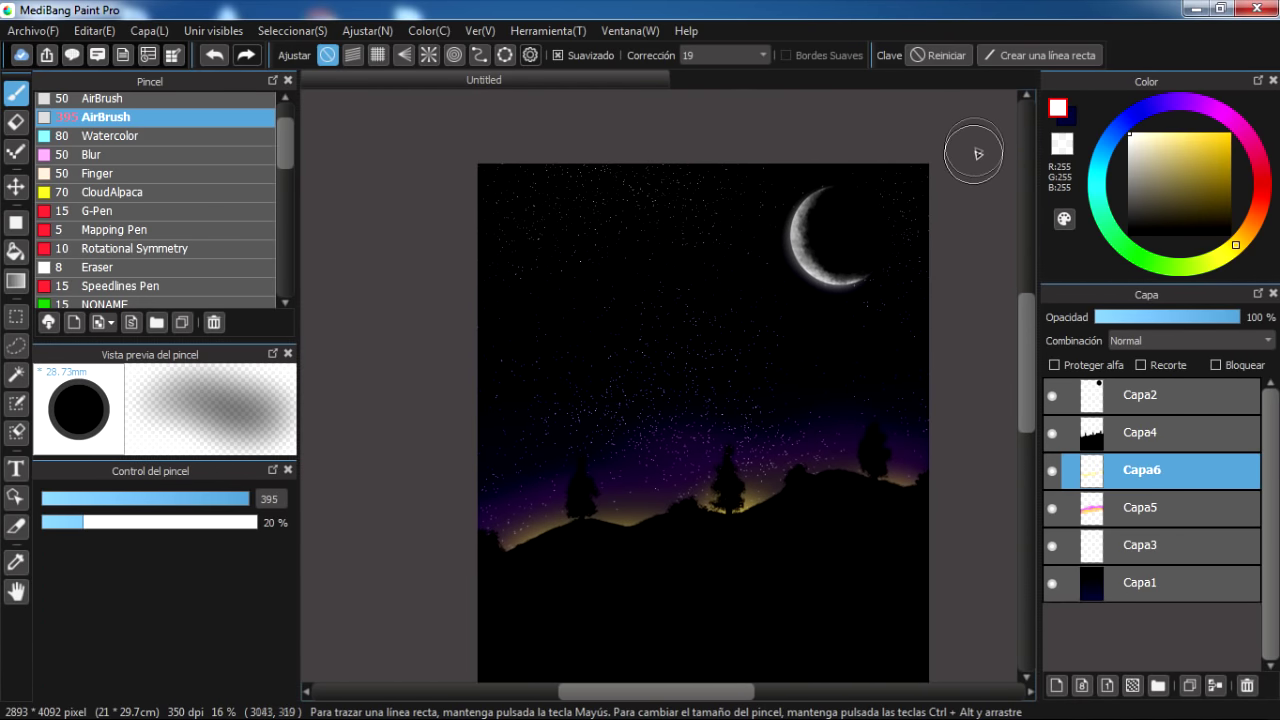